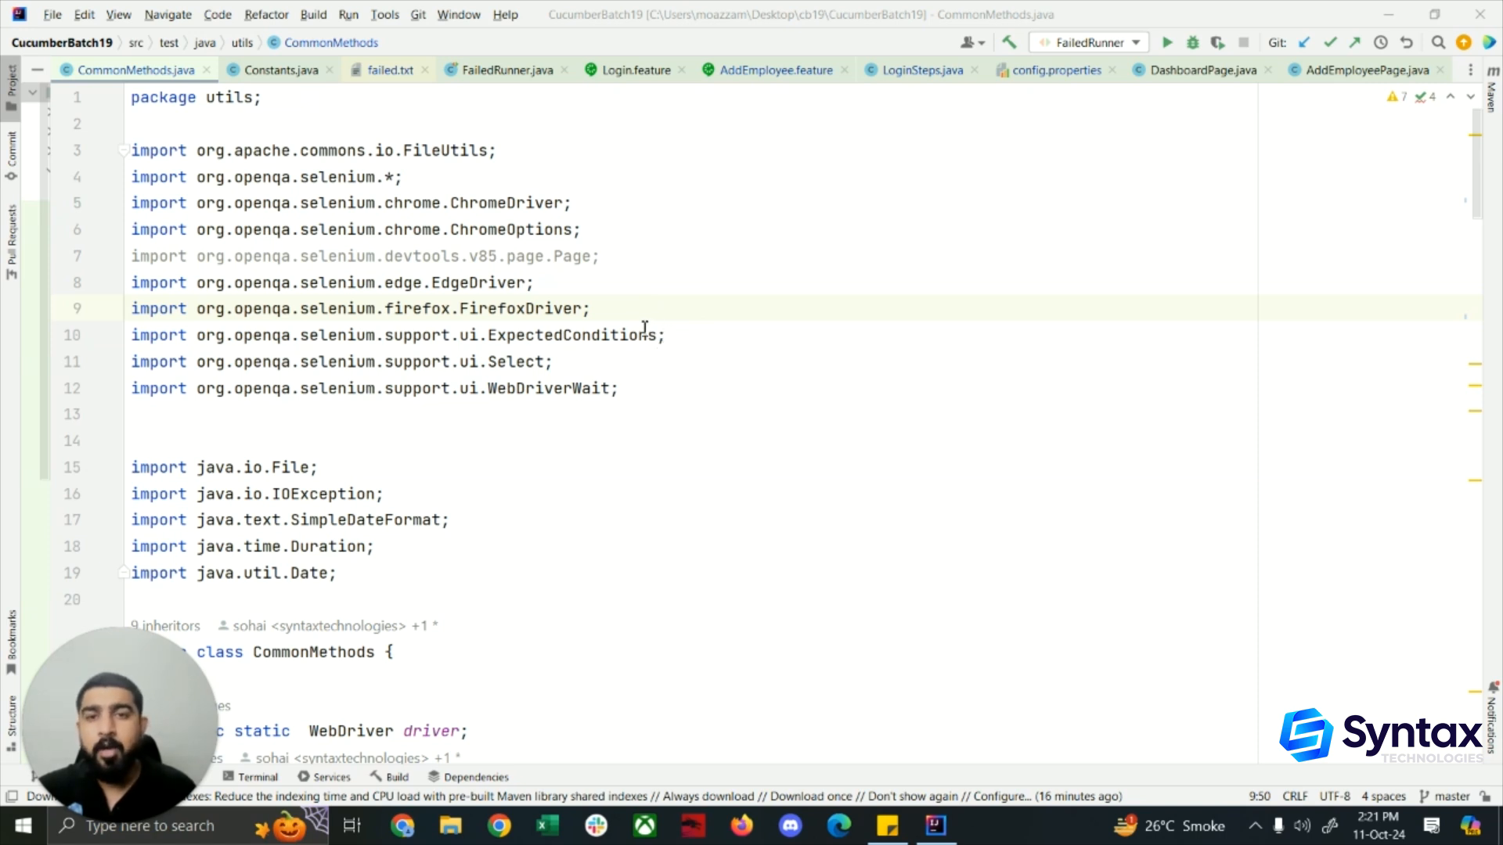
Step: Open the SDK settings in the project structure and select the JDK home path of the 1.8 SDK
click(52, 14)
click(110, 148)
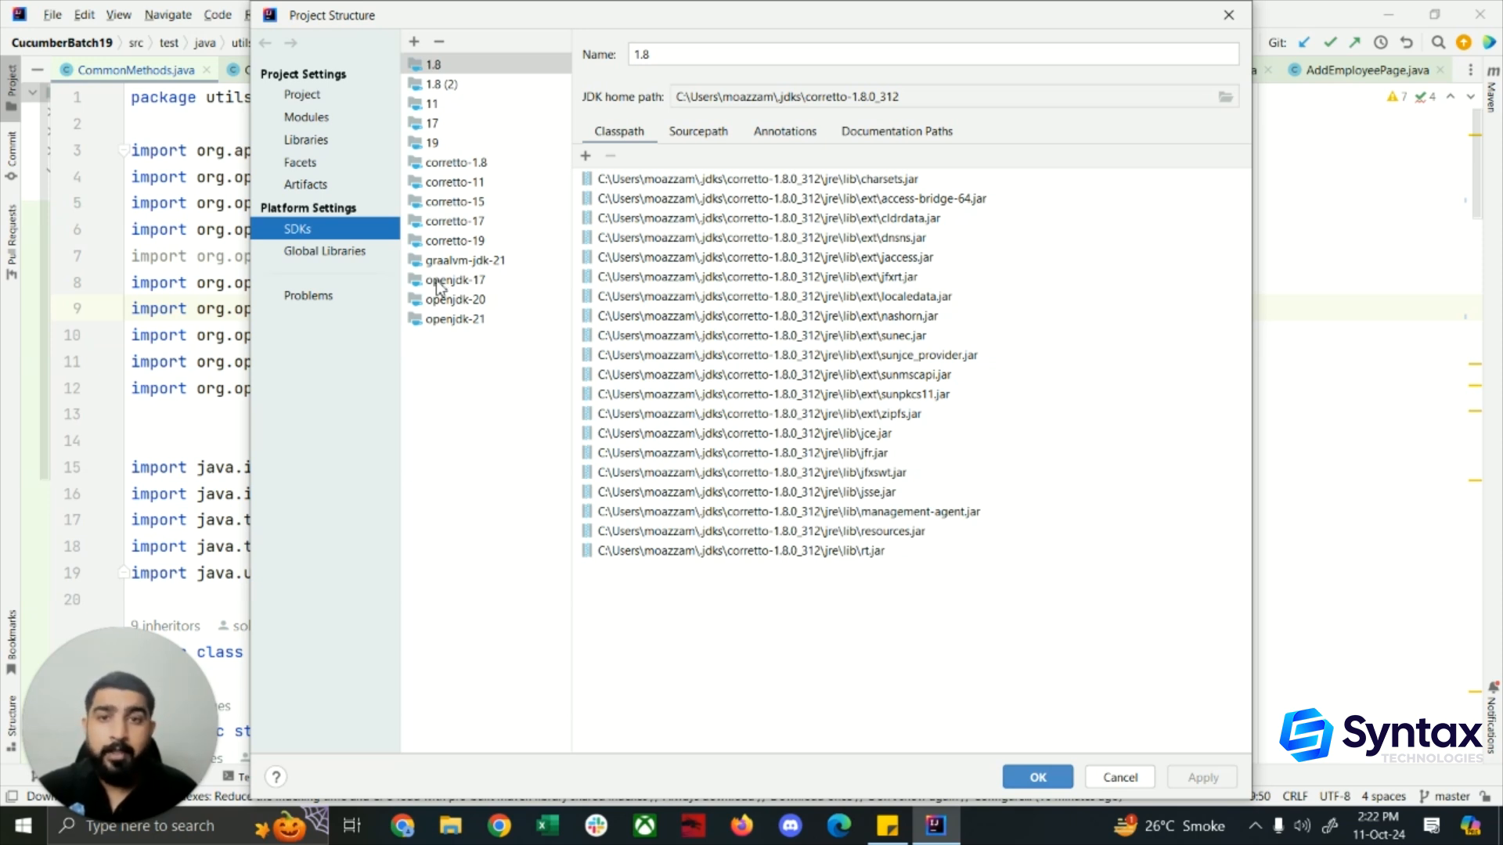
click(460, 70)
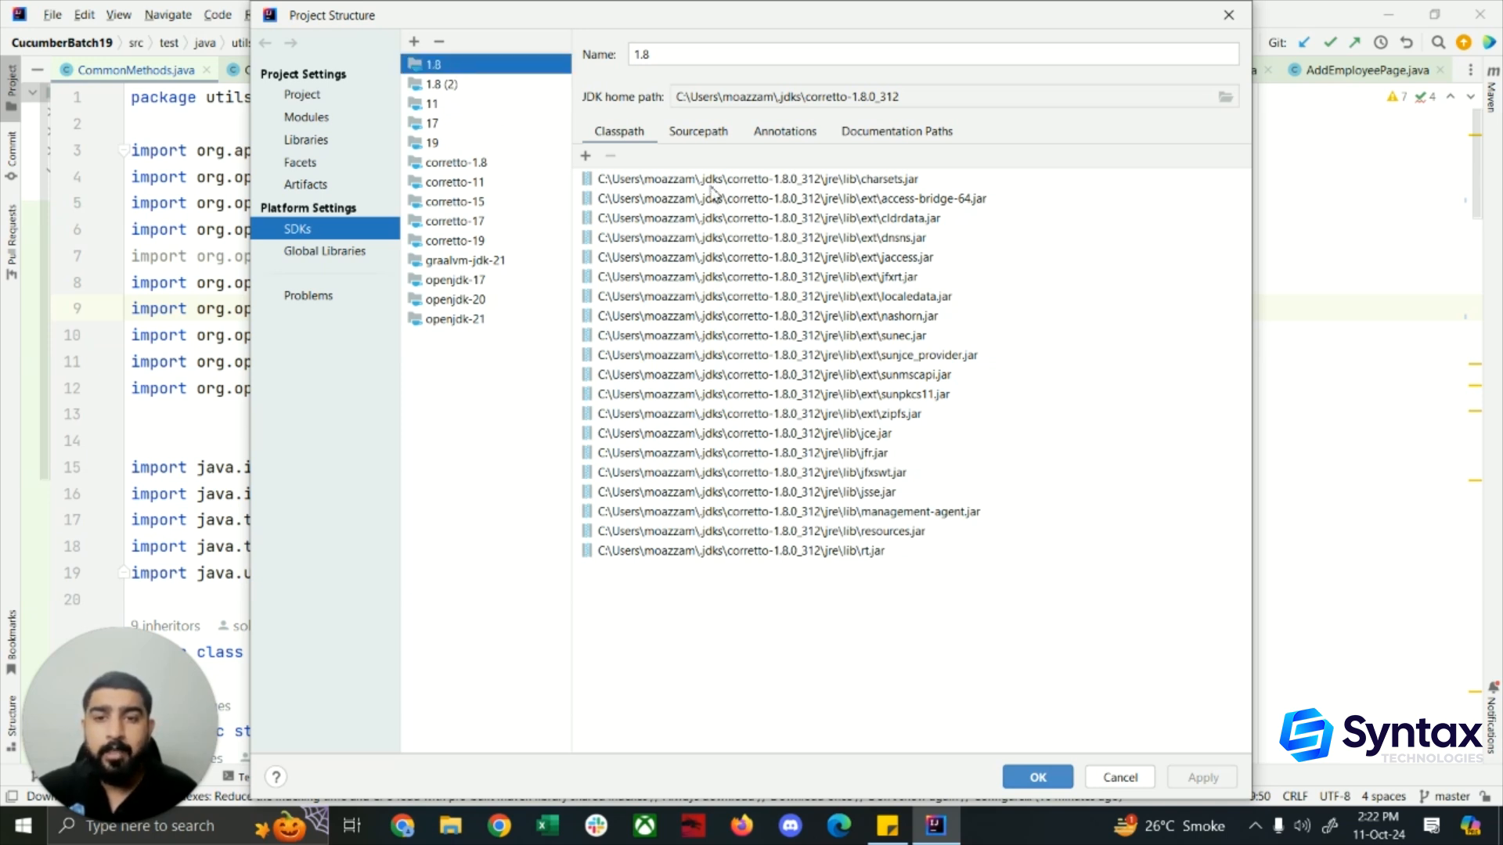
drag(679, 95, 970, 95)
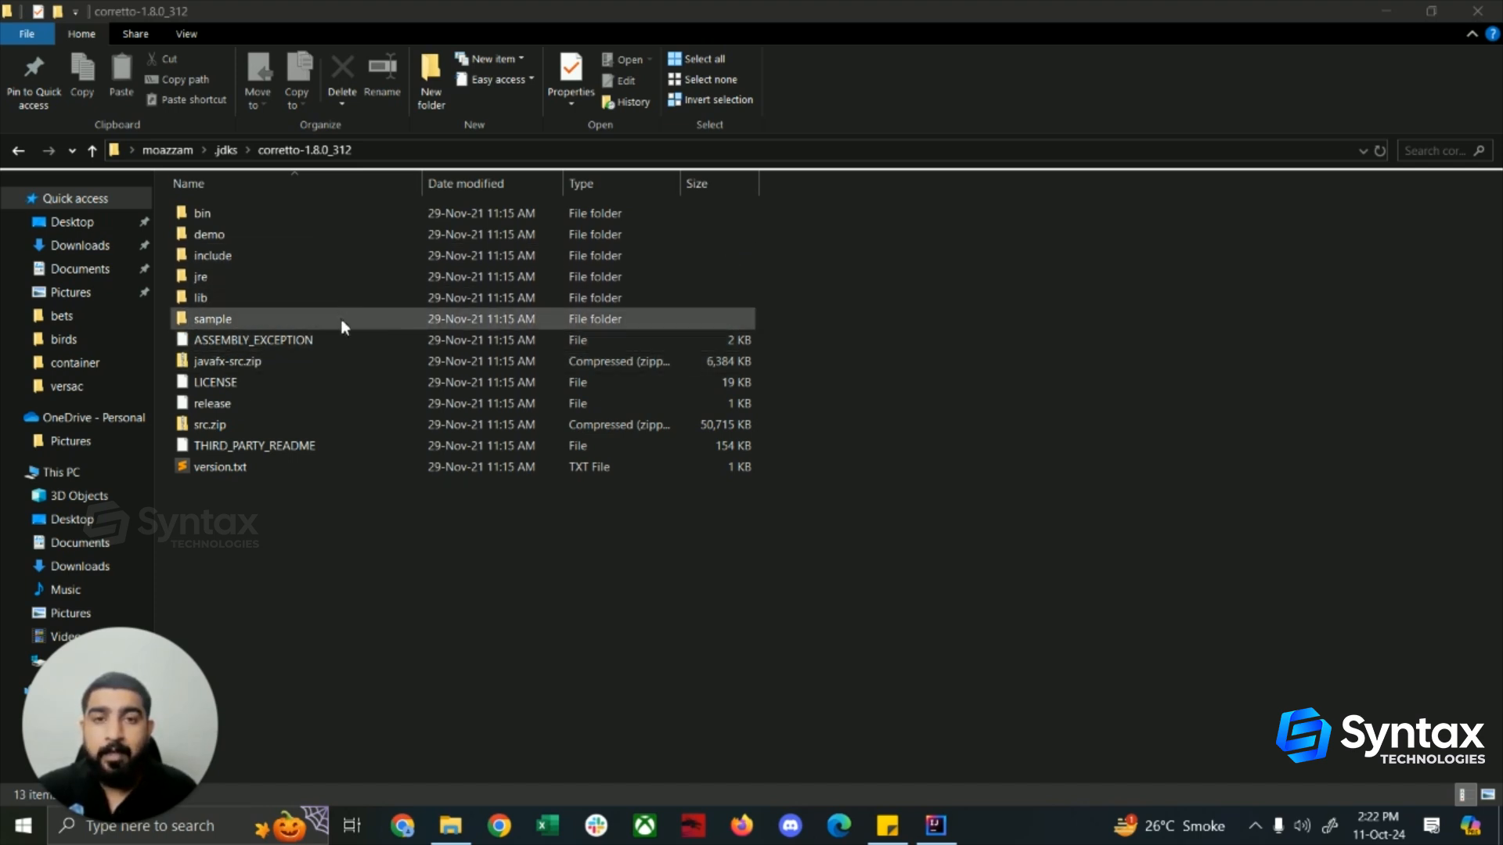
Step: In File Explorer, open the bin folder inside corretto-1.8.0_312 and copy its full path
double_click(207, 223)
click(413, 153)
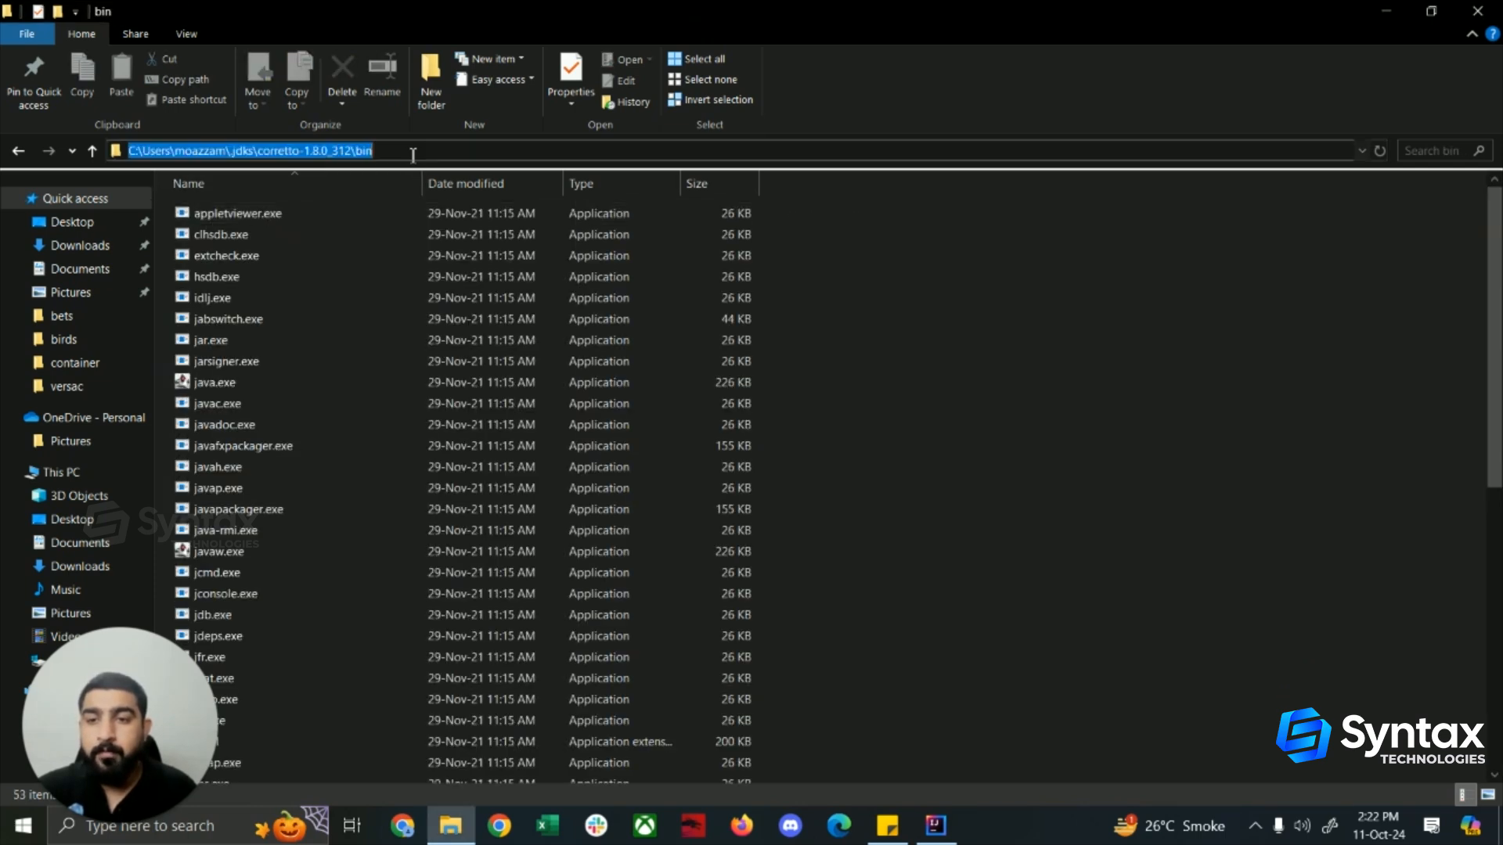
right_click(332, 154)
click(370, 207)
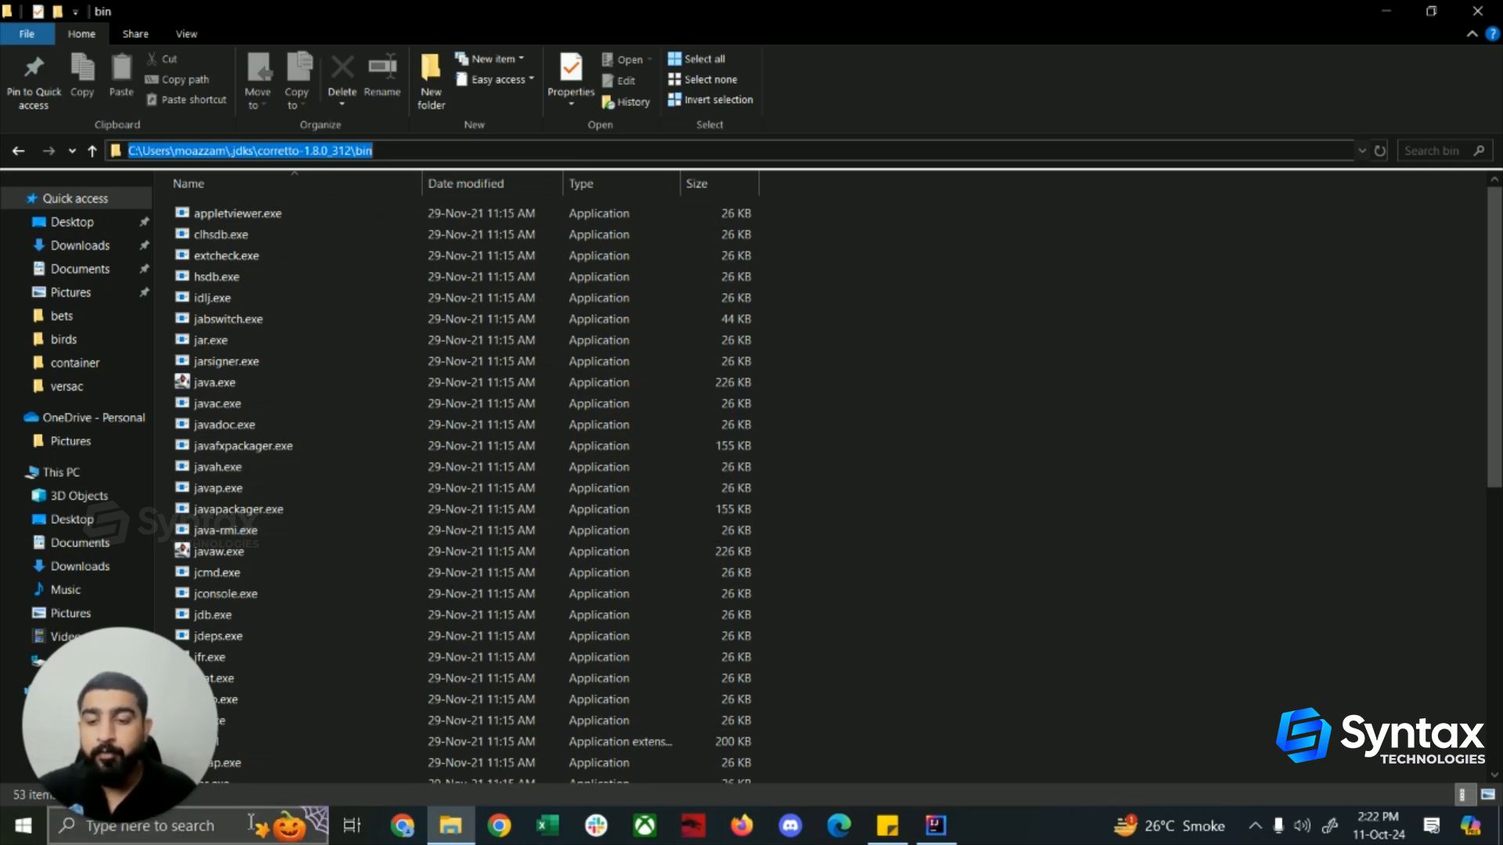
Step: Search Windows for the environment variables setting and open the Environment Variables dialog
click(23, 836)
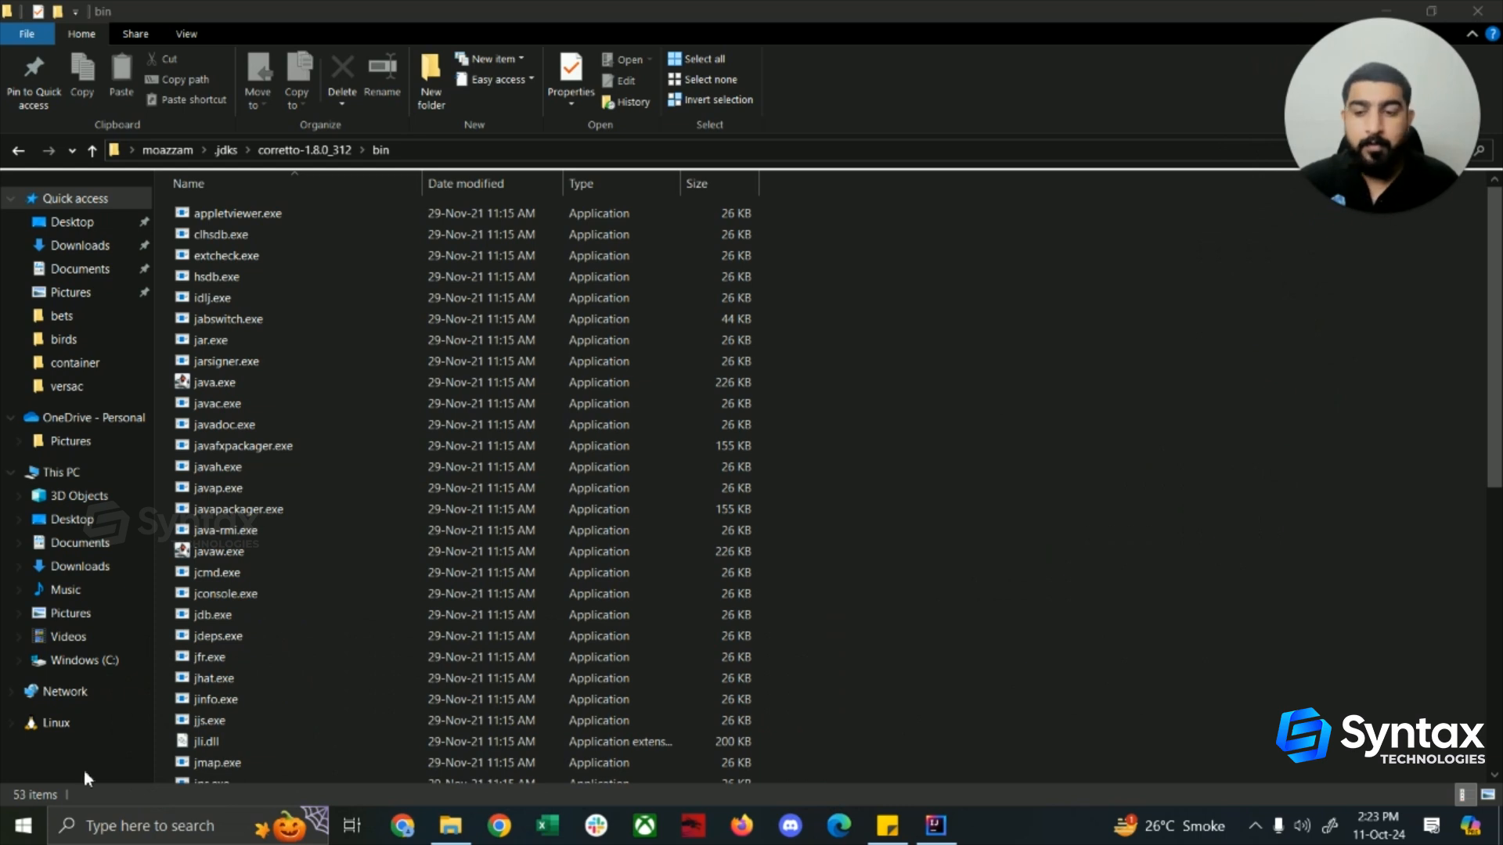
click(28, 834)
text(en)
key(Return)
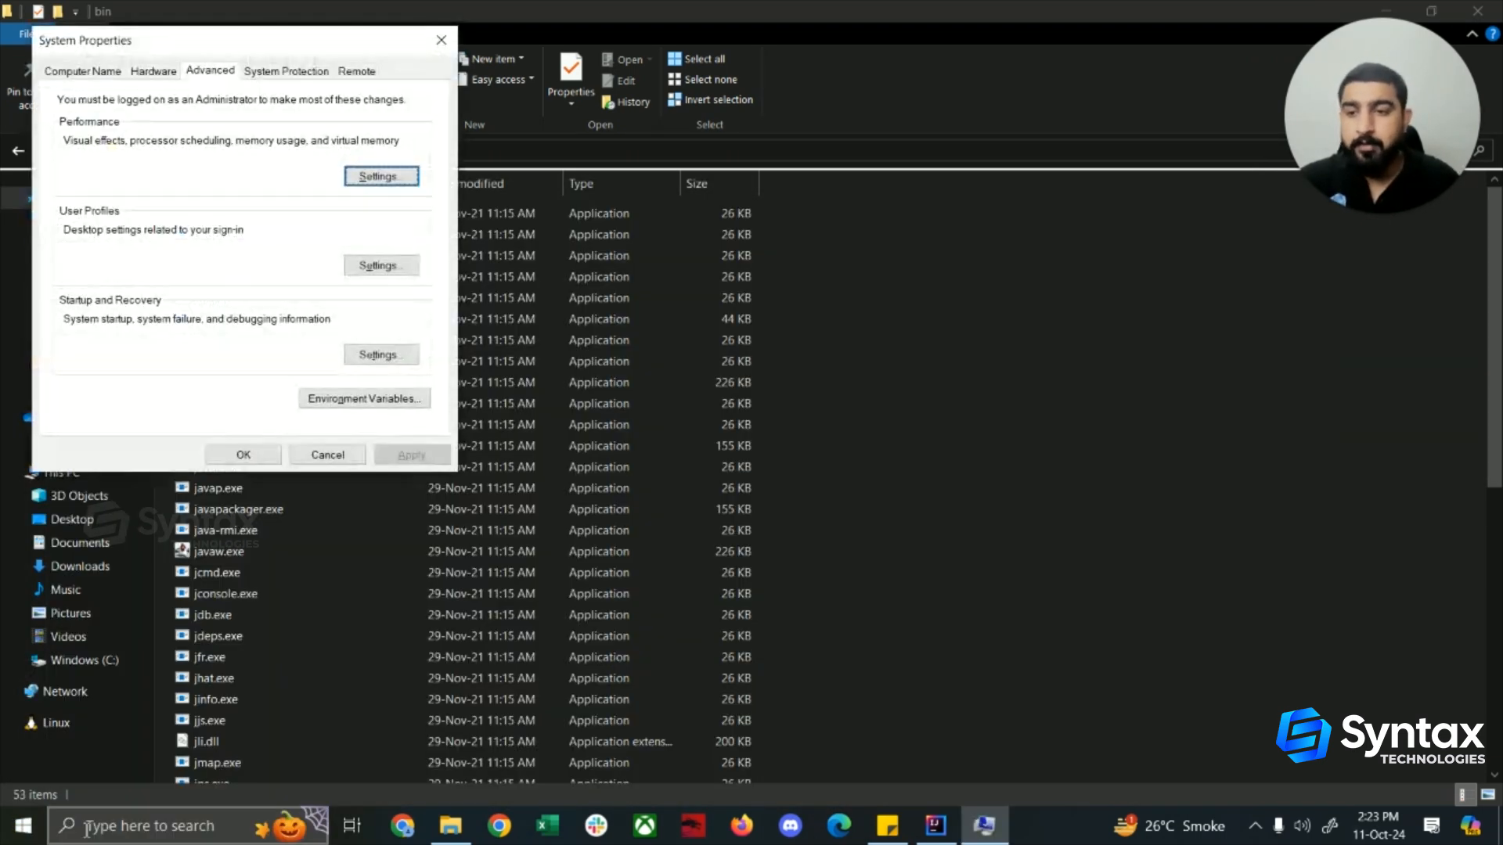
click(368, 399)
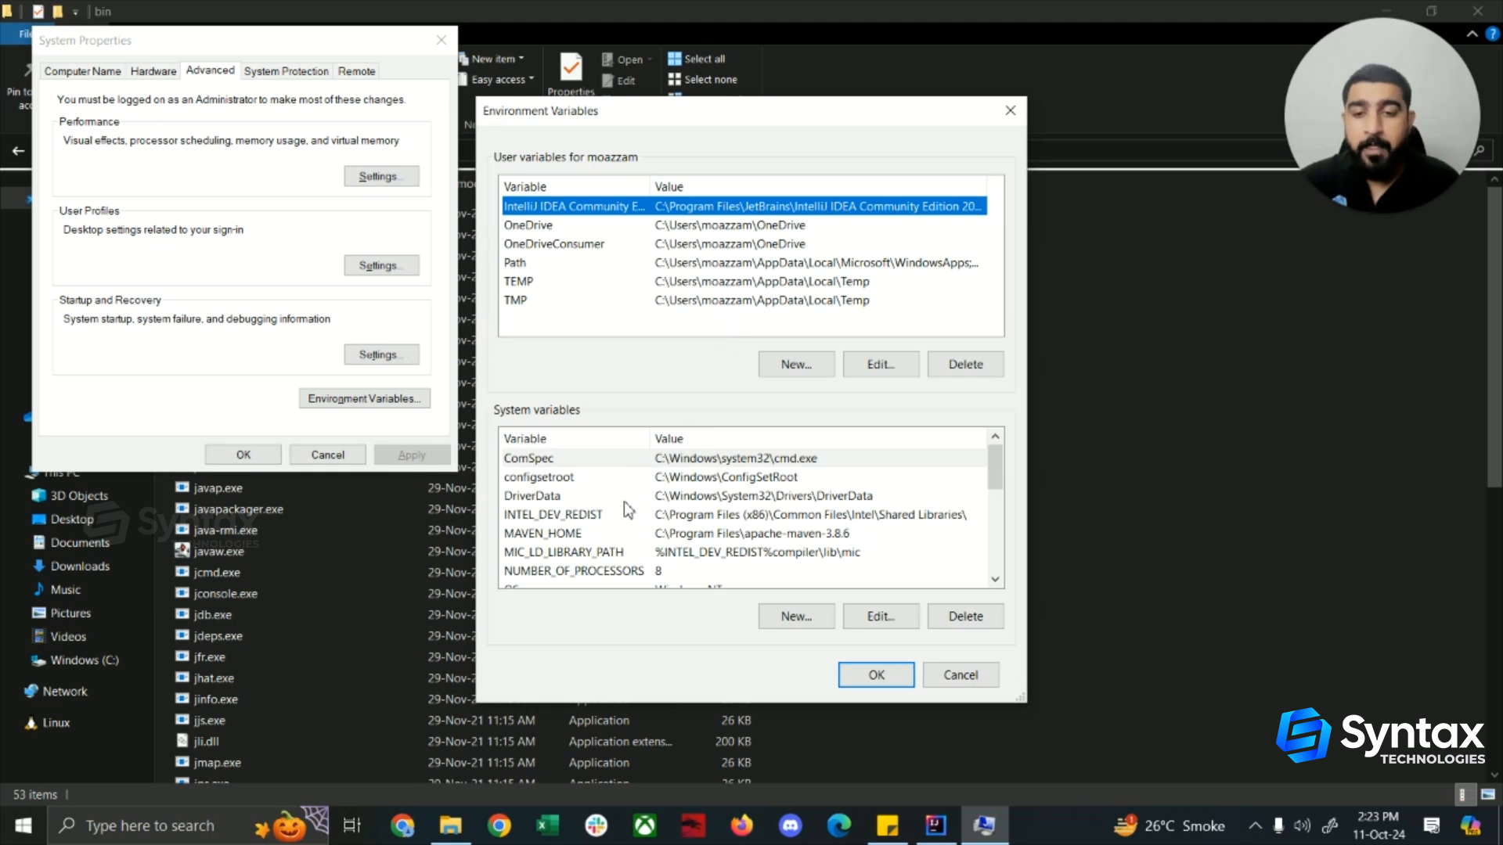
Step: Add the copied corretto-1.8.0_312\bin path as a new entry in the system Path variable and save the environment variables
scroll(601, 529, down, 2)
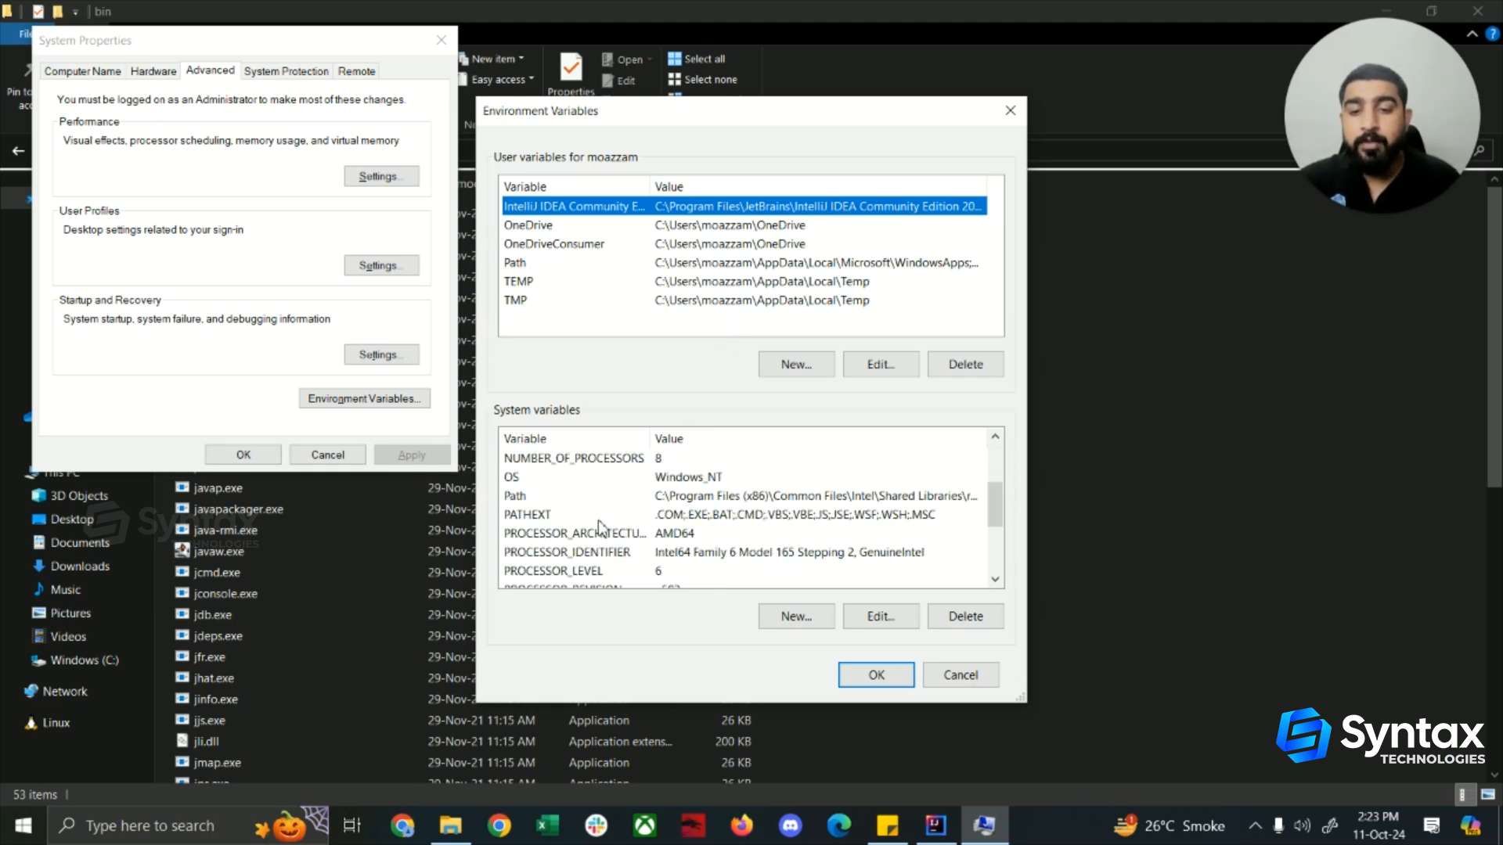
scroll(607, 520, down, 2)
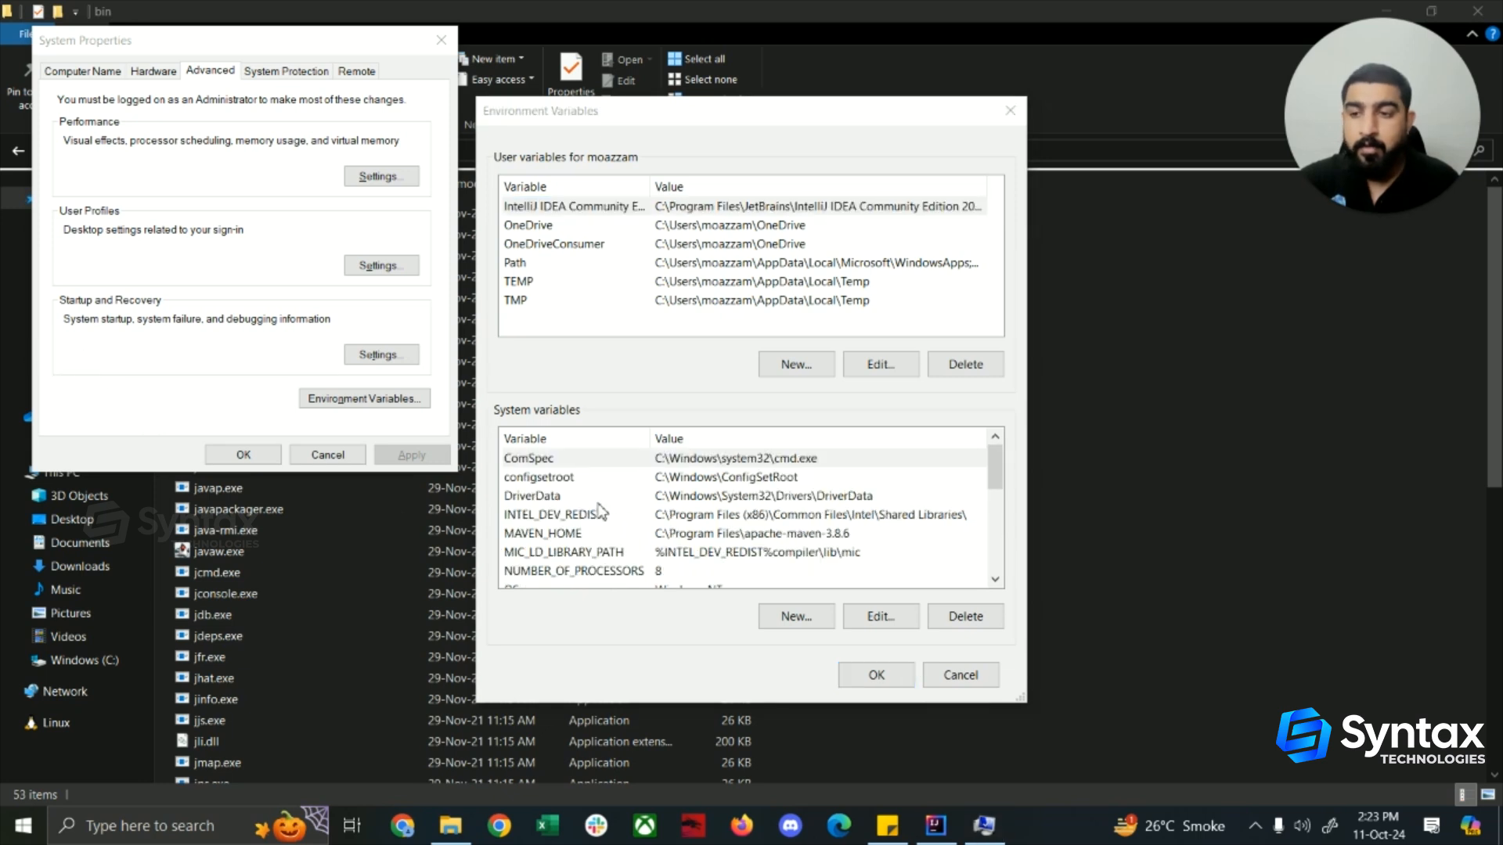
scroll(601, 513, down, 2)
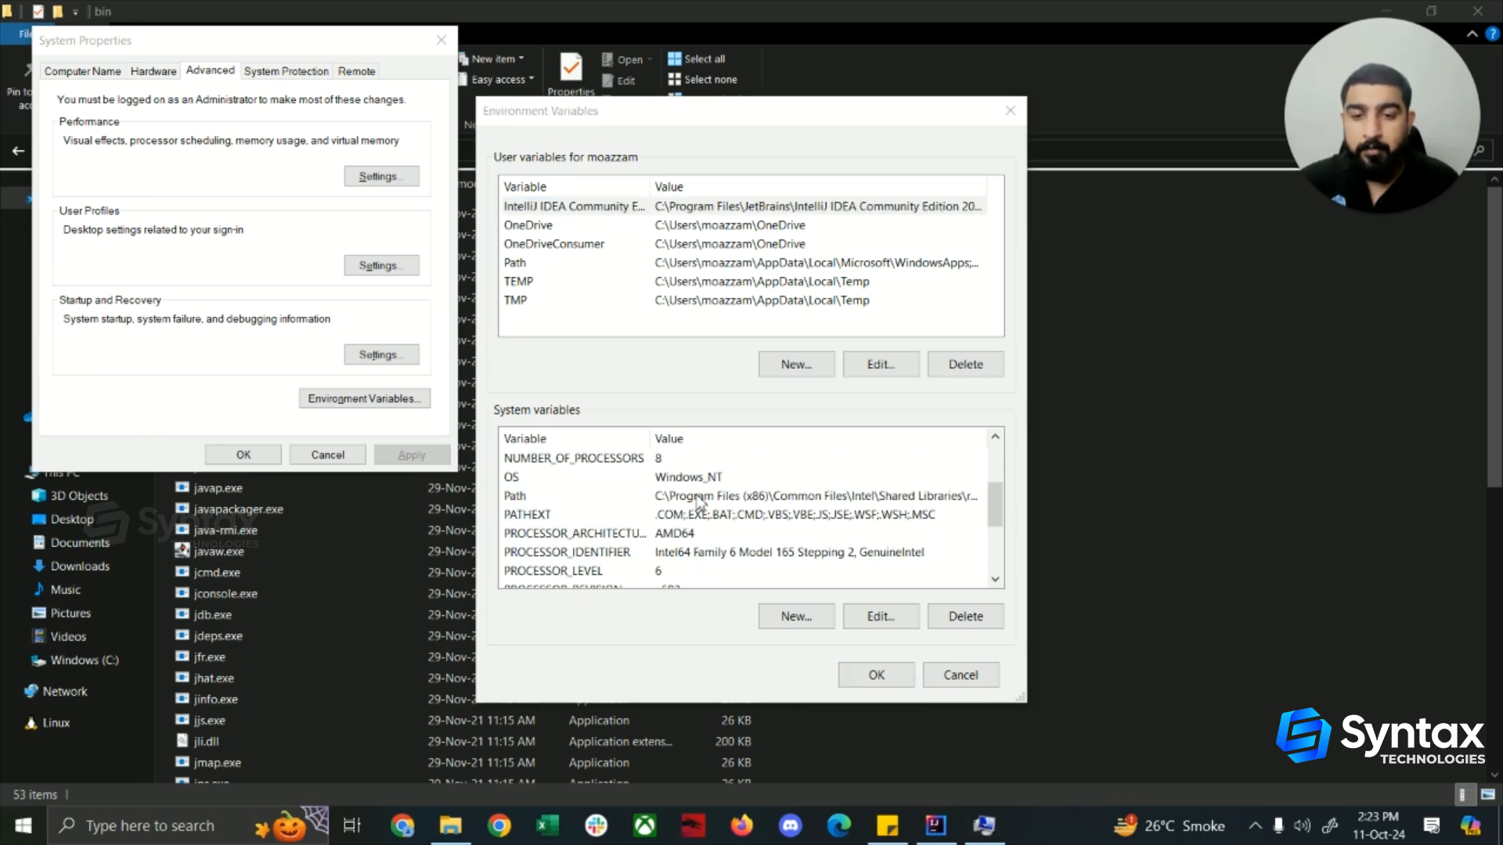
click(532, 498)
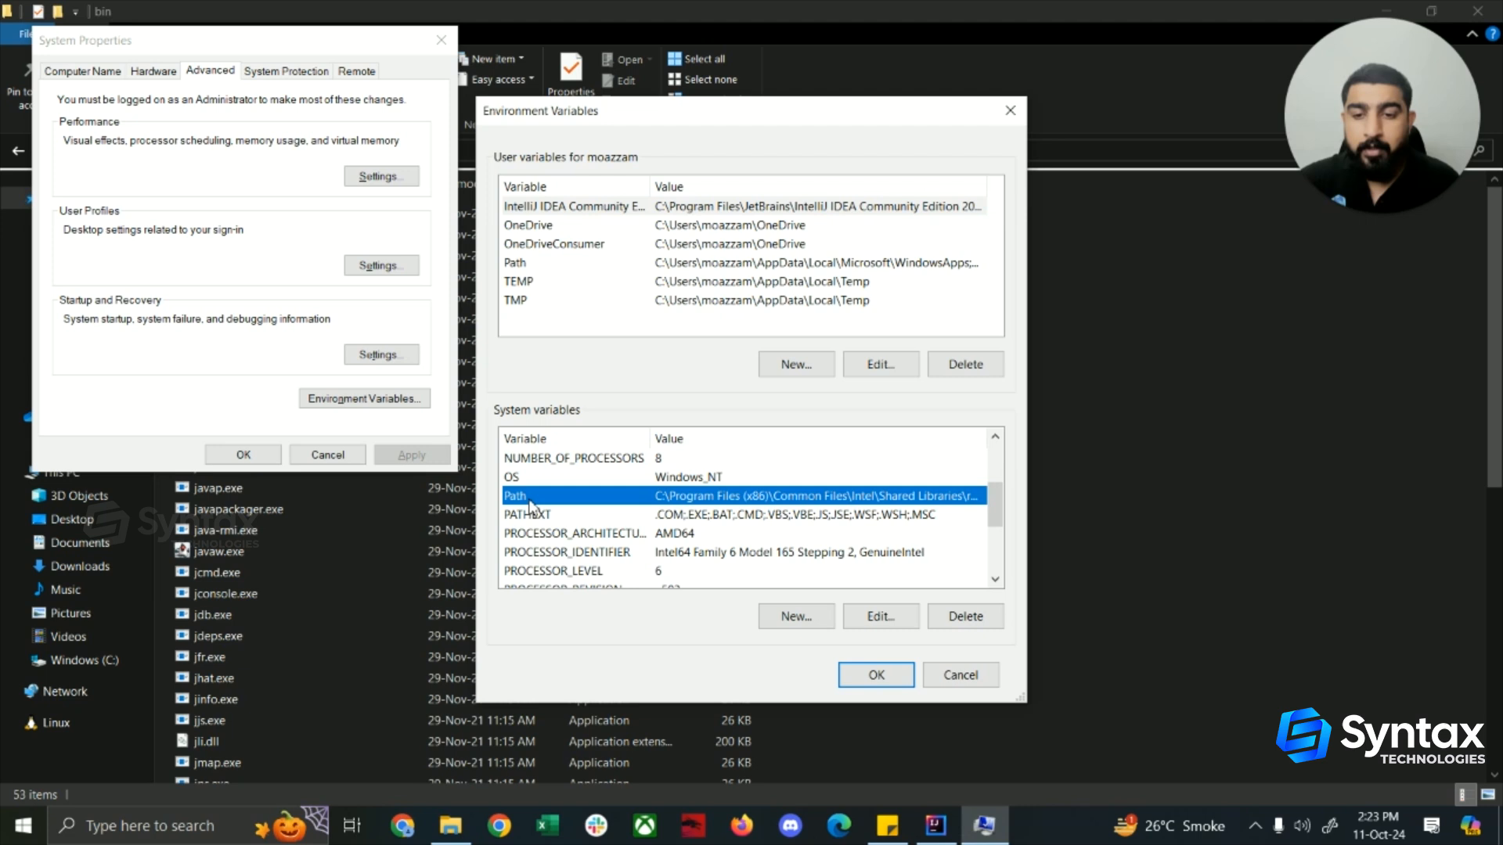
double_click(712, 498)
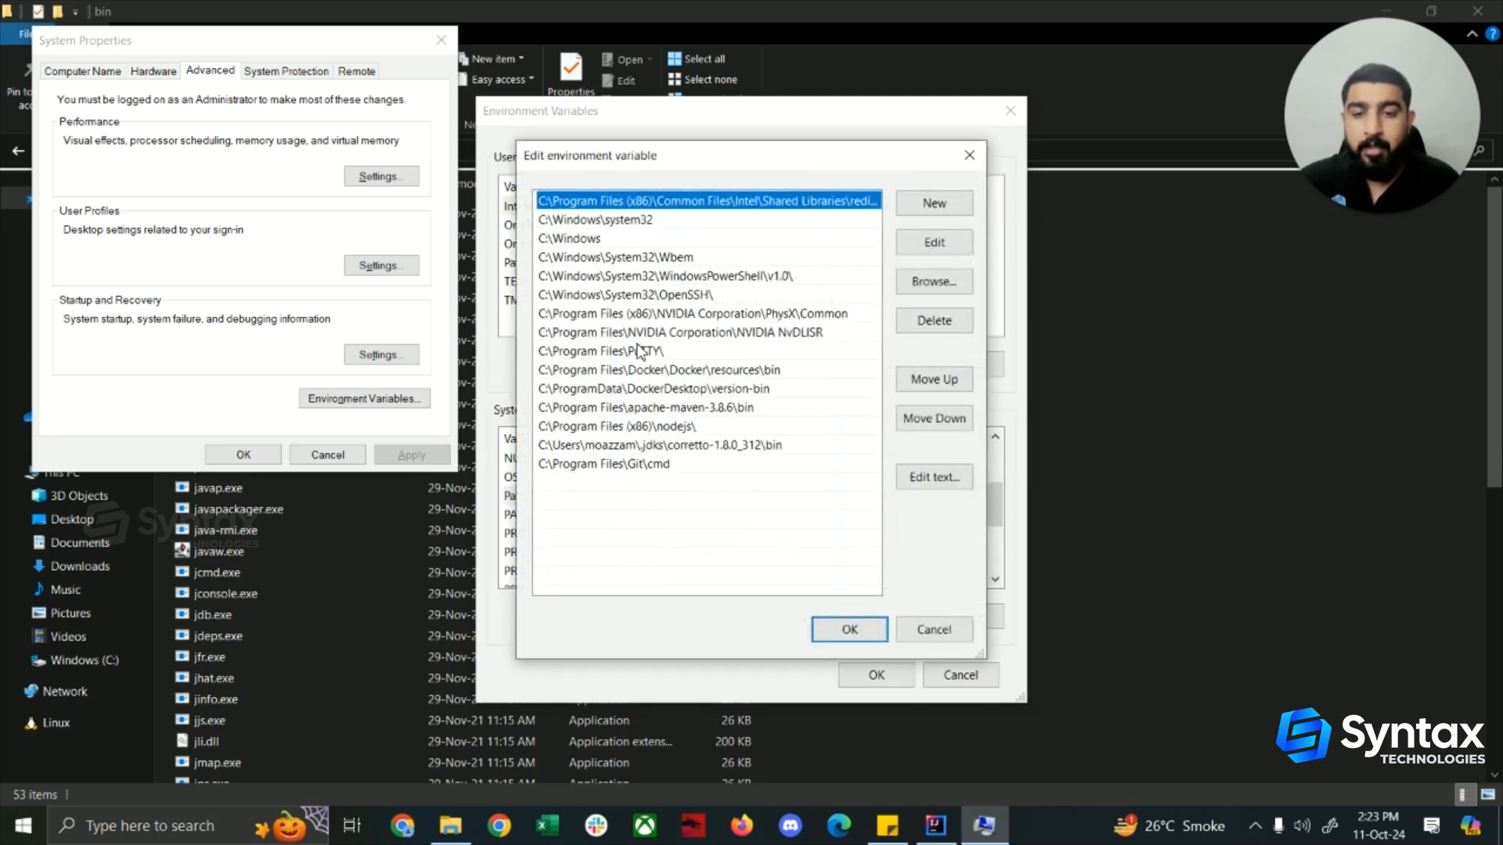
double_click(584, 483)
key(ctrl+v)
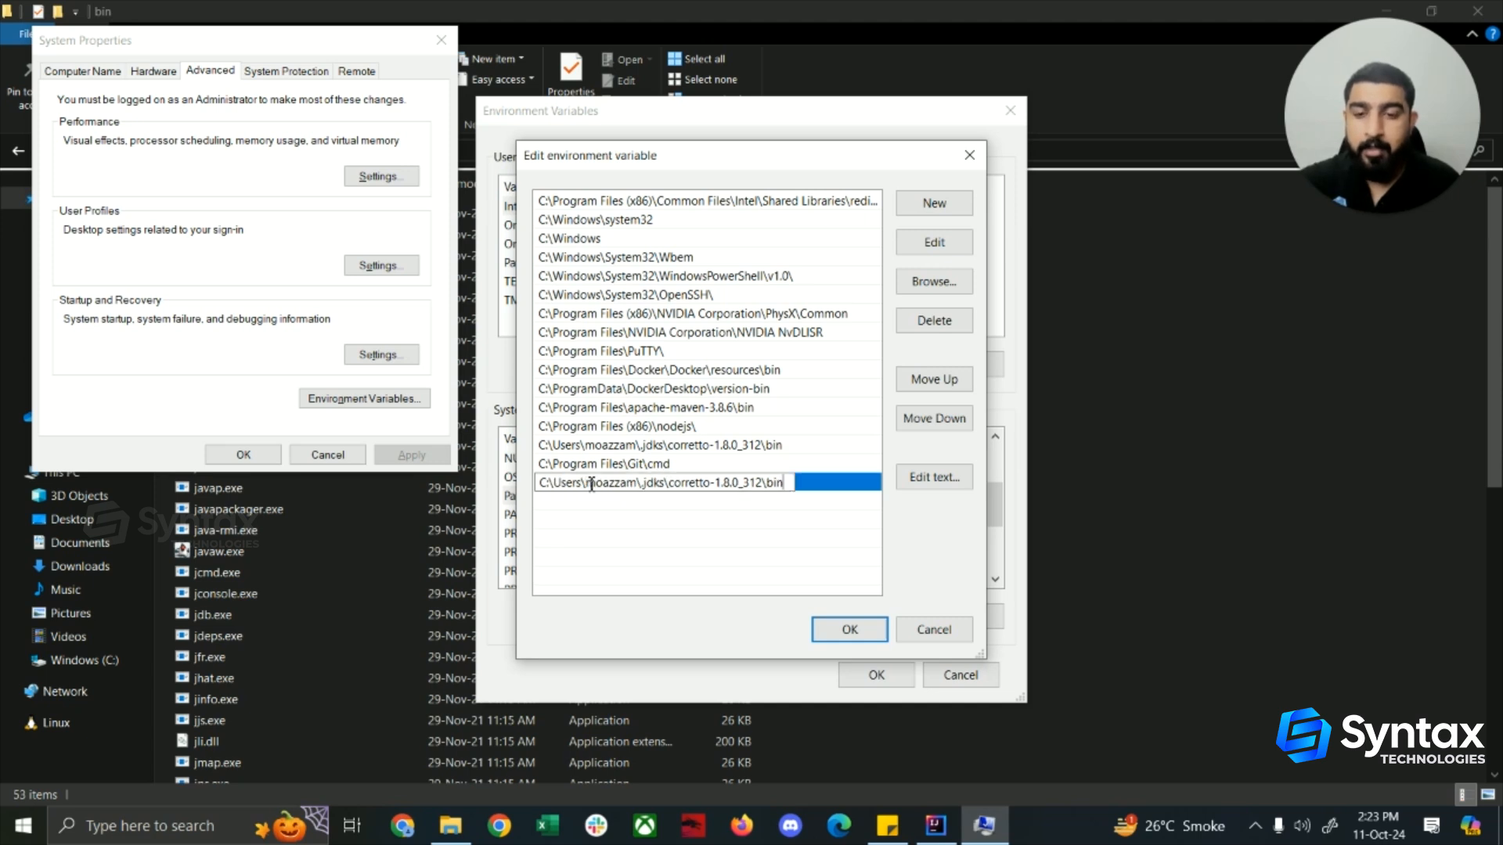
click(689, 527)
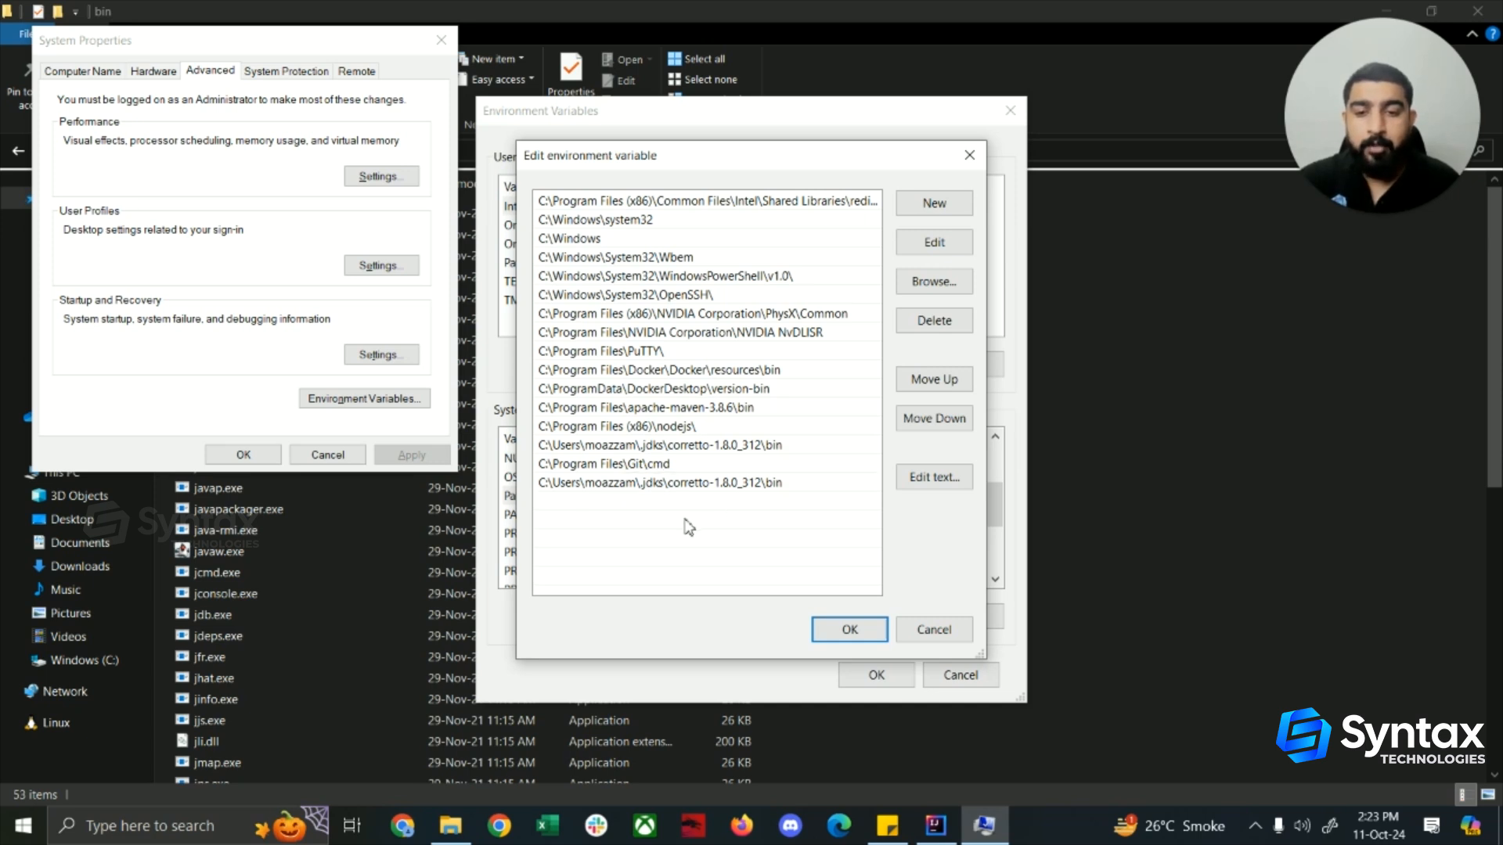
click(852, 627)
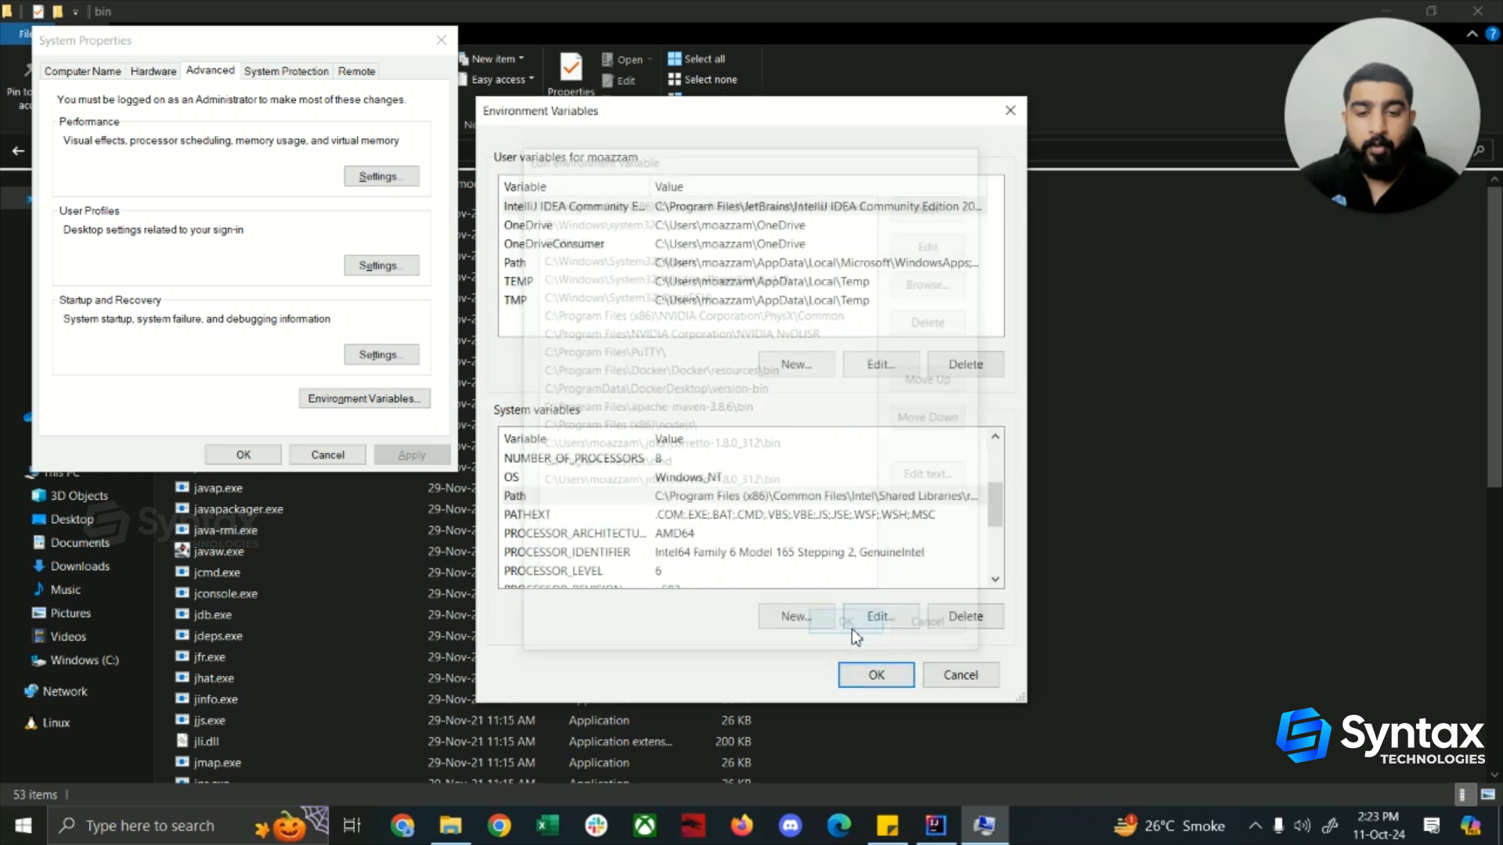
click(895, 682)
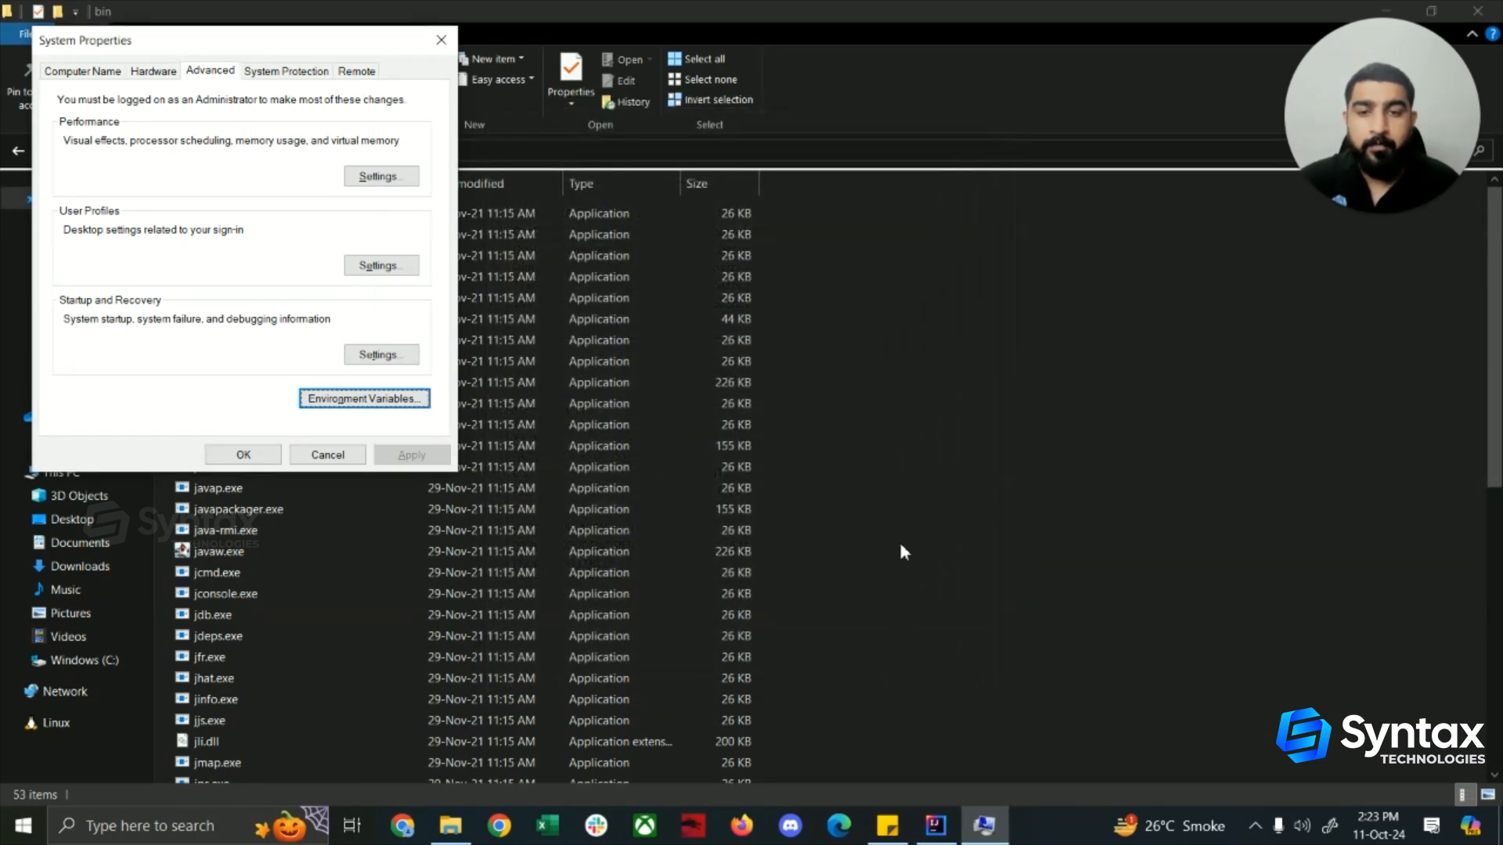
Step: Return to the corretto-1.8.0_312 folder in File Explorer and copy its full path
click(900, 546)
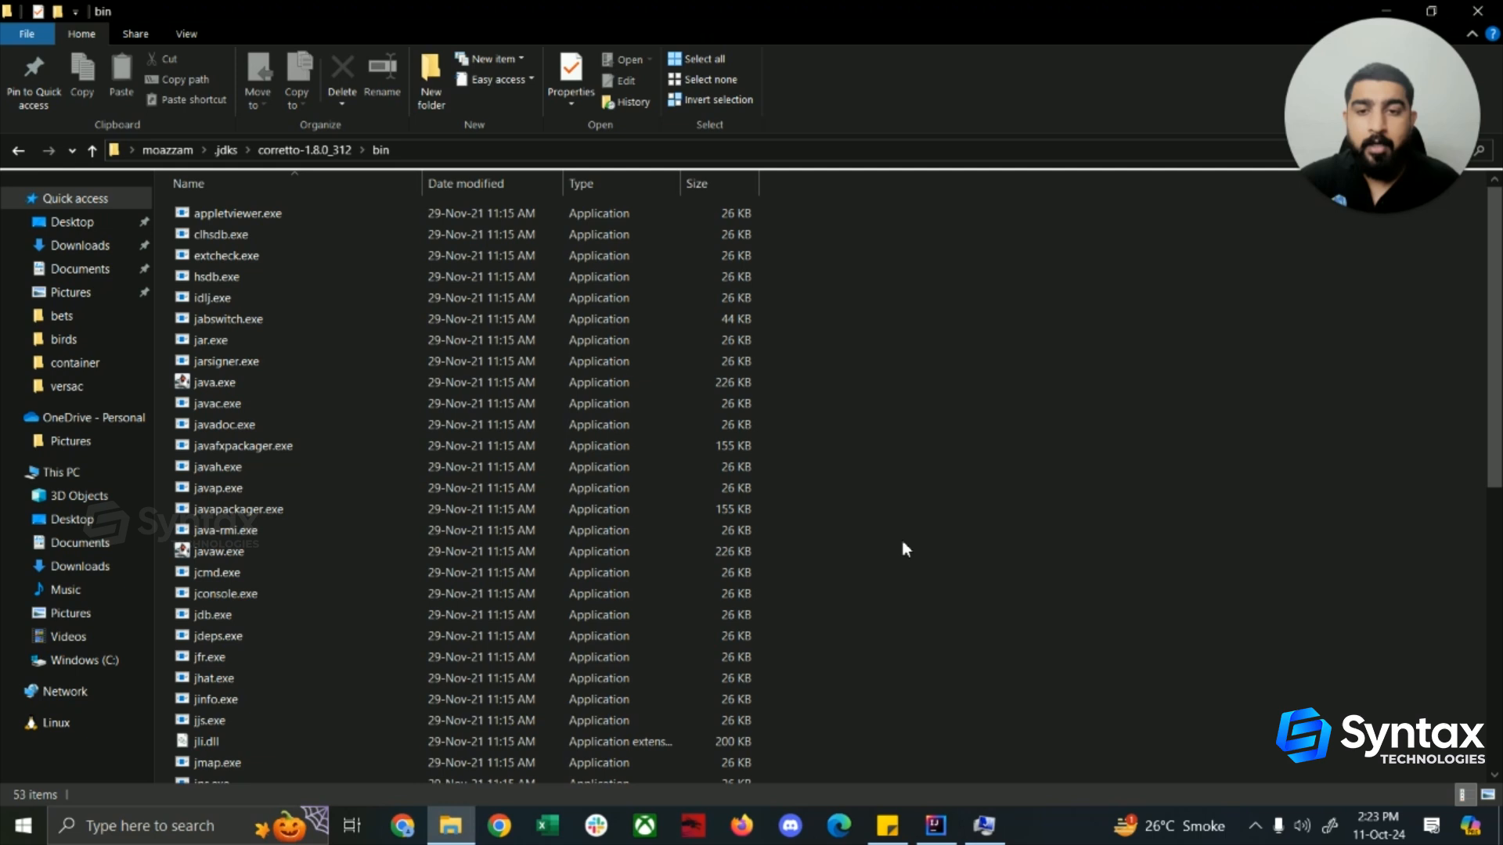
click(19, 151)
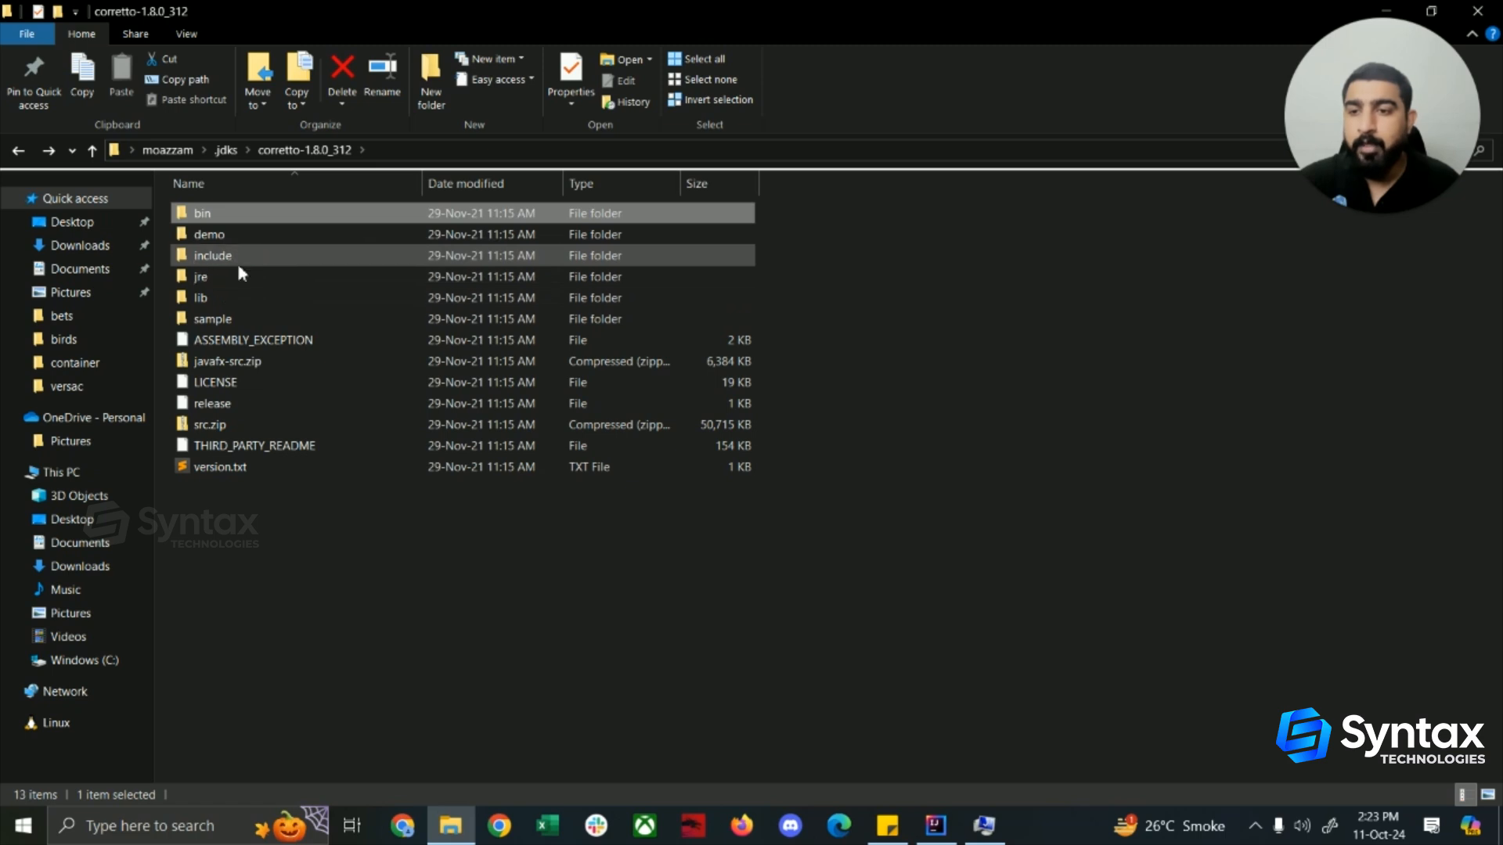
click(385, 153)
right_click(350, 151)
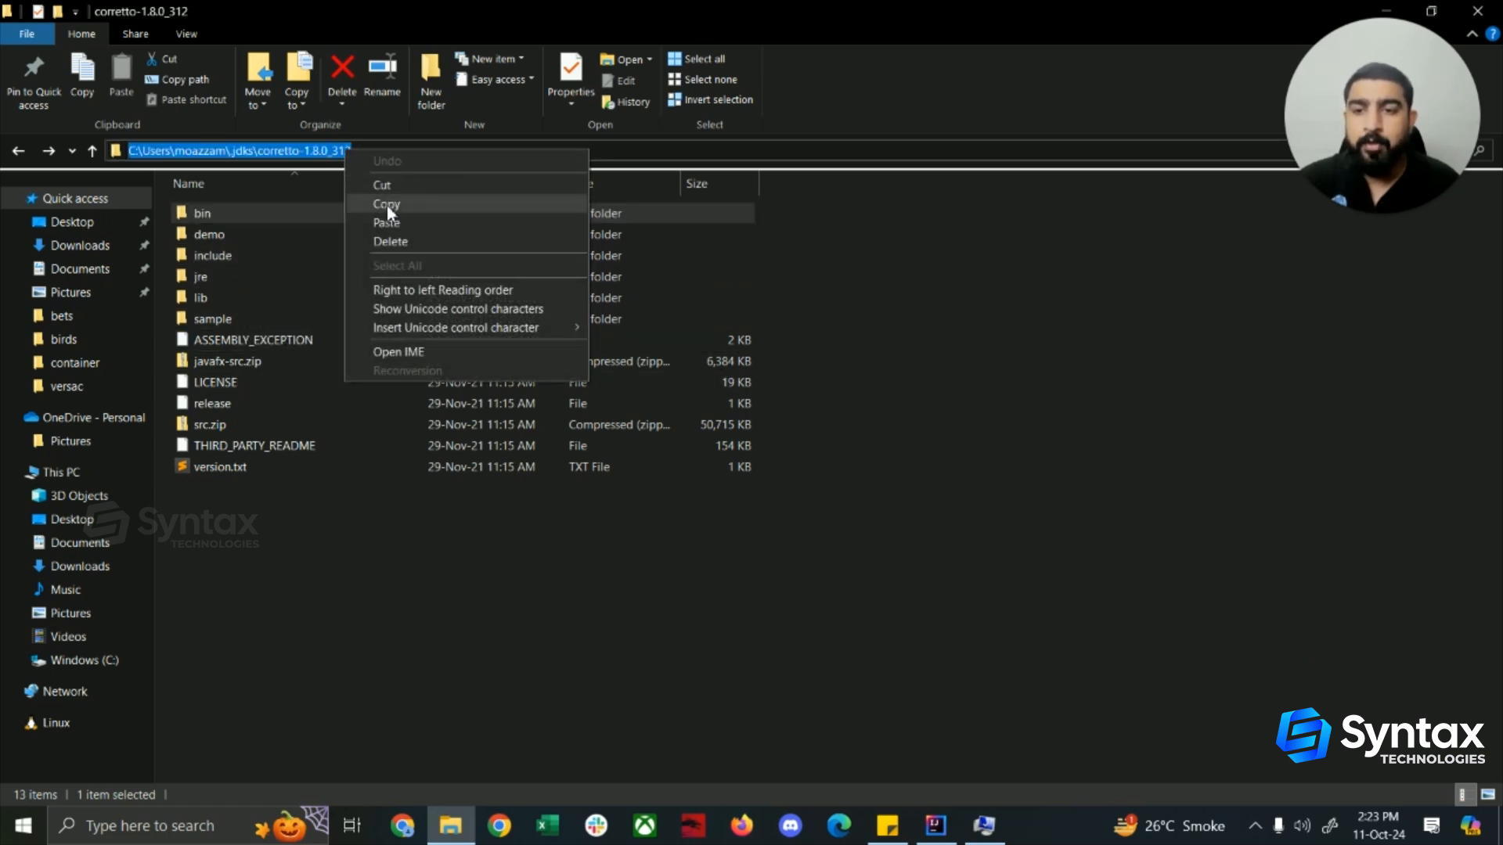
click(387, 205)
Step: Switch back to System Properties and reopen the environment variables to check the list of system variables
click(984, 824)
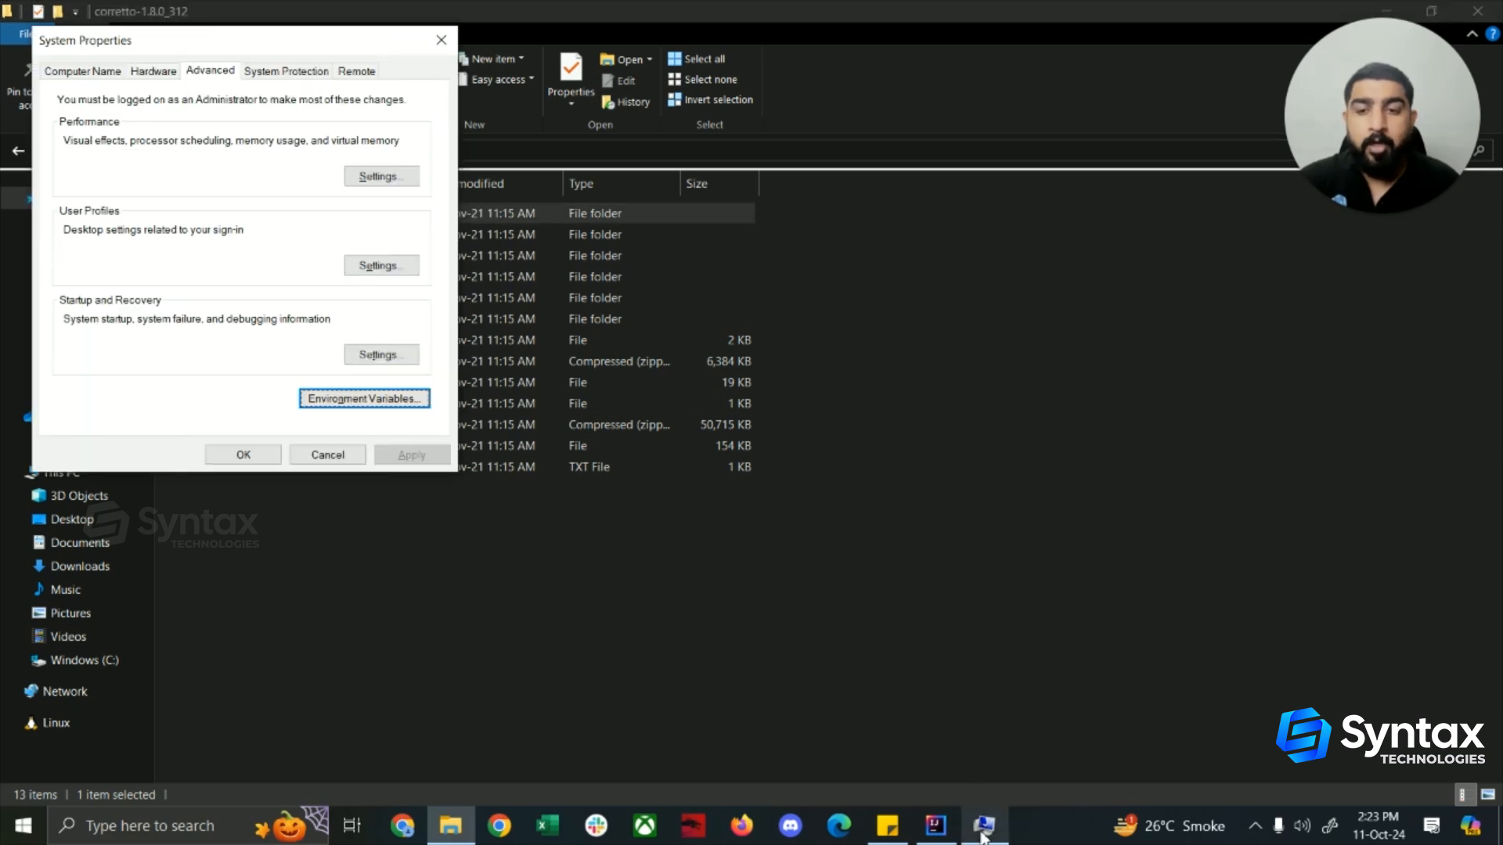
click(384, 401)
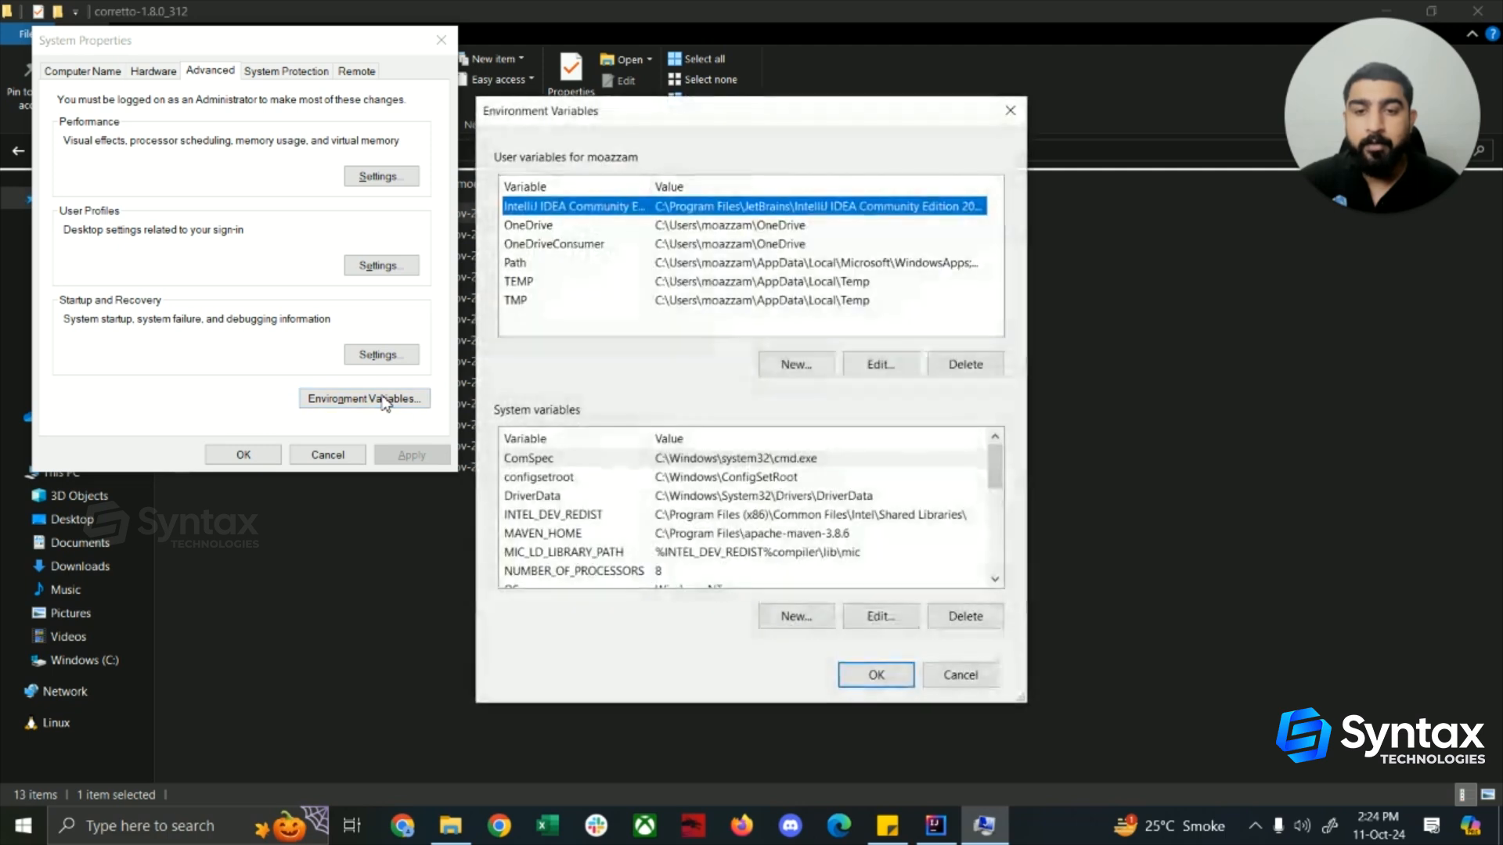
scroll(589, 499, down, 5)
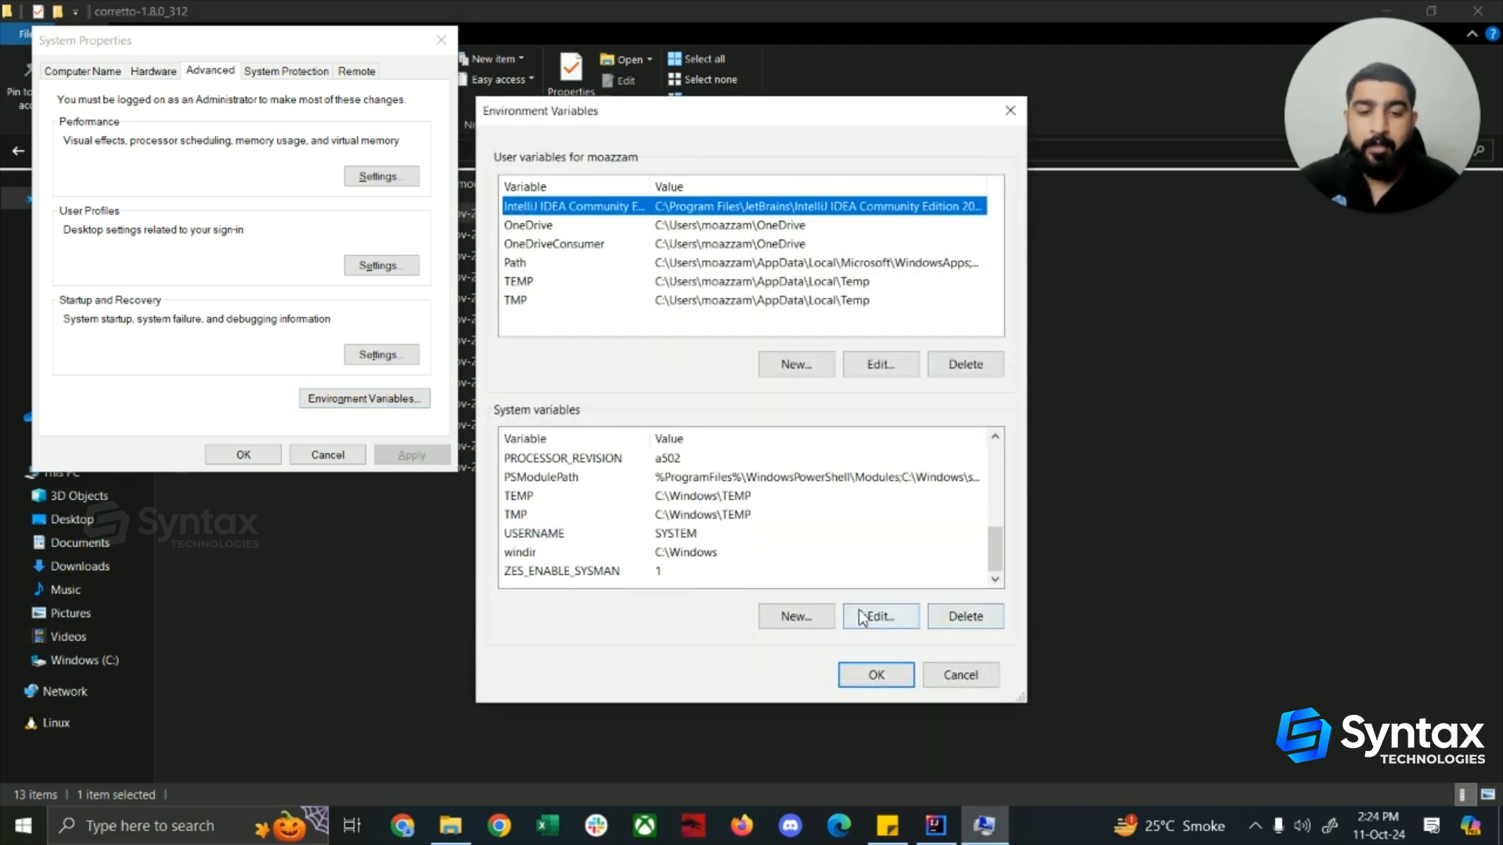
click(797, 619)
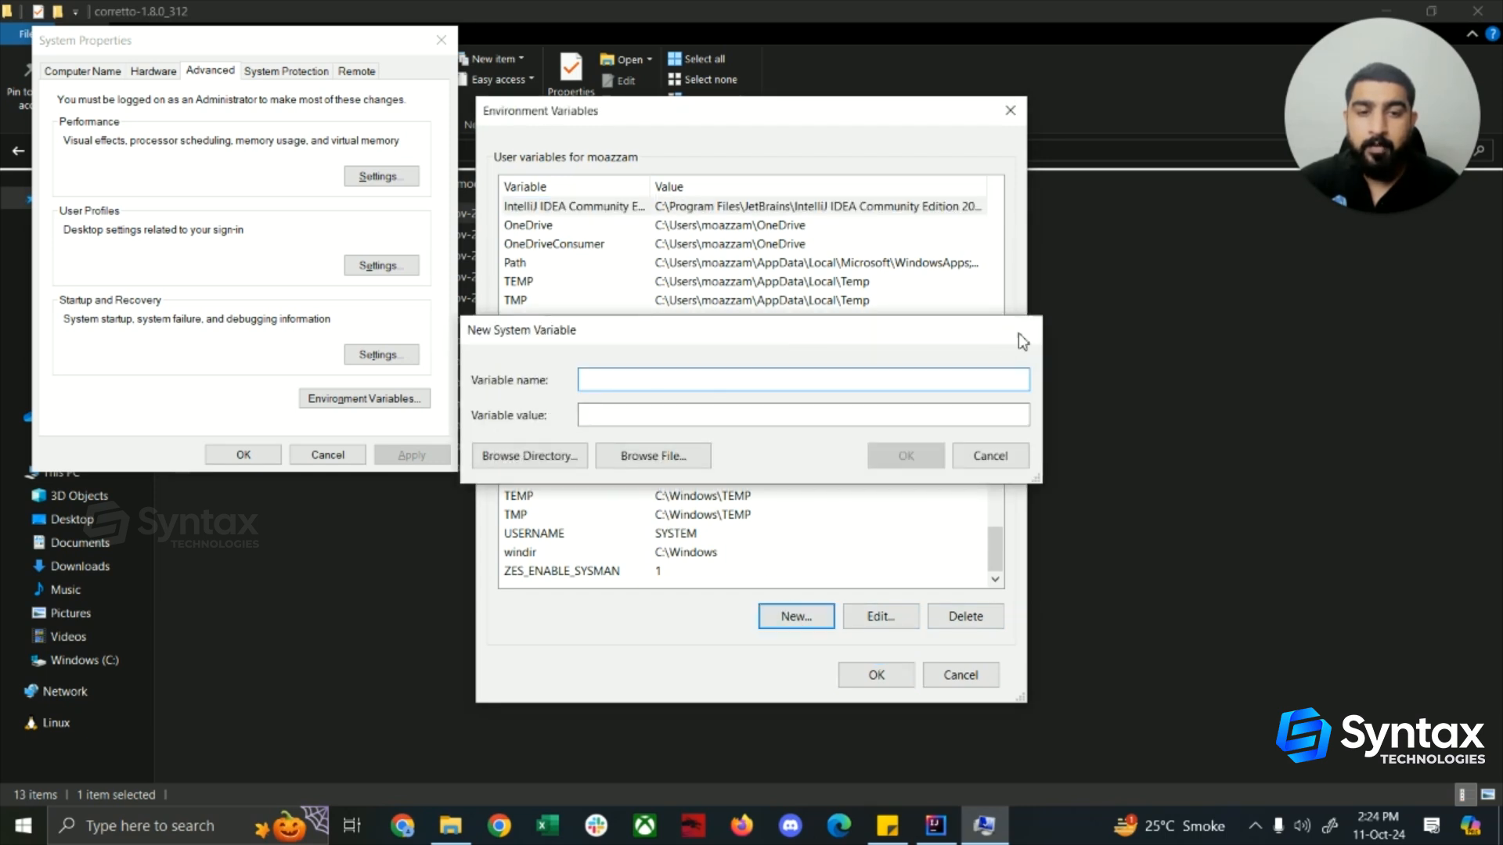
click(1025, 332)
scroll(632, 501, up, 5)
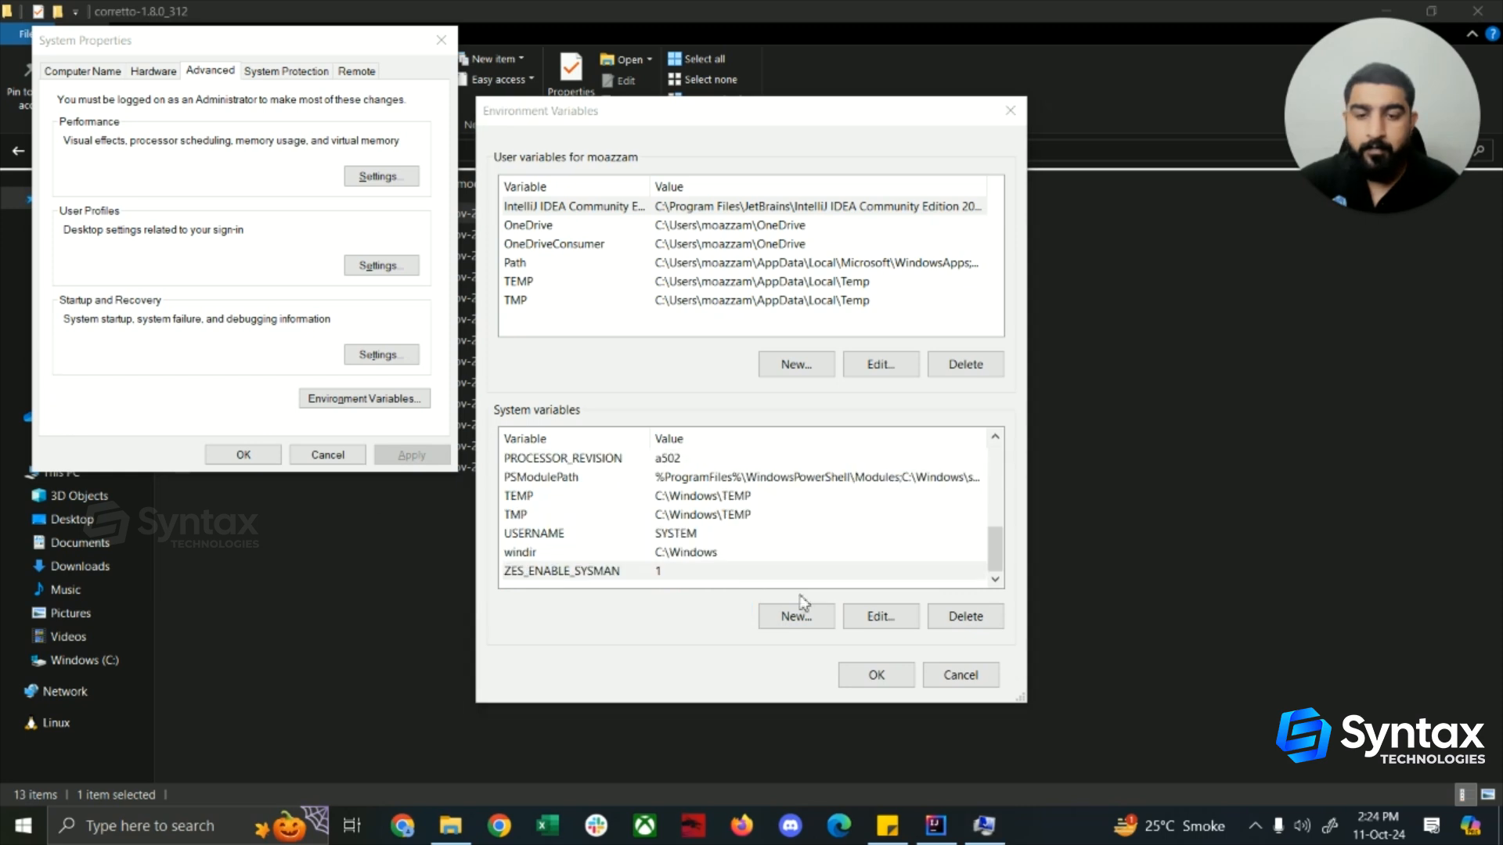
Step: Create a system variable named JAVA_HOME with the copied corretto-1.8.0_312 path as its value, save it and close System Properties
click(794, 616)
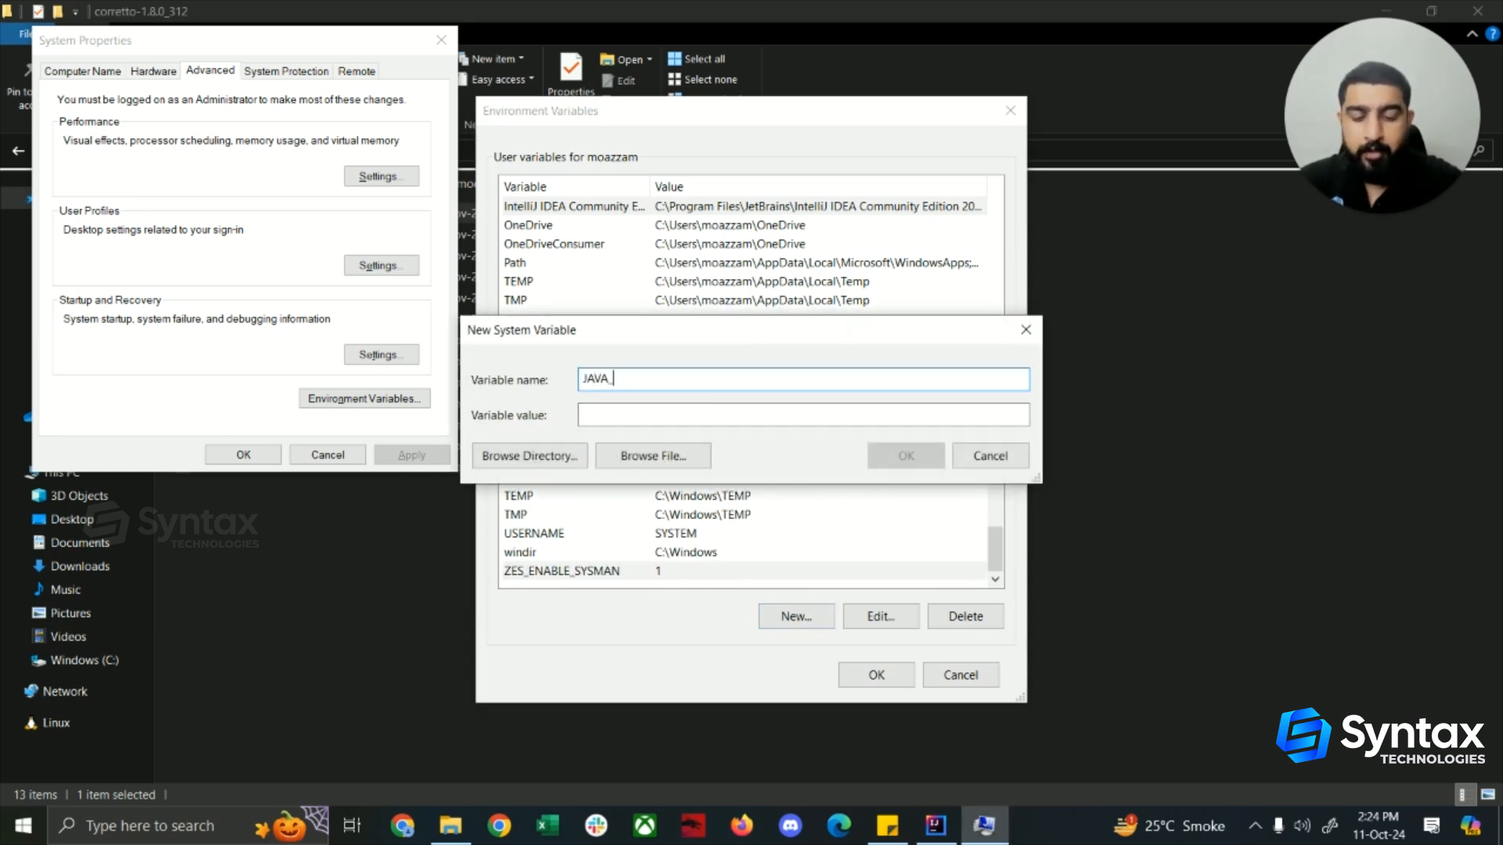
click(596, 415)
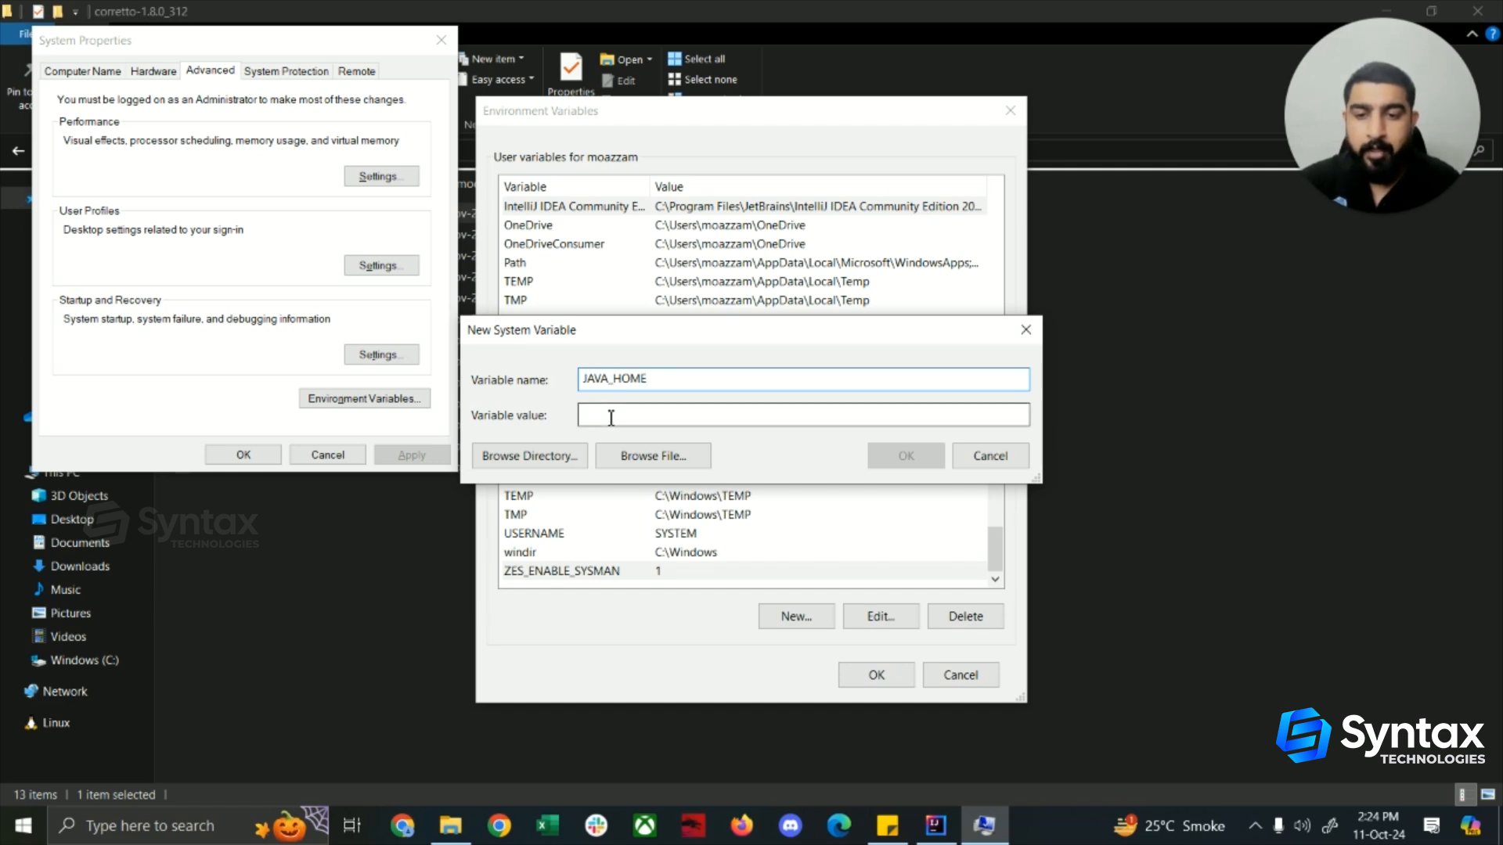
key(ctrl+v)
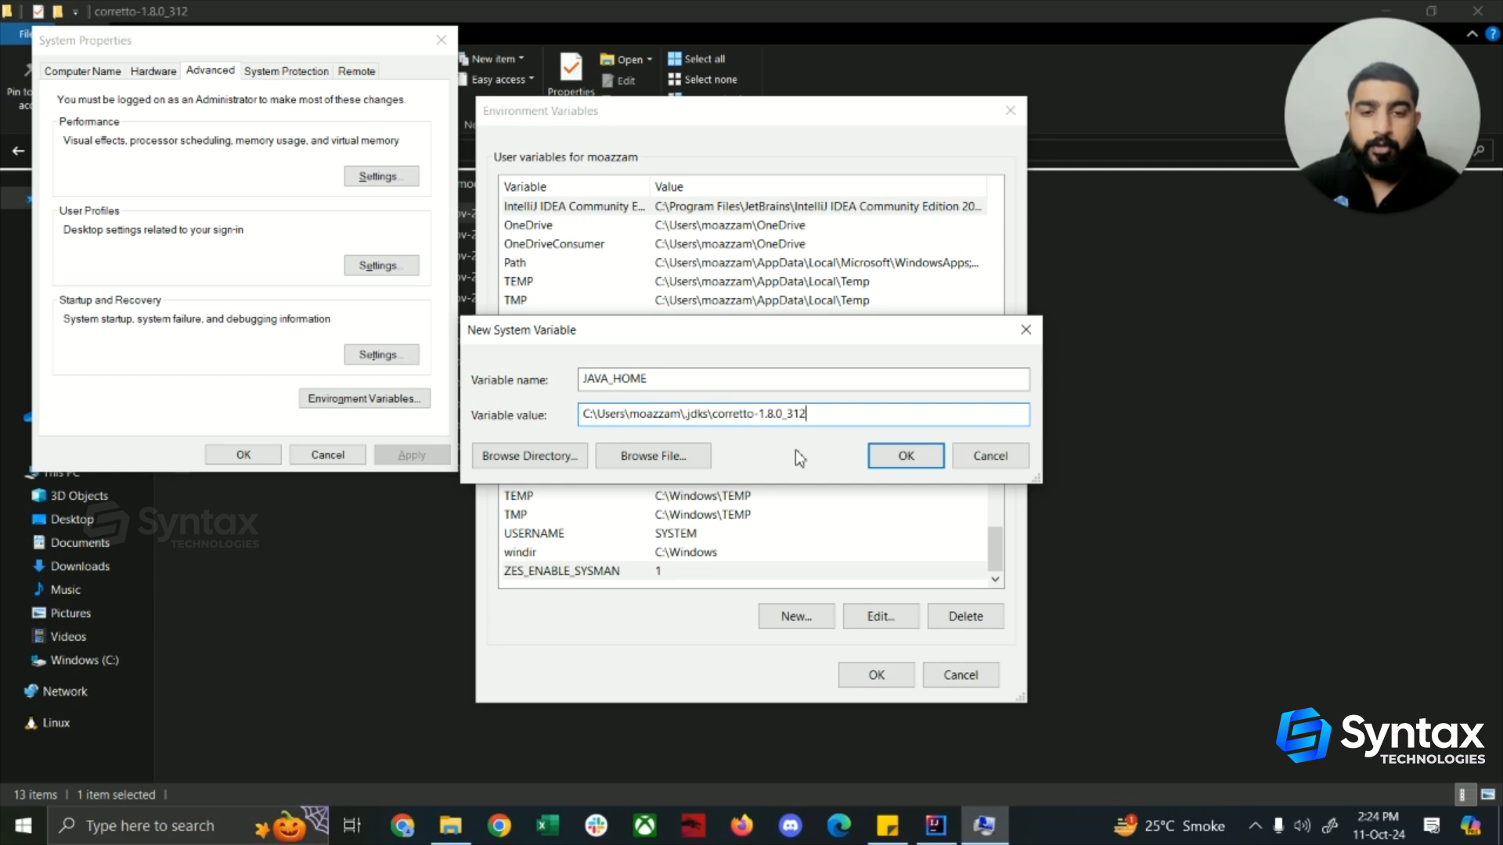
click(906, 455)
scroll(744, 528, down, 1)
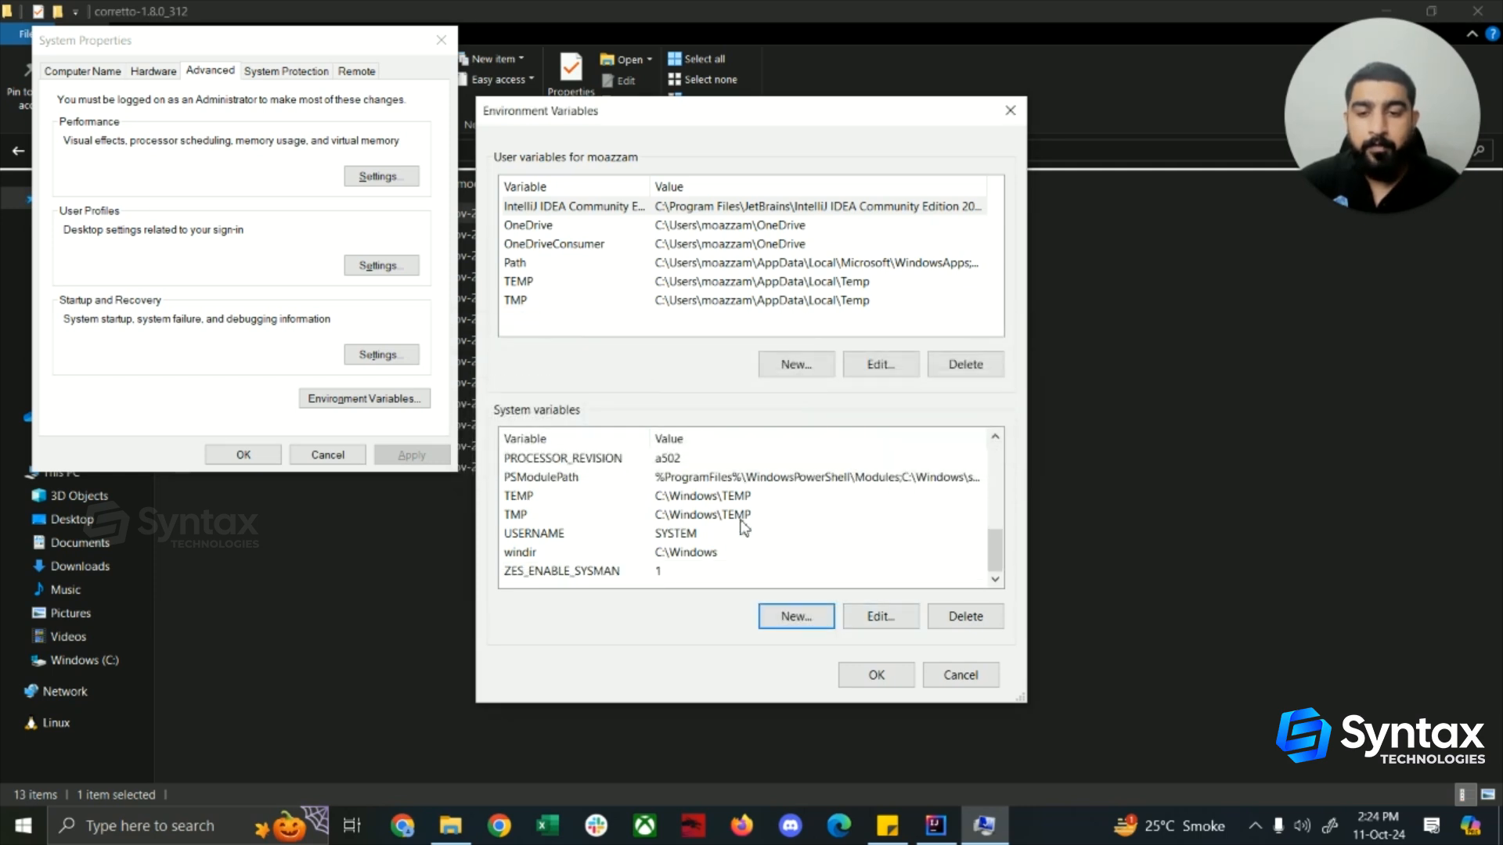
scroll(540, 560, up, 4)
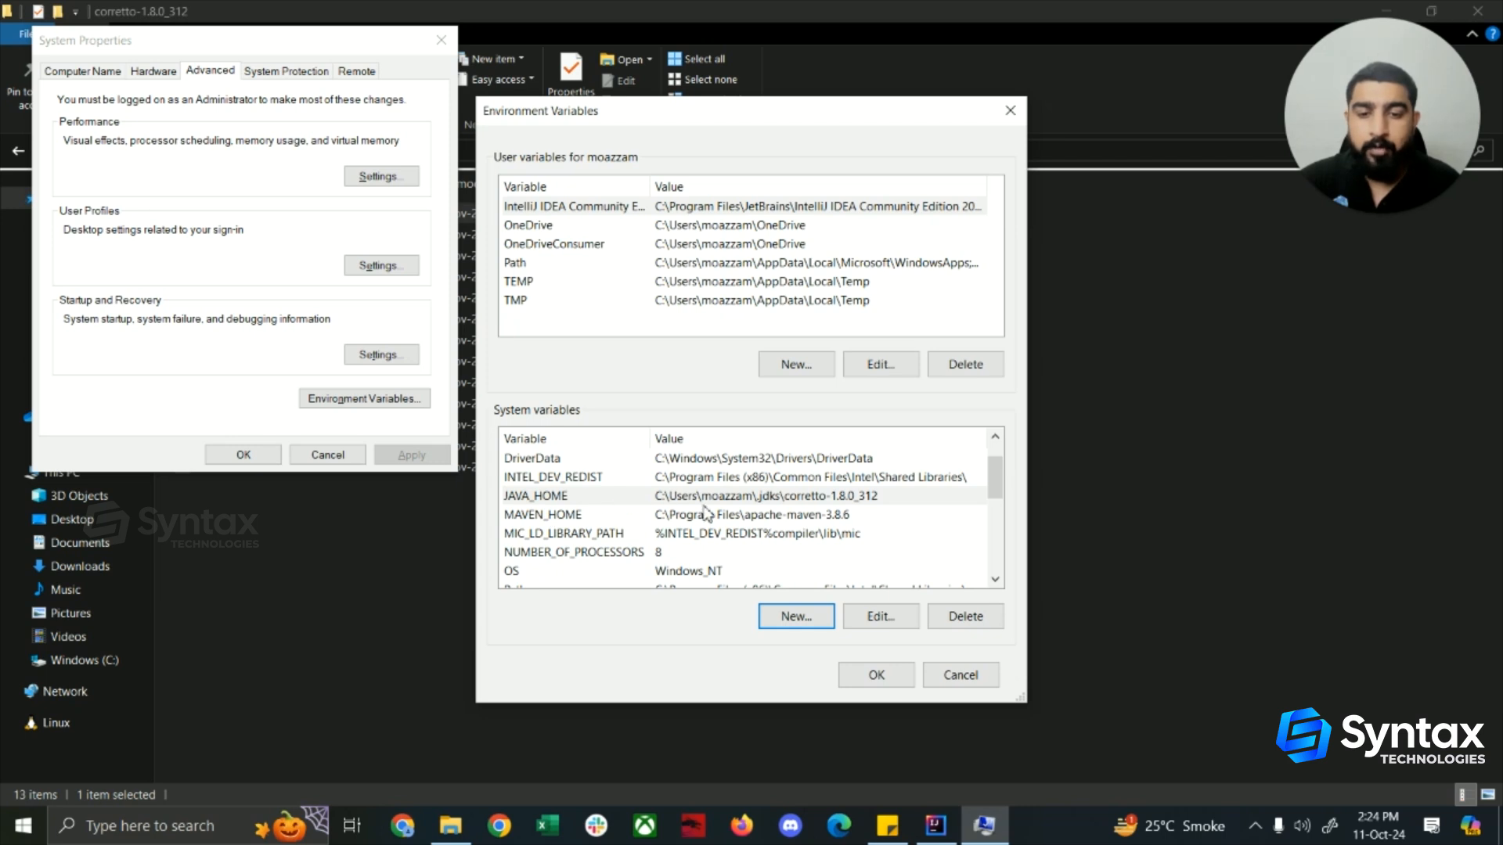
click(877, 675)
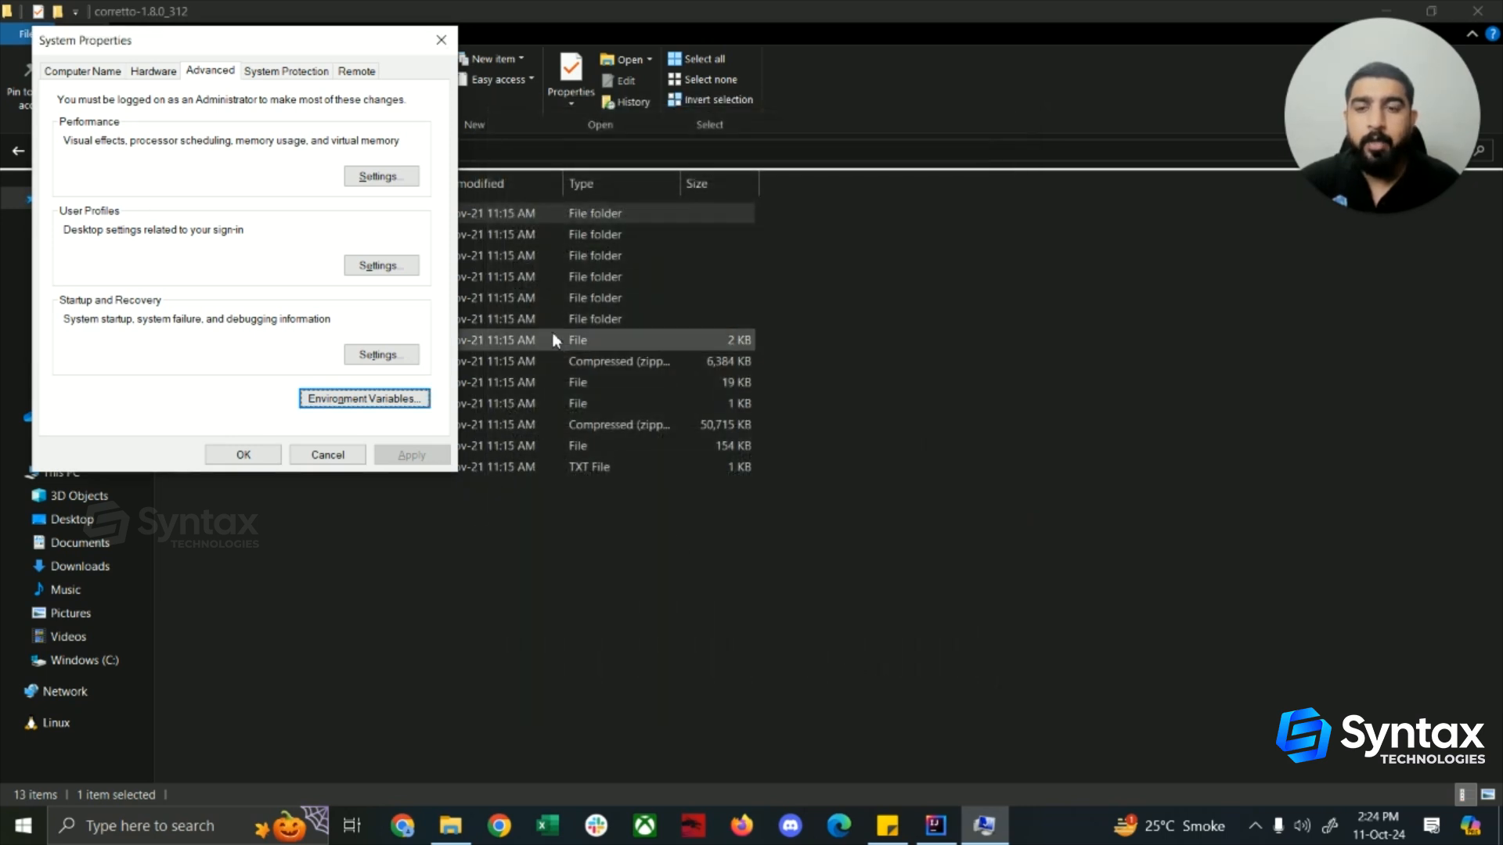
click(441, 43)
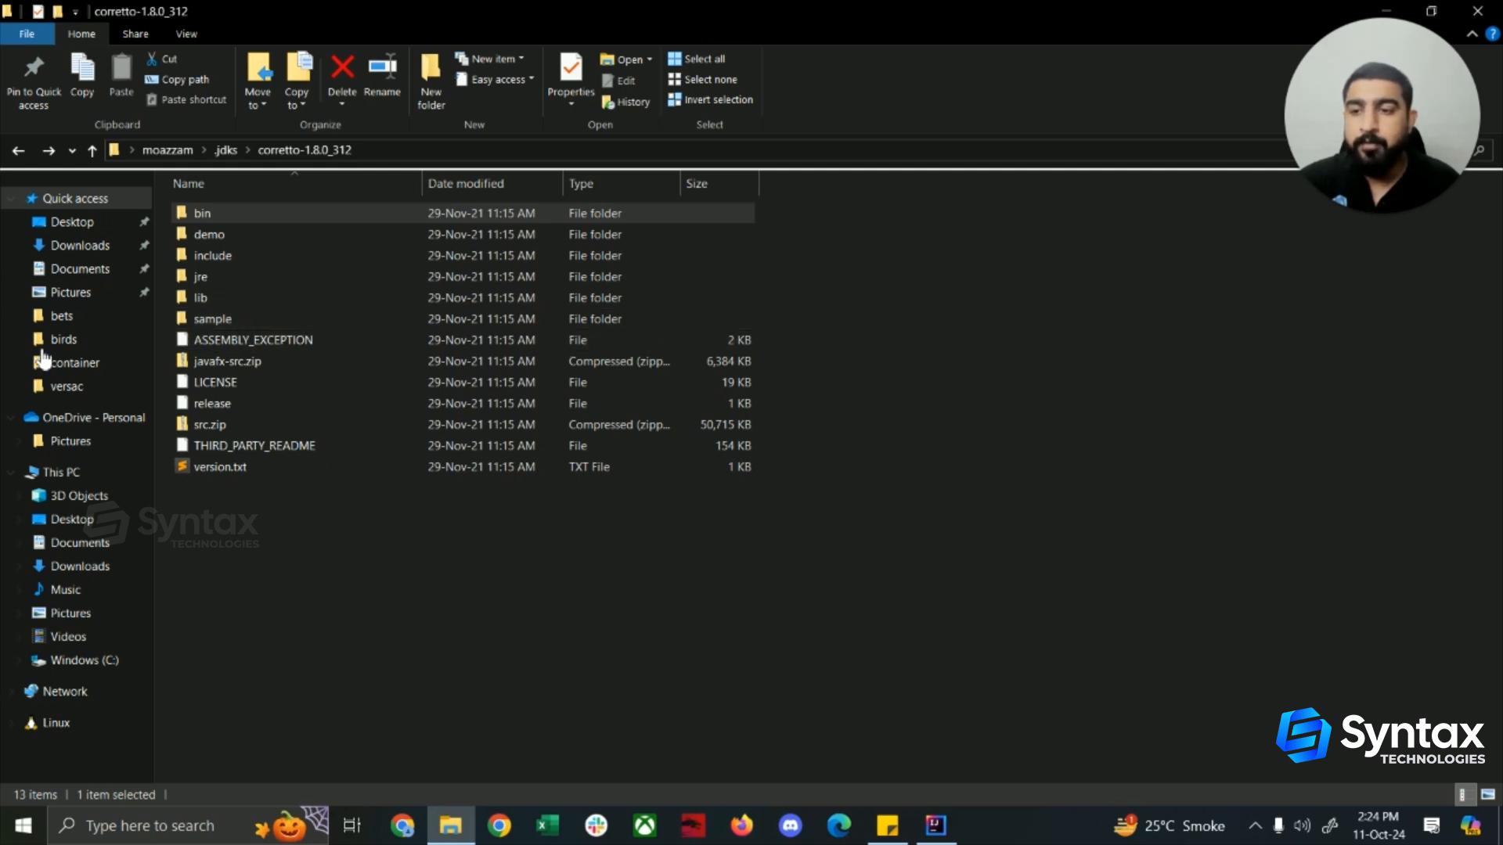
Step: Switch to the Chrome browser and search Google for "apache maven"
key(alt+Tab)
click(470, 337)
text(a)
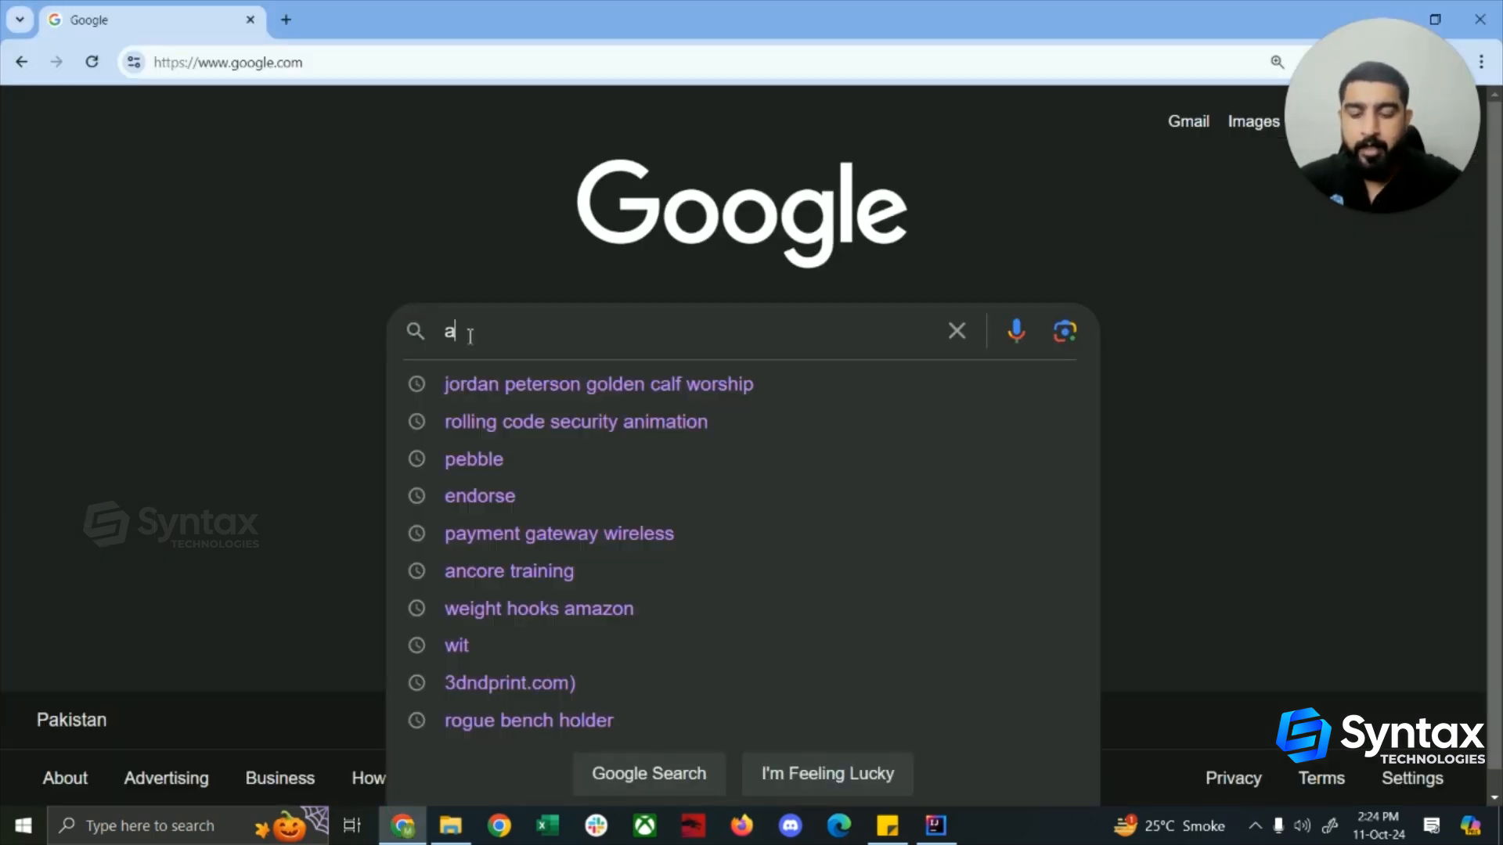
text(pache maven)
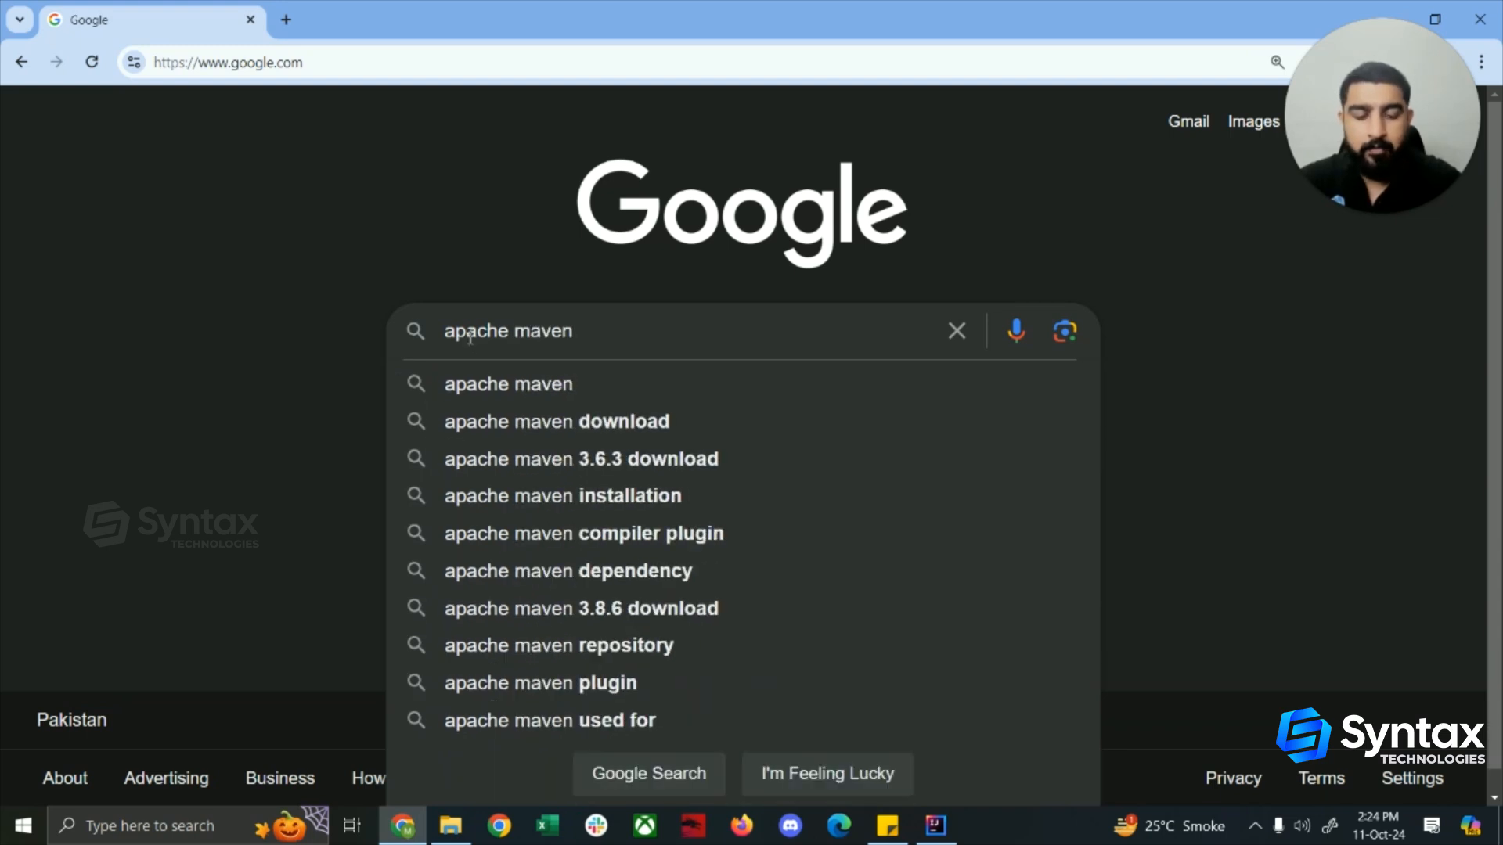
key(Return)
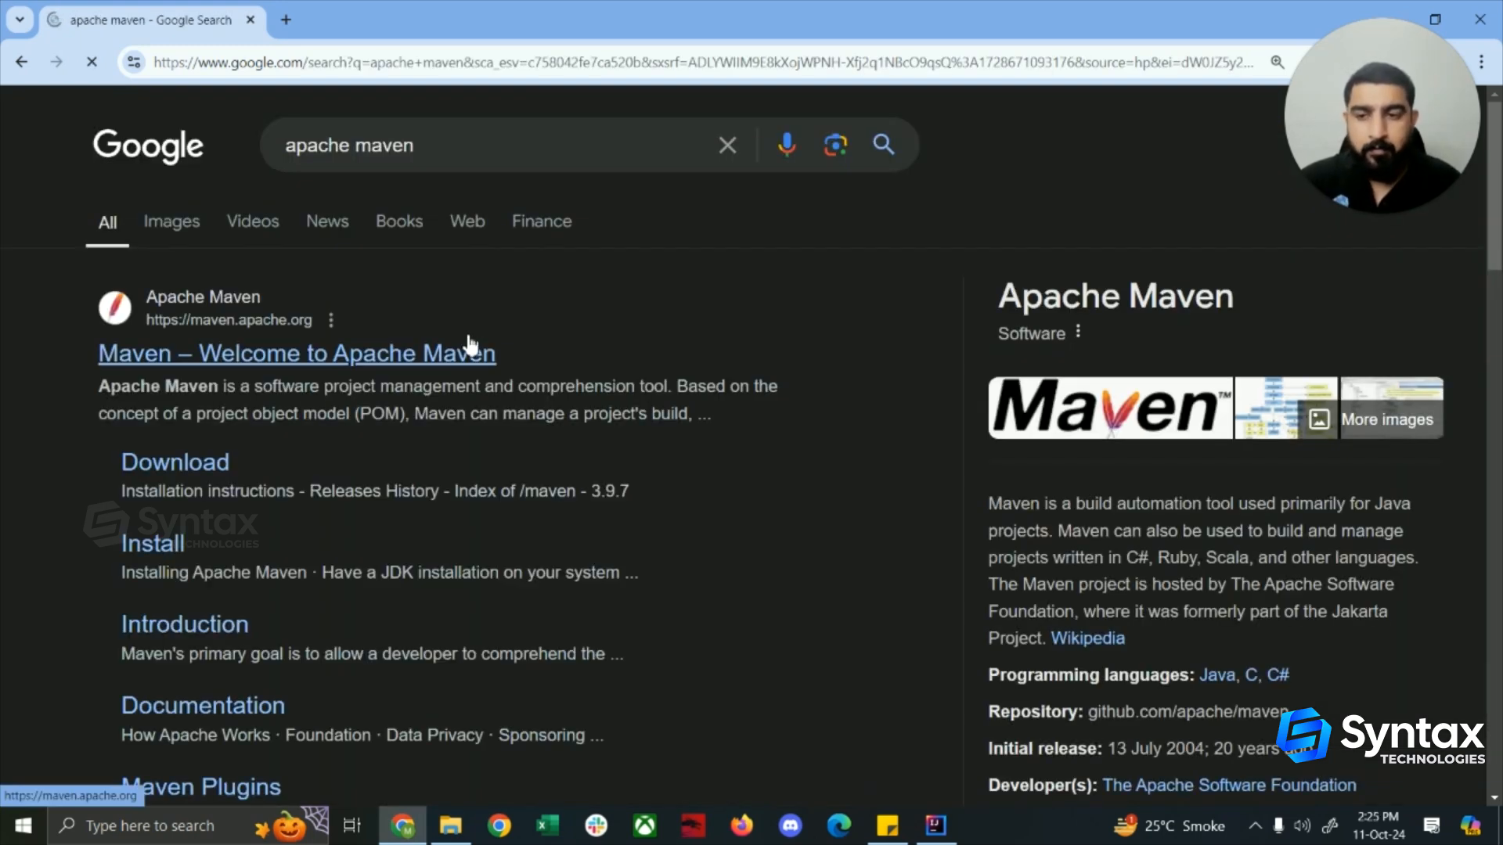
Step: Open the official Apache Maven website from the search results and look over its welcome page
click(548, 420)
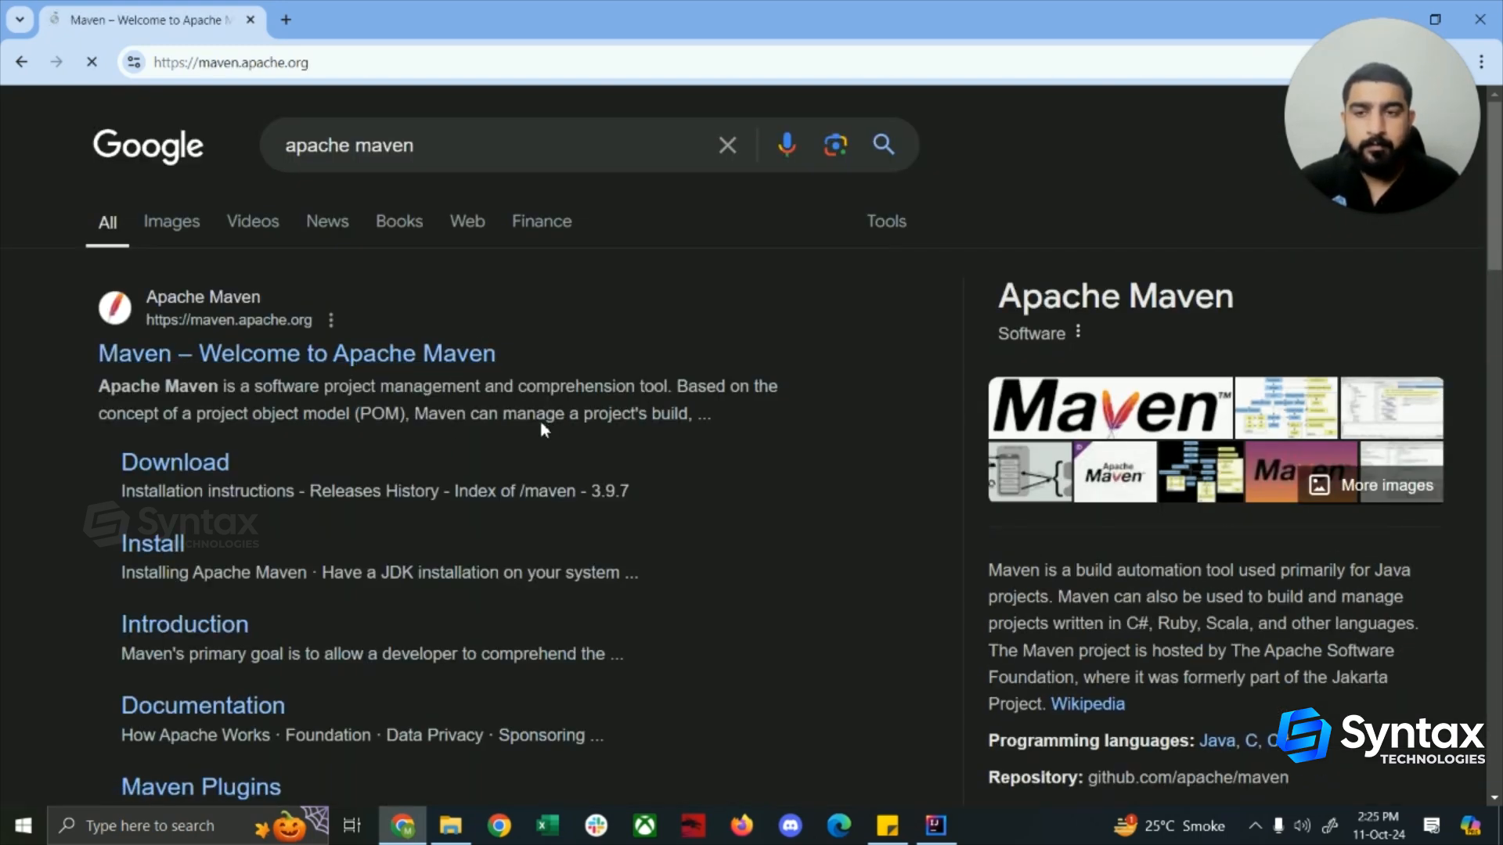
scroll(454, 462, down, 5)
scroll(453, 460, down, 5)
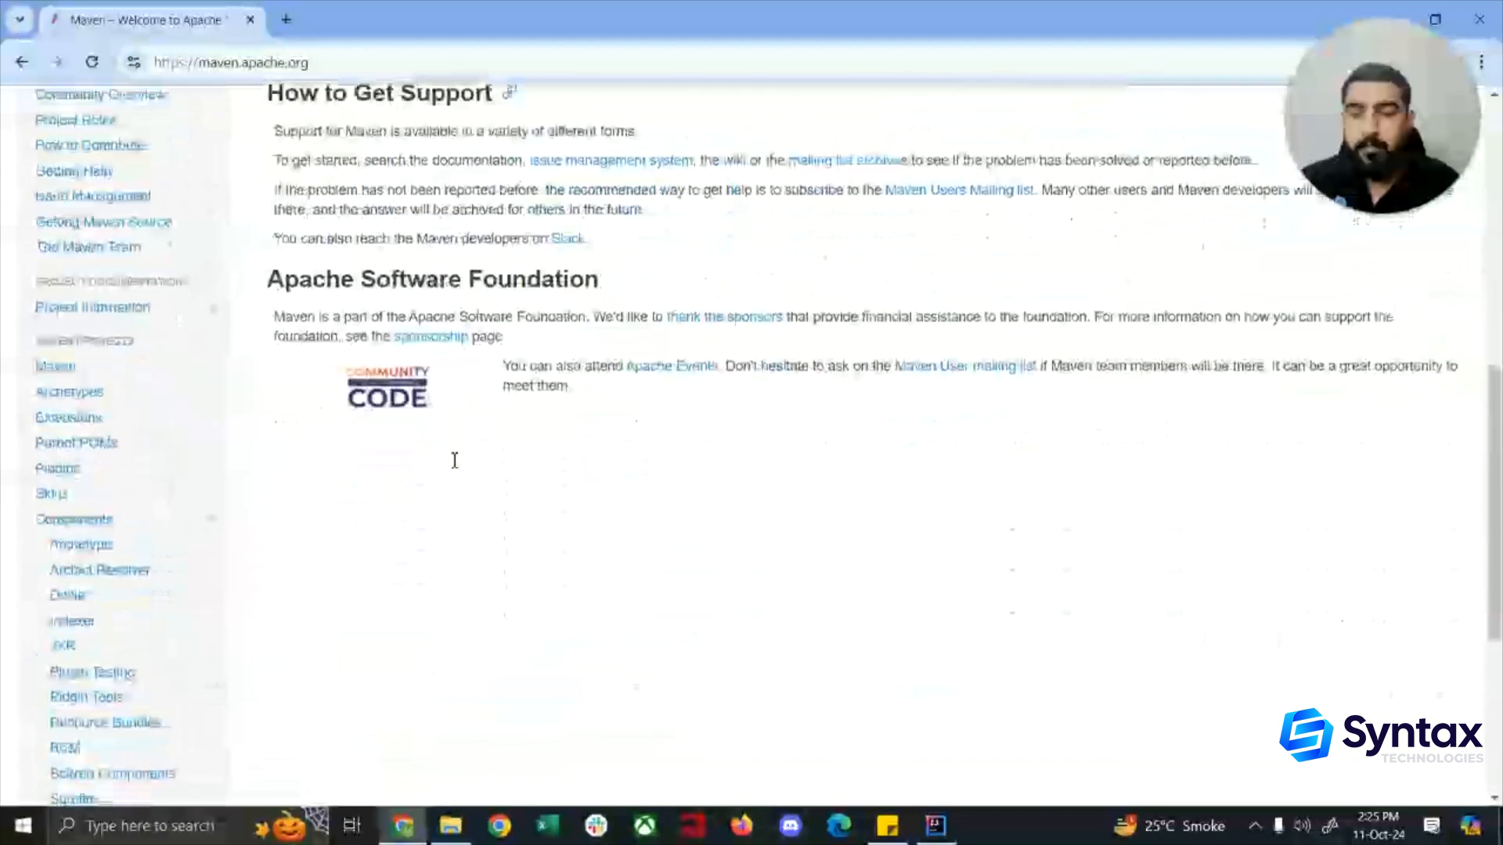
scroll(305, 407, up, 15)
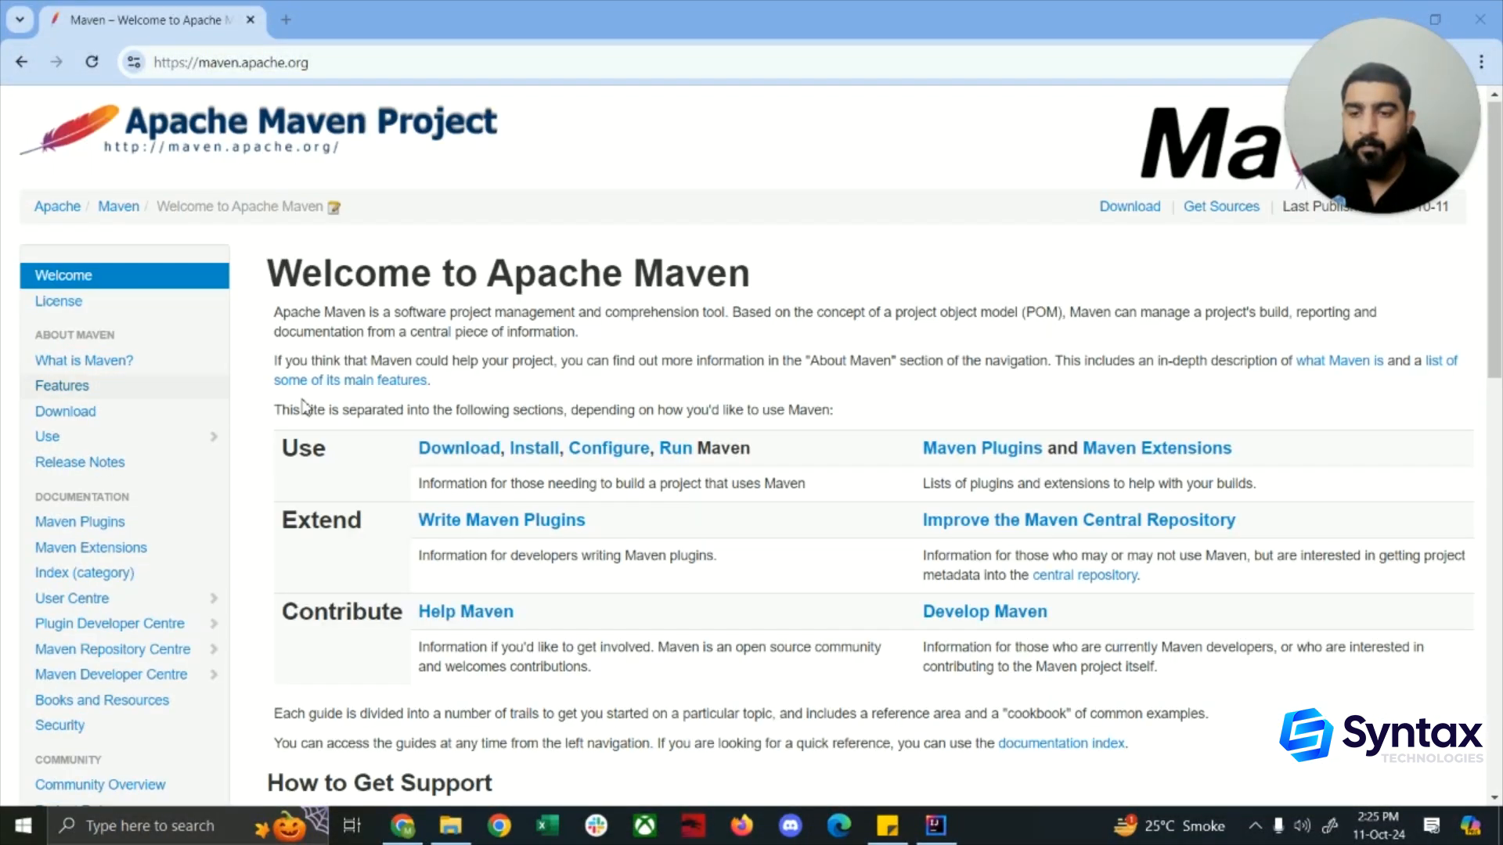
Step: Go to the Maven download page and download the binary zip archive apache-maven-3.9.9-bin.zip
click(458, 449)
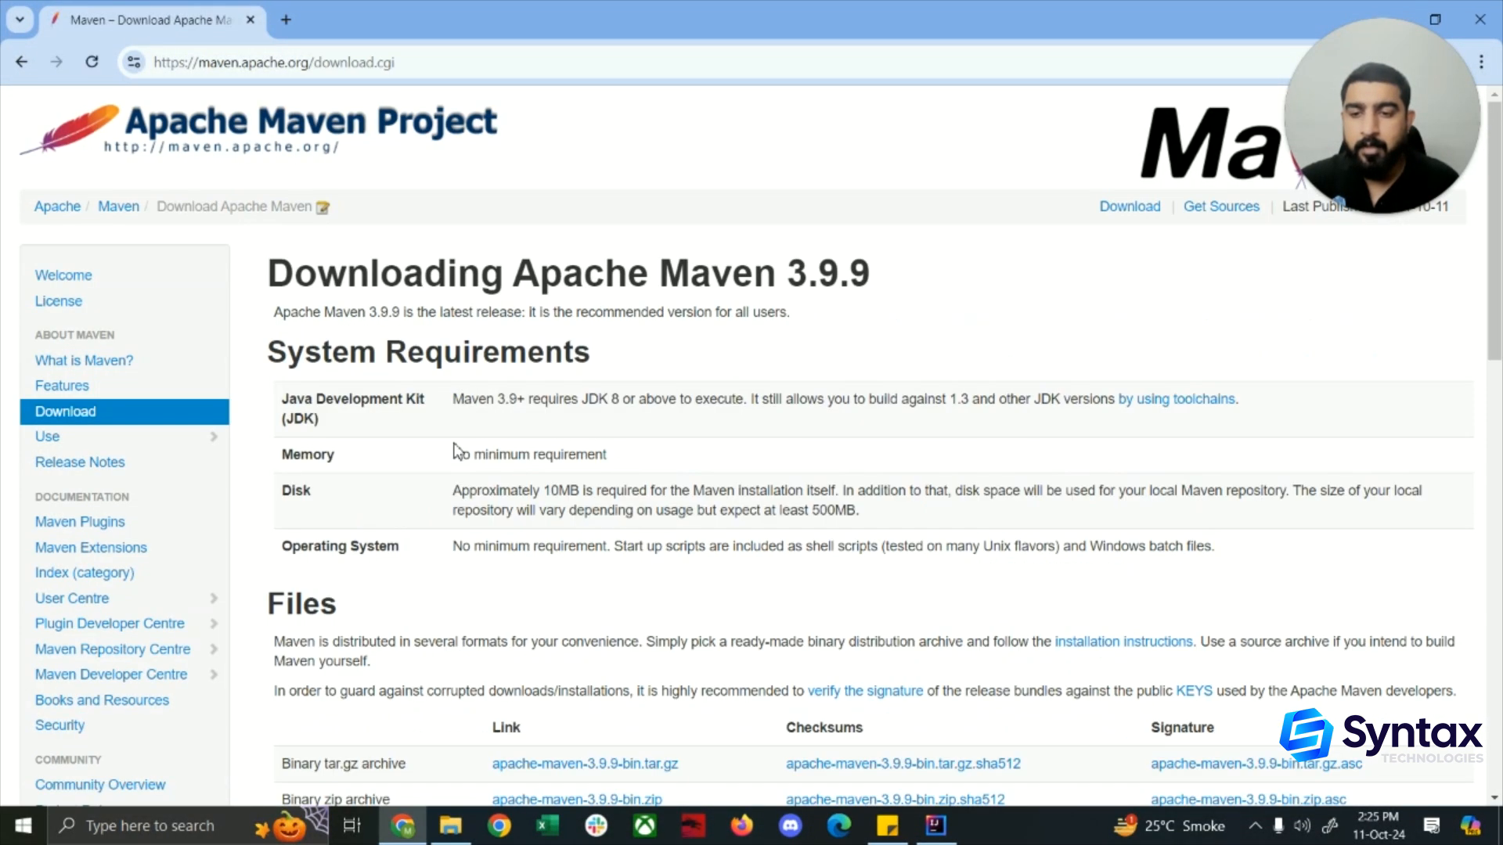
scroll(446, 453, down, 4)
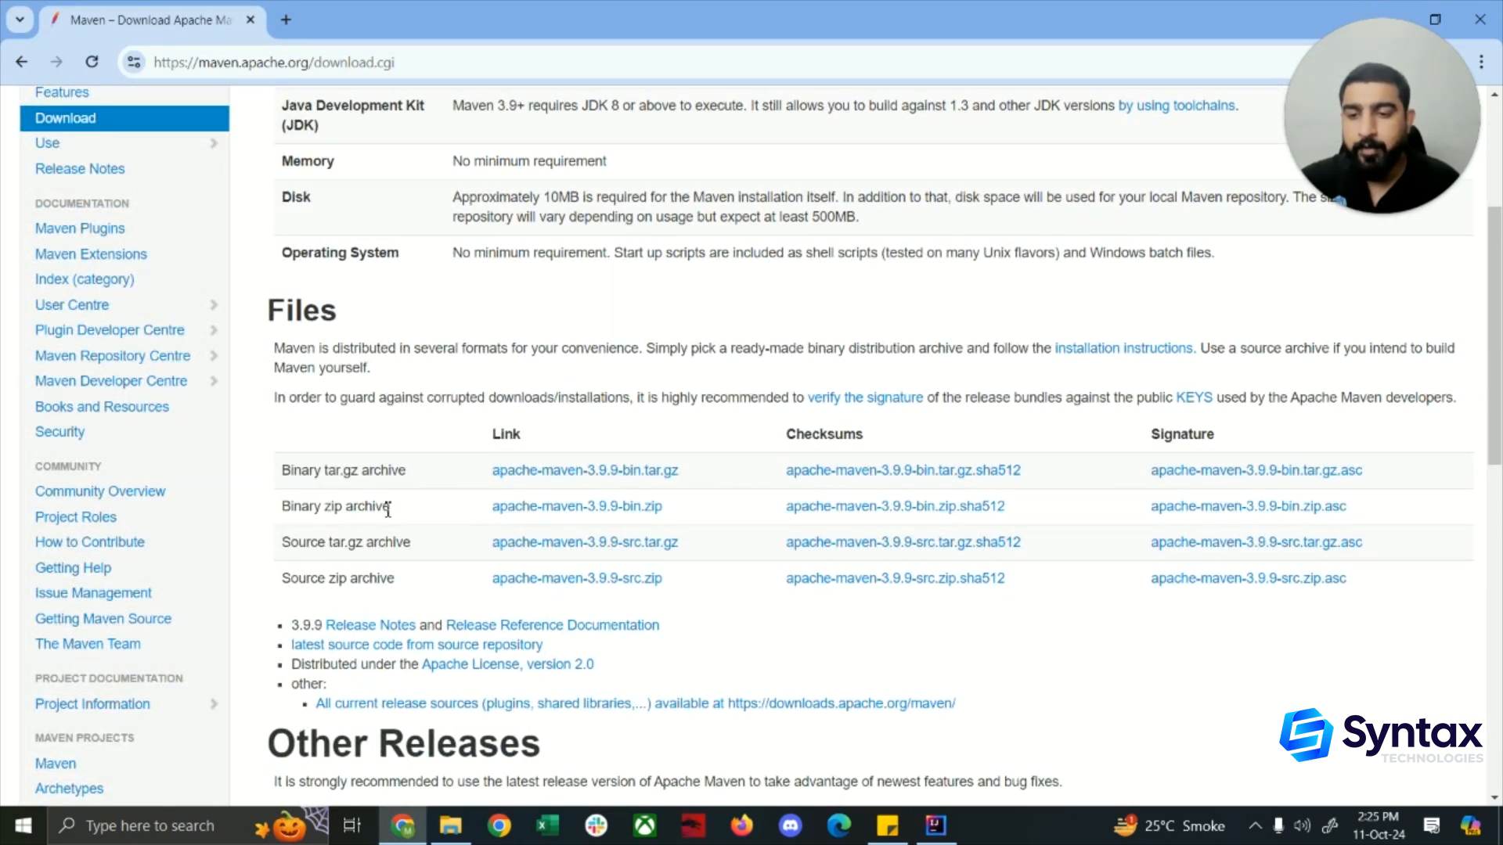
click(573, 510)
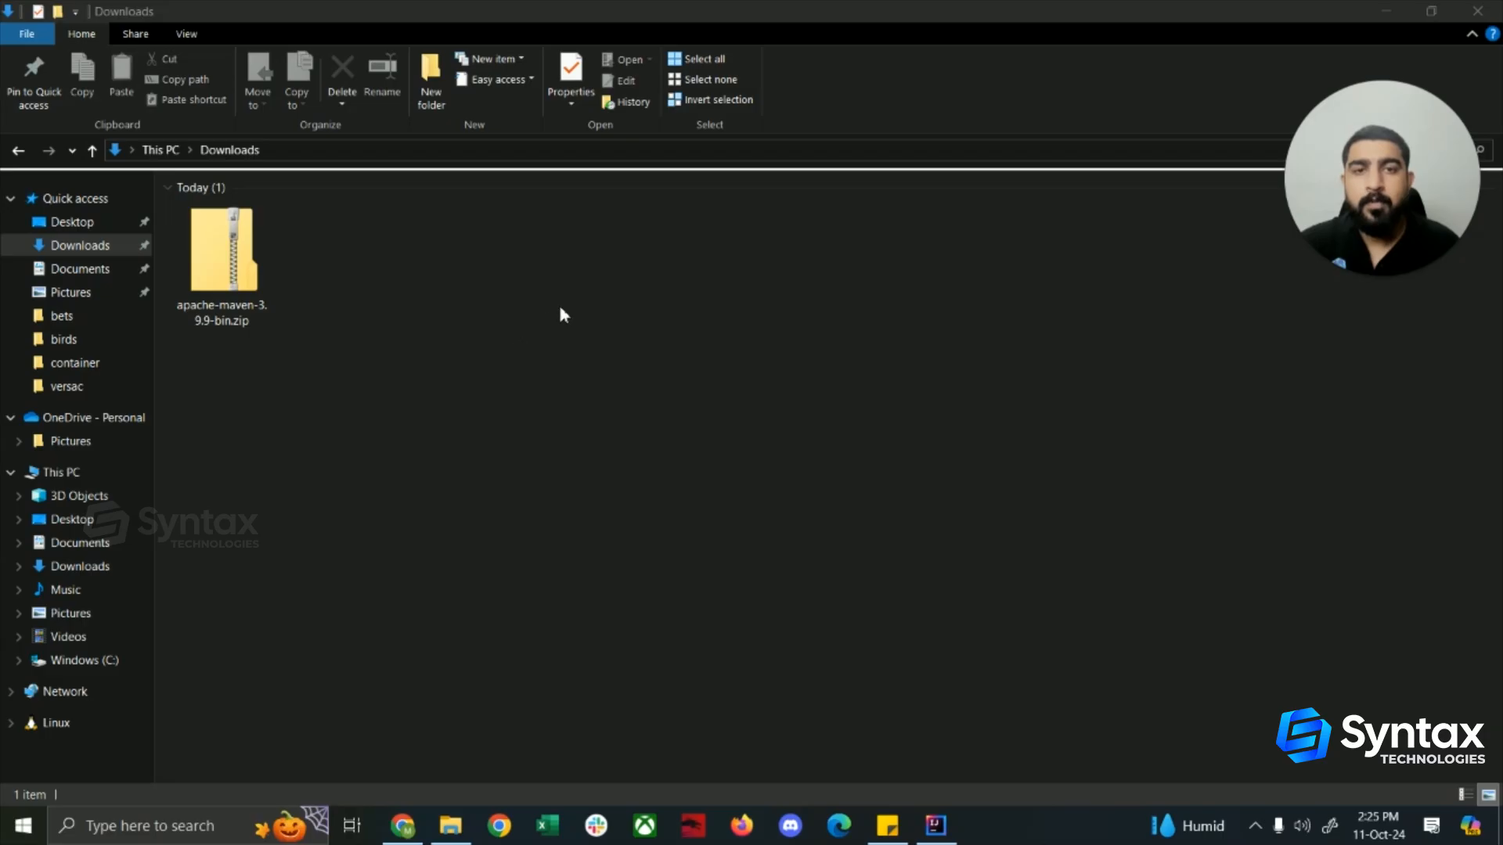
Step: Move apache-maven-3.9.9-bin.zip from Downloads to C:\Program Files, granting administrator permission for the move
click(223, 273)
right_click(223, 266)
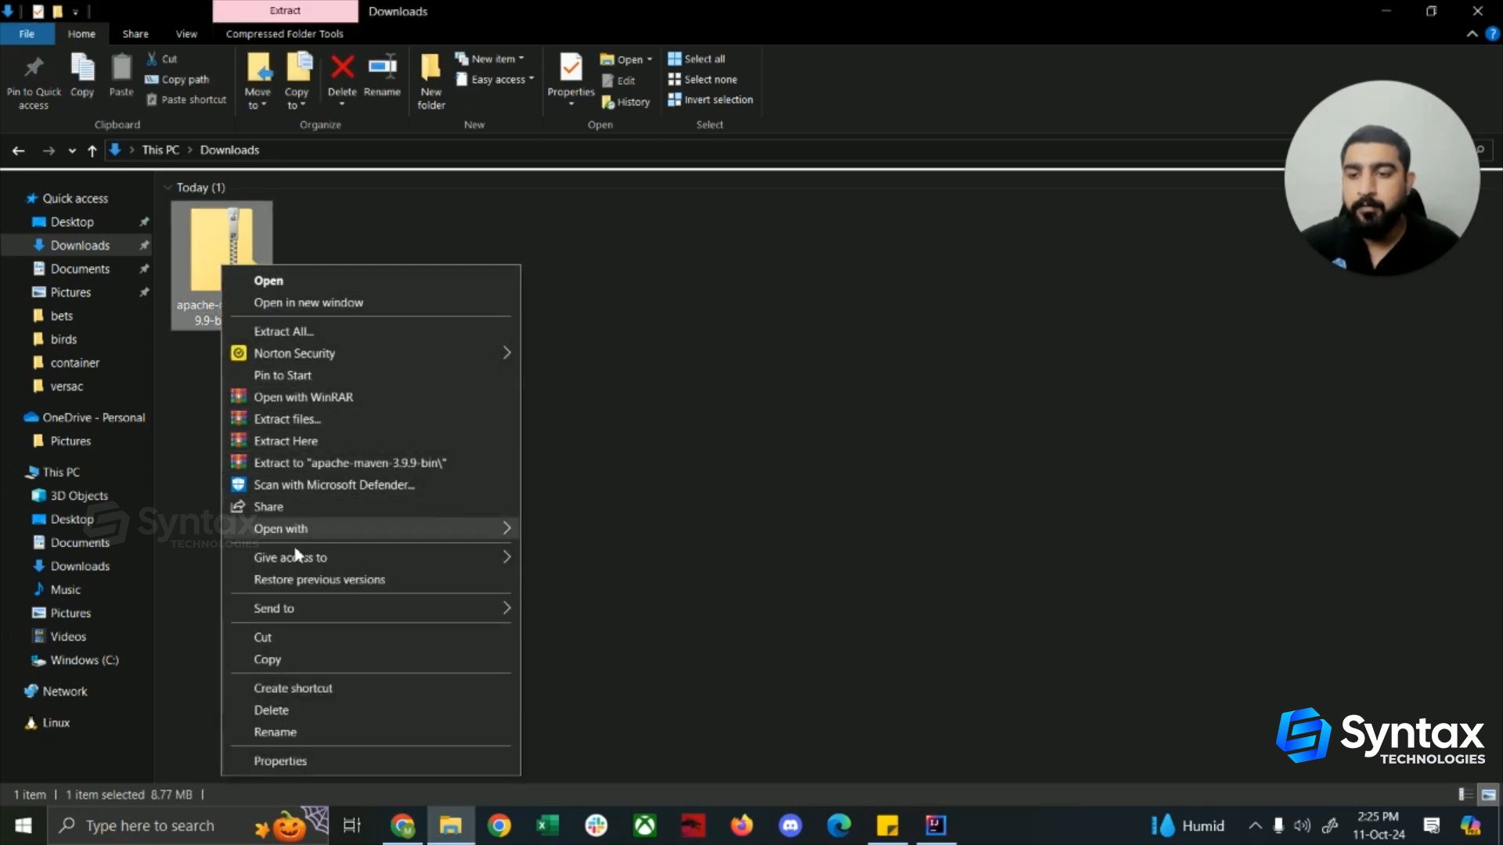
click(291, 638)
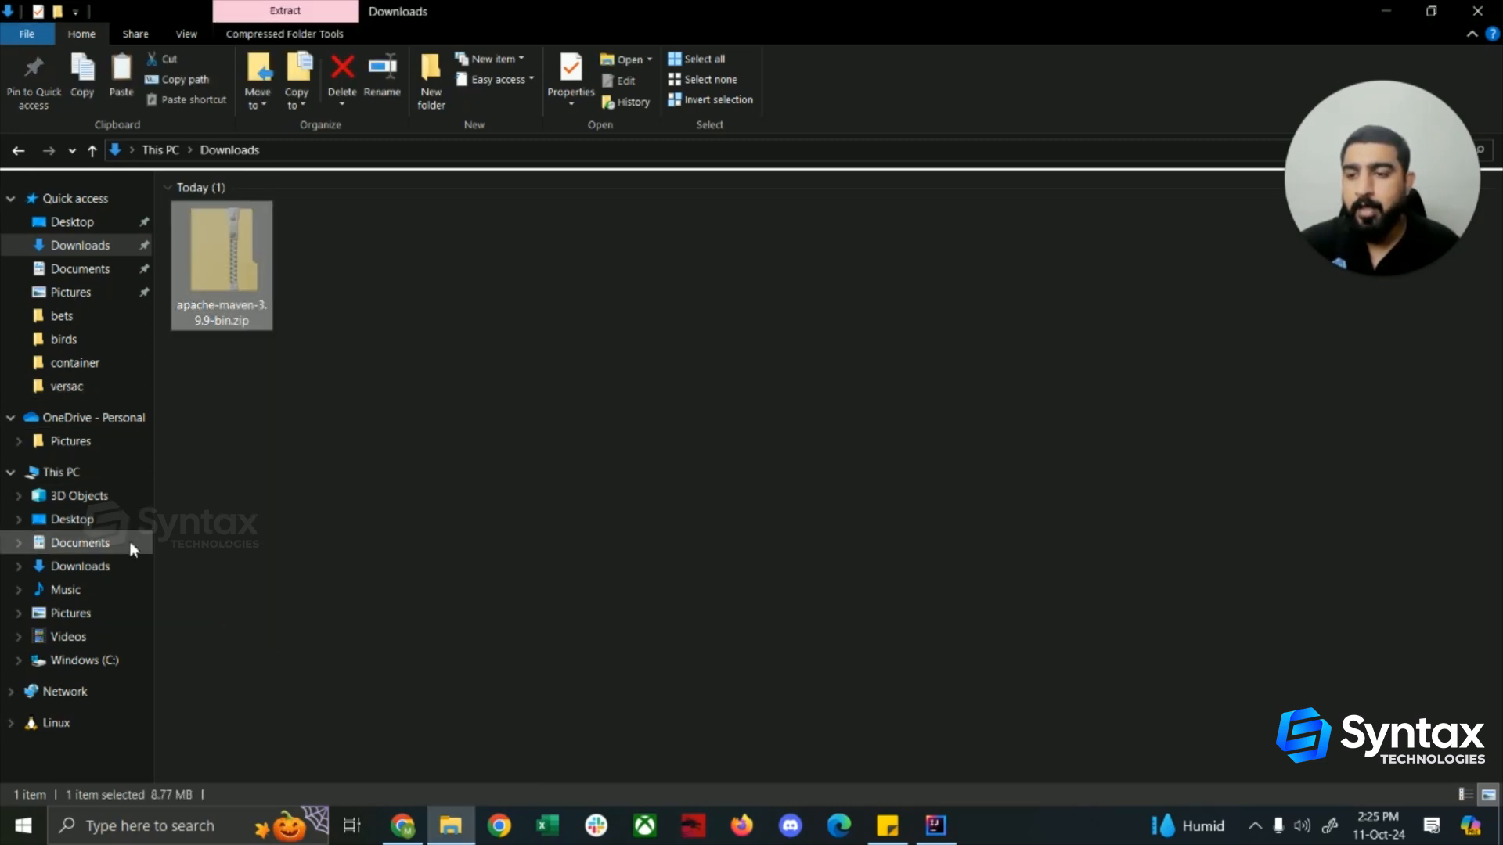
click(106, 662)
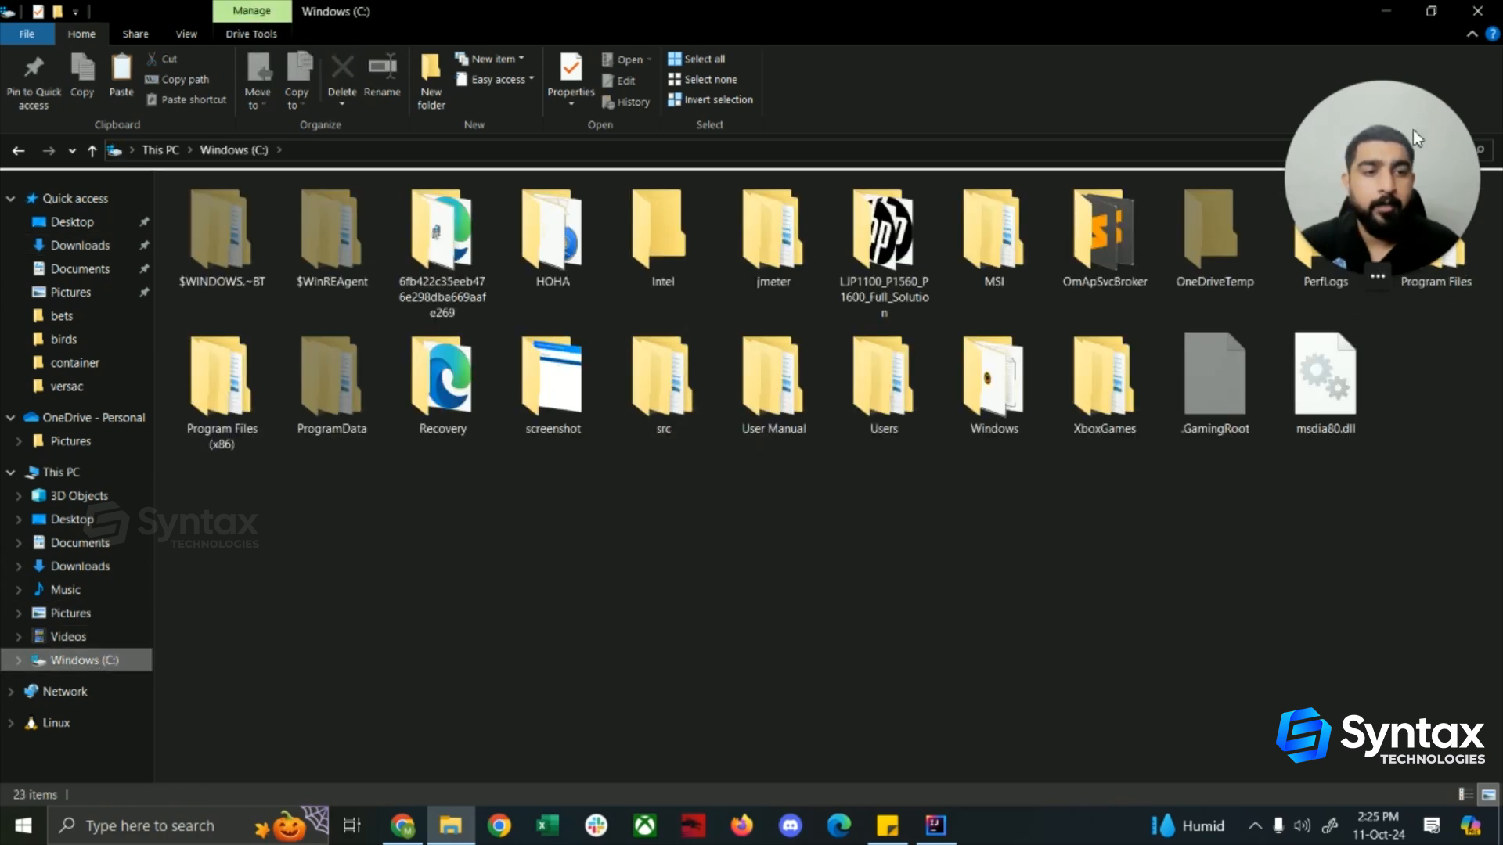
drag(1414, 132, 1500, 675)
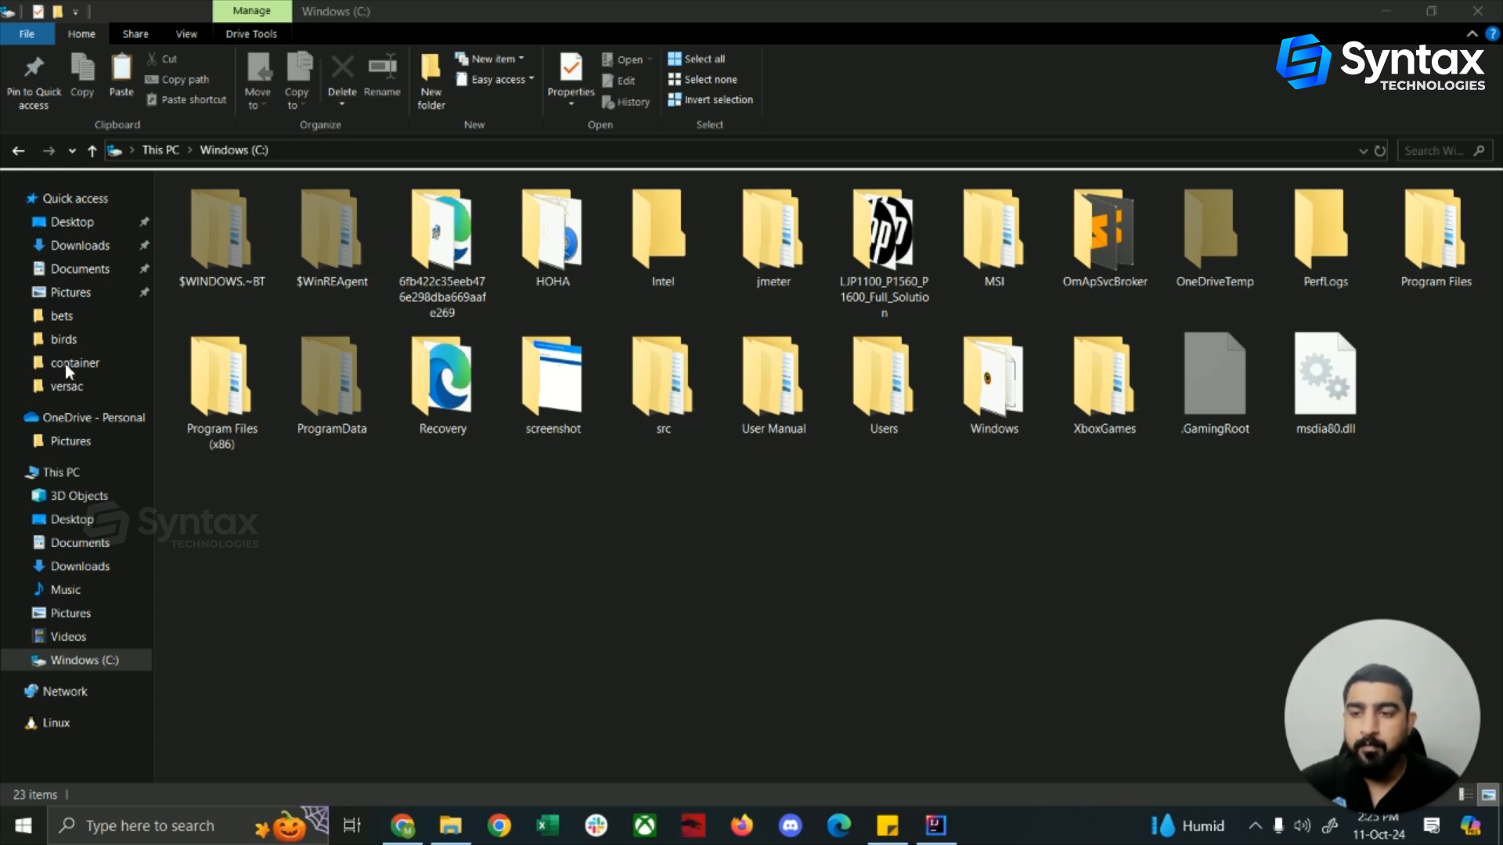
drag(1445, 676, 1445, 513)
double_click(1436, 239)
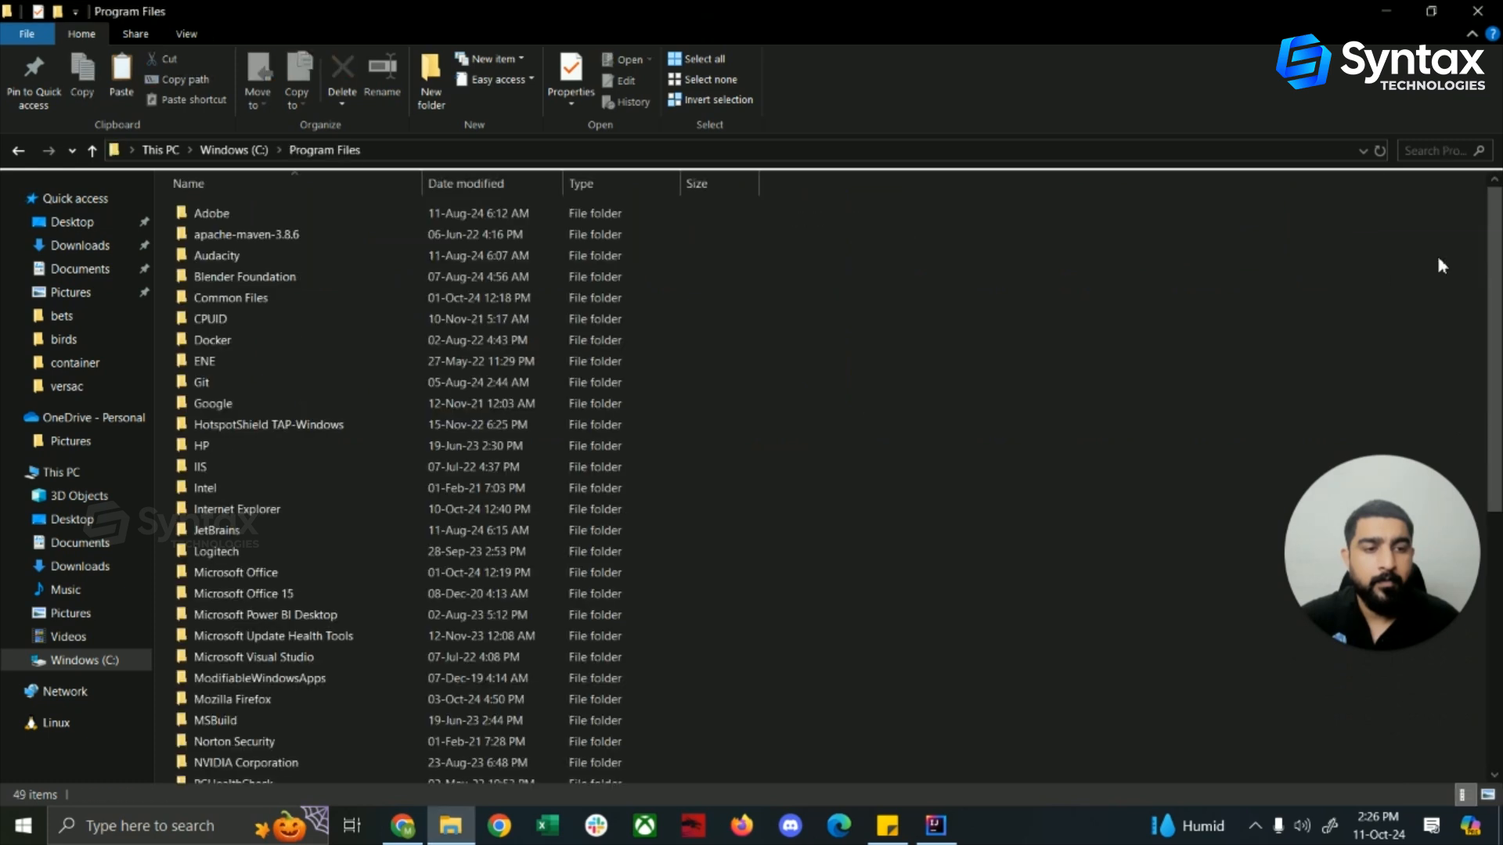
right_click(785, 283)
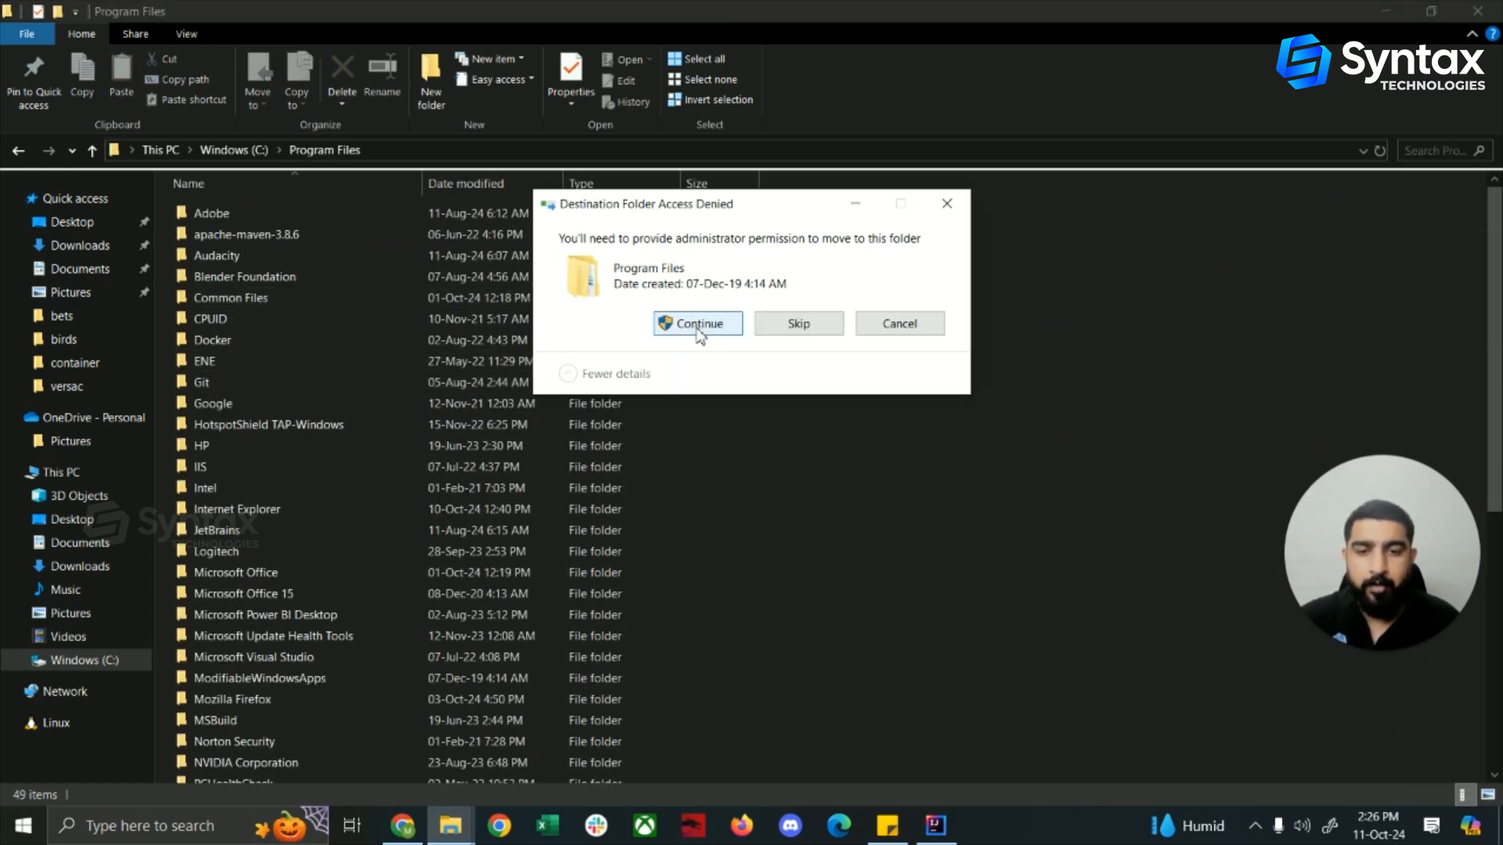
click(708, 327)
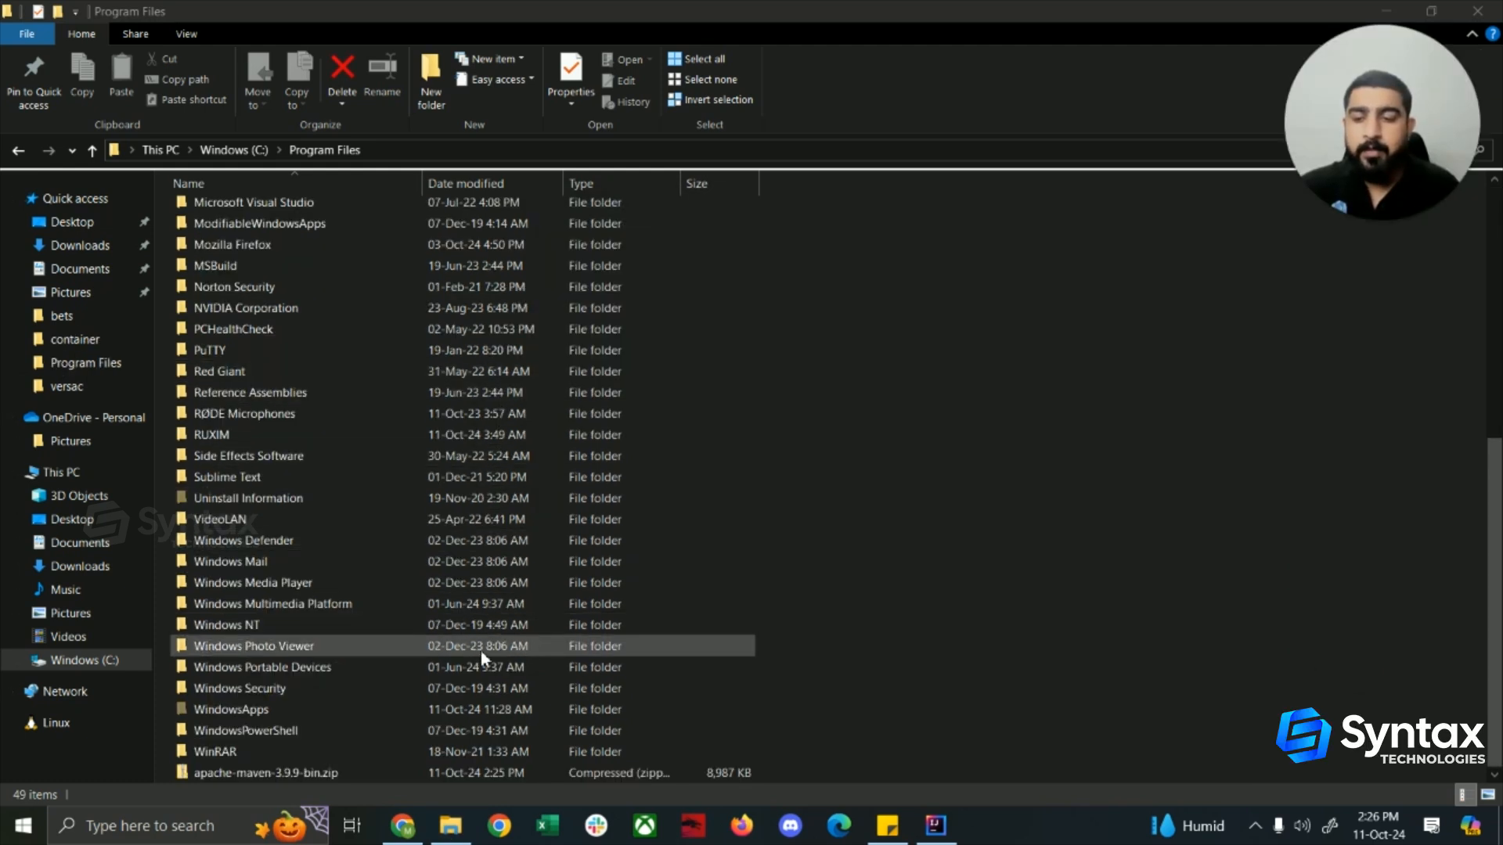
Step: Extract apache-maven-3.9.9-bin.zip directly into Program Files and locate the extracted folder
right_click(295, 774)
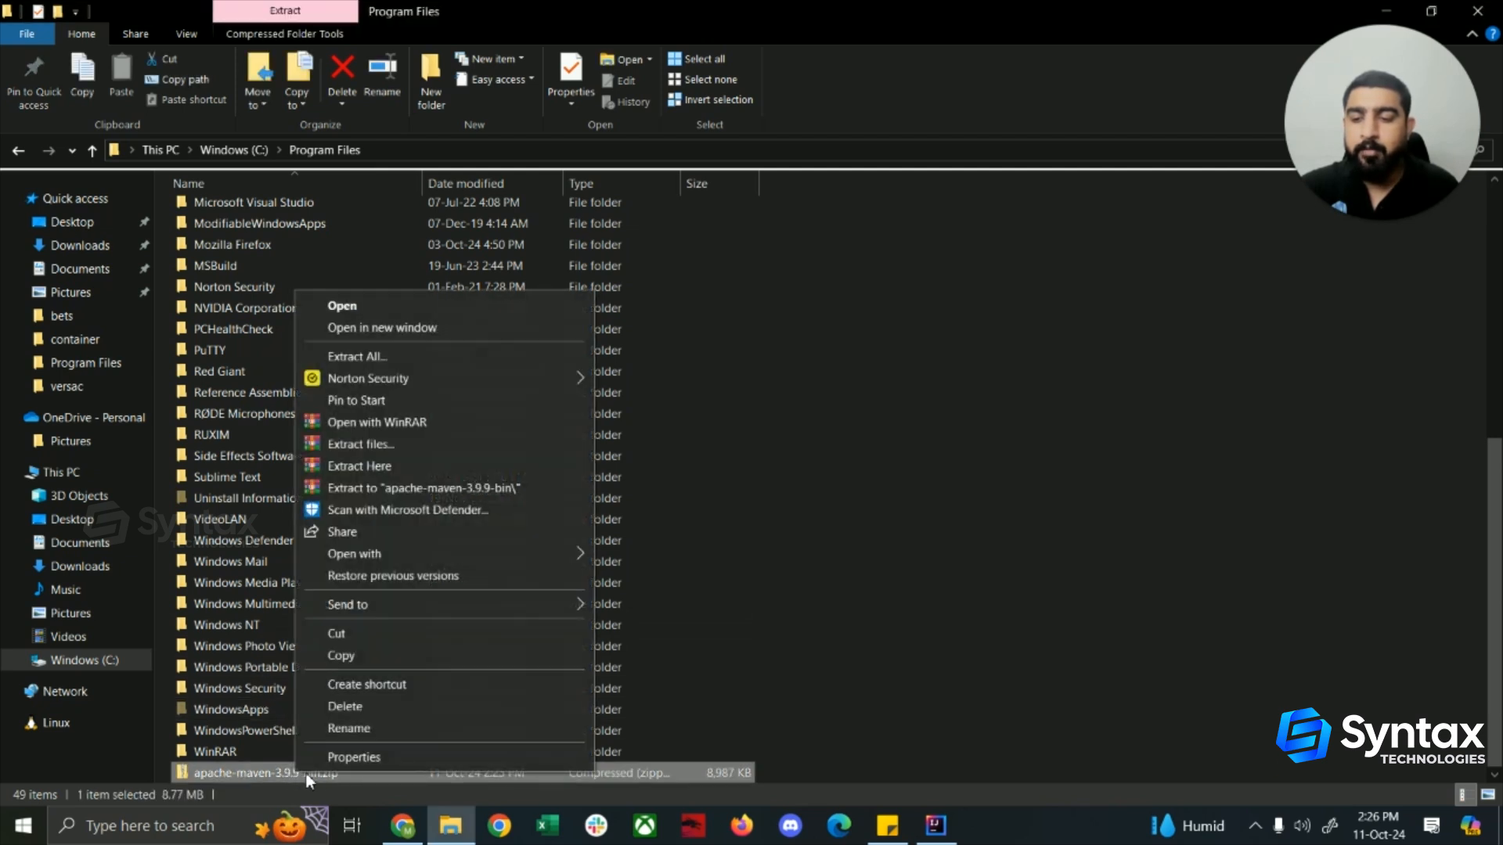
click(394, 466)
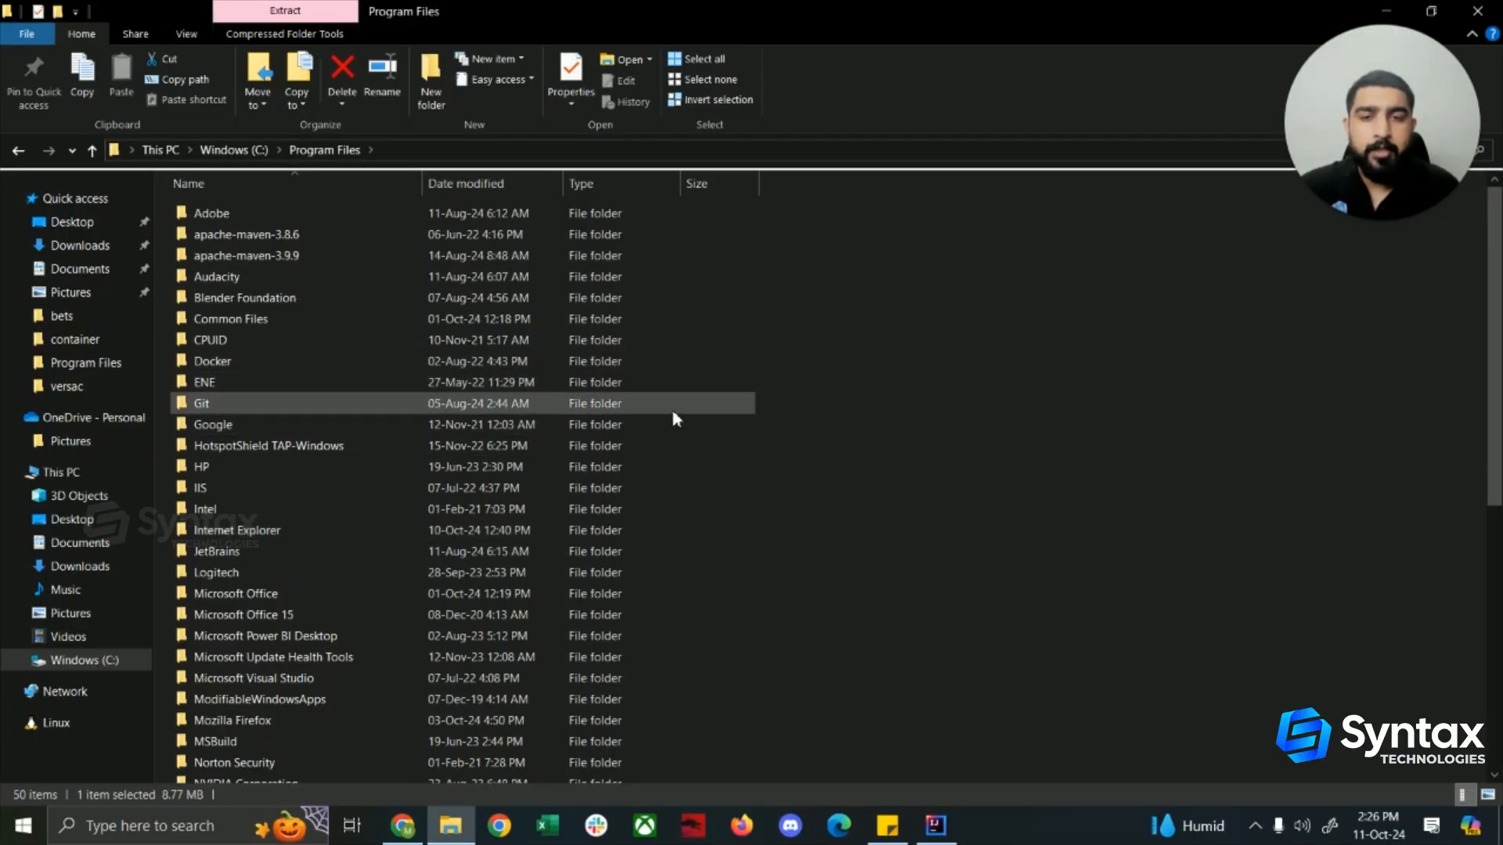
scroll(686, 415, down, 7)
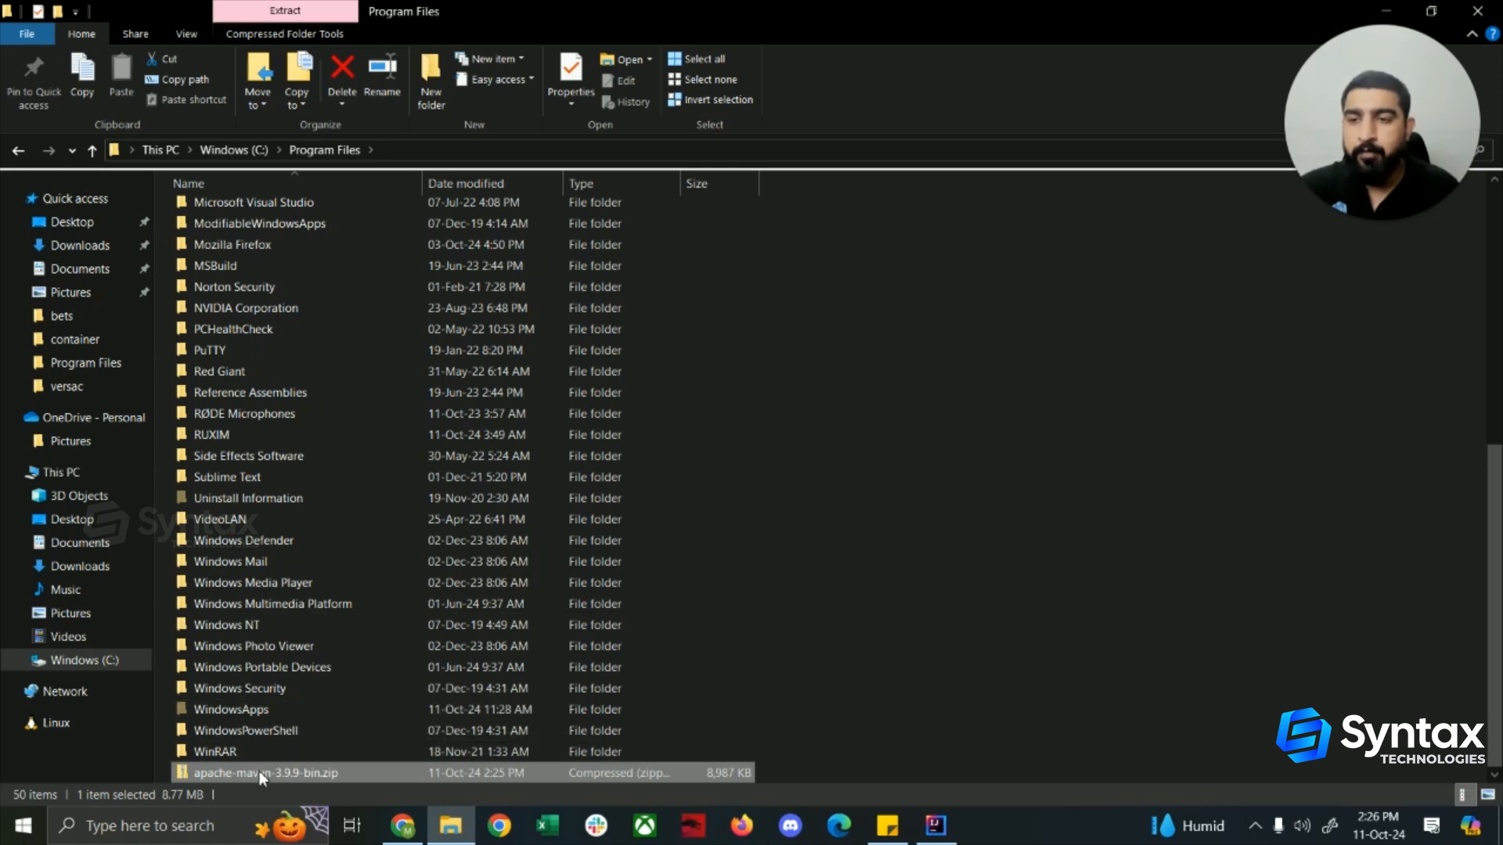
scroll(260, 750, up, 7)
scroll(259, 708, up, 1)
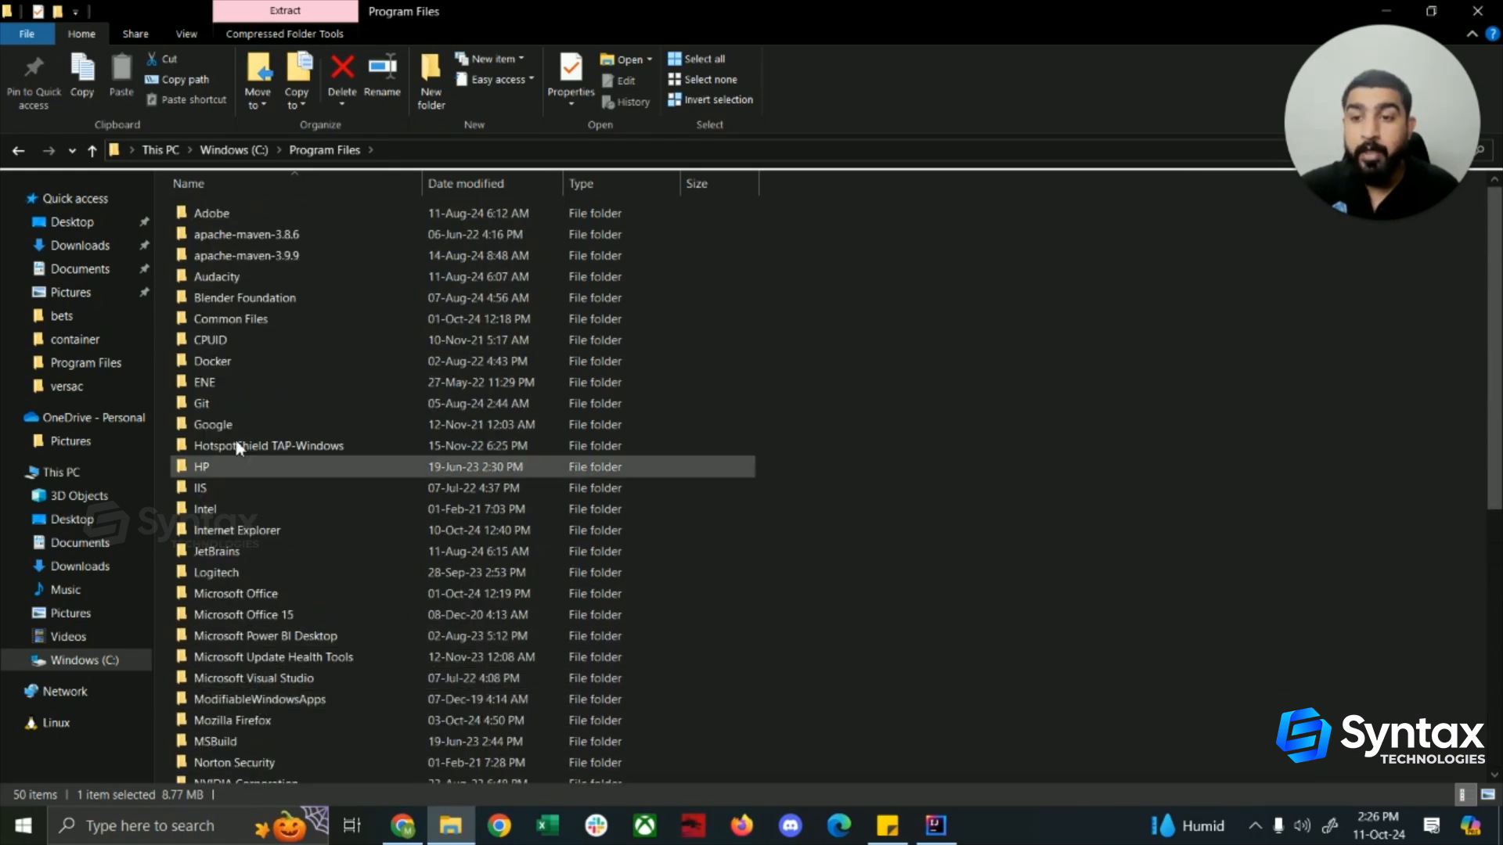
Step: Open the bin folder inside apache-maven-3.9.9 and copy its full path
click(210, 258)
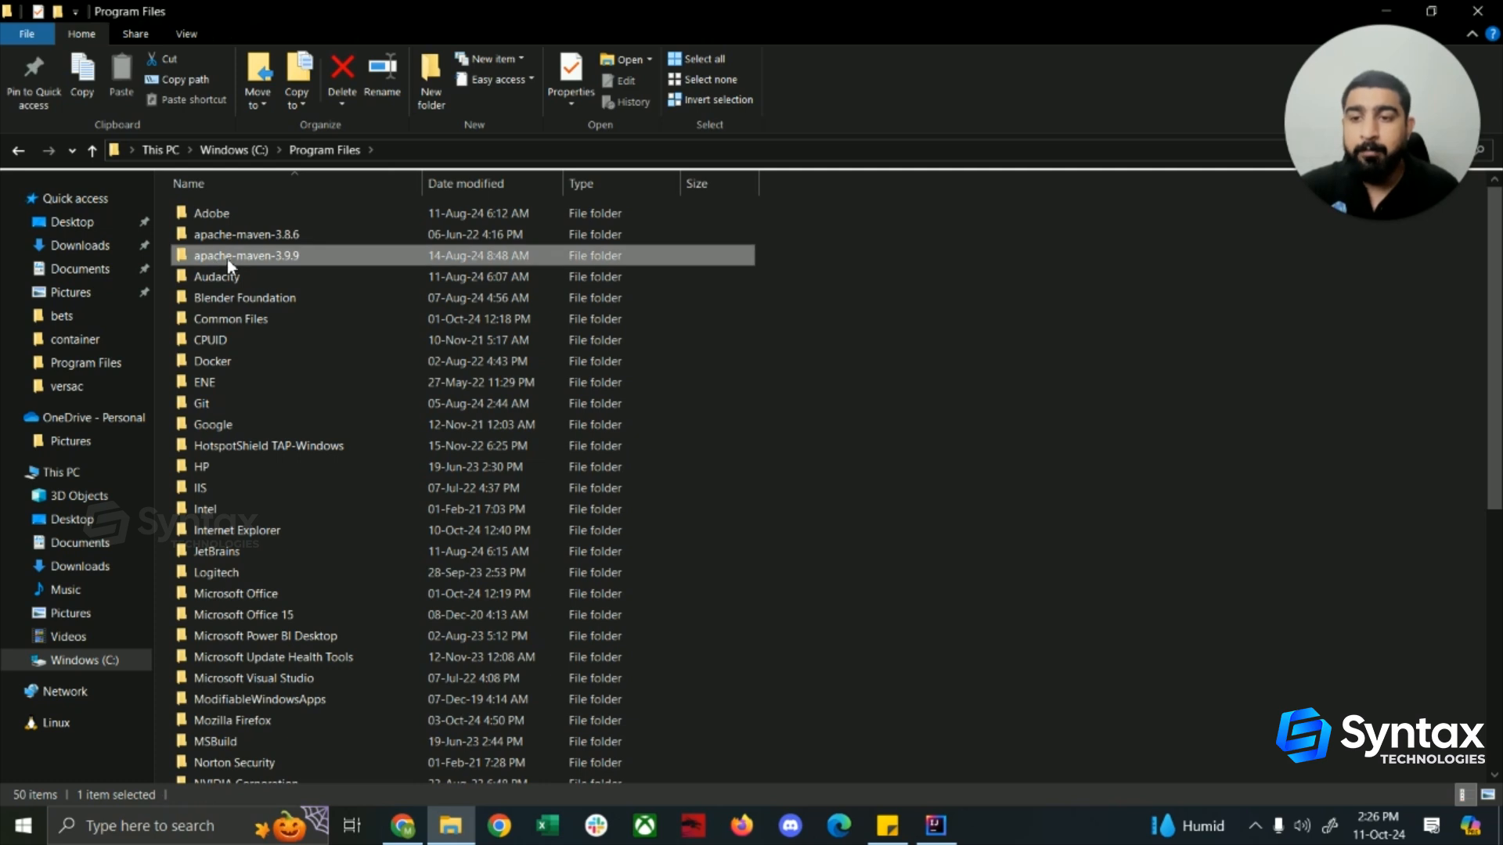
double_click(307, 257)
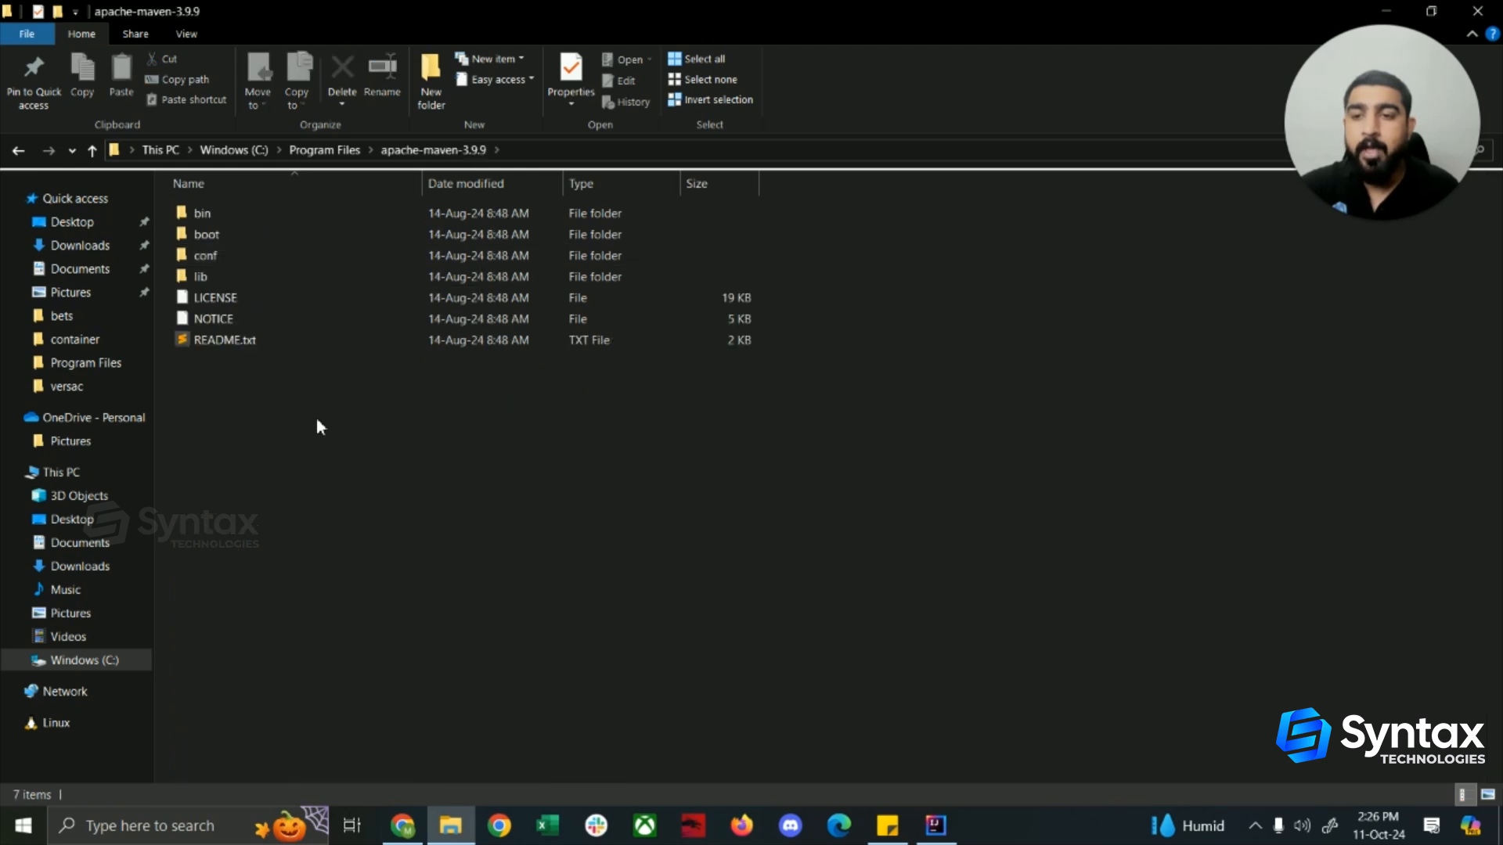
double_click(205, 213)
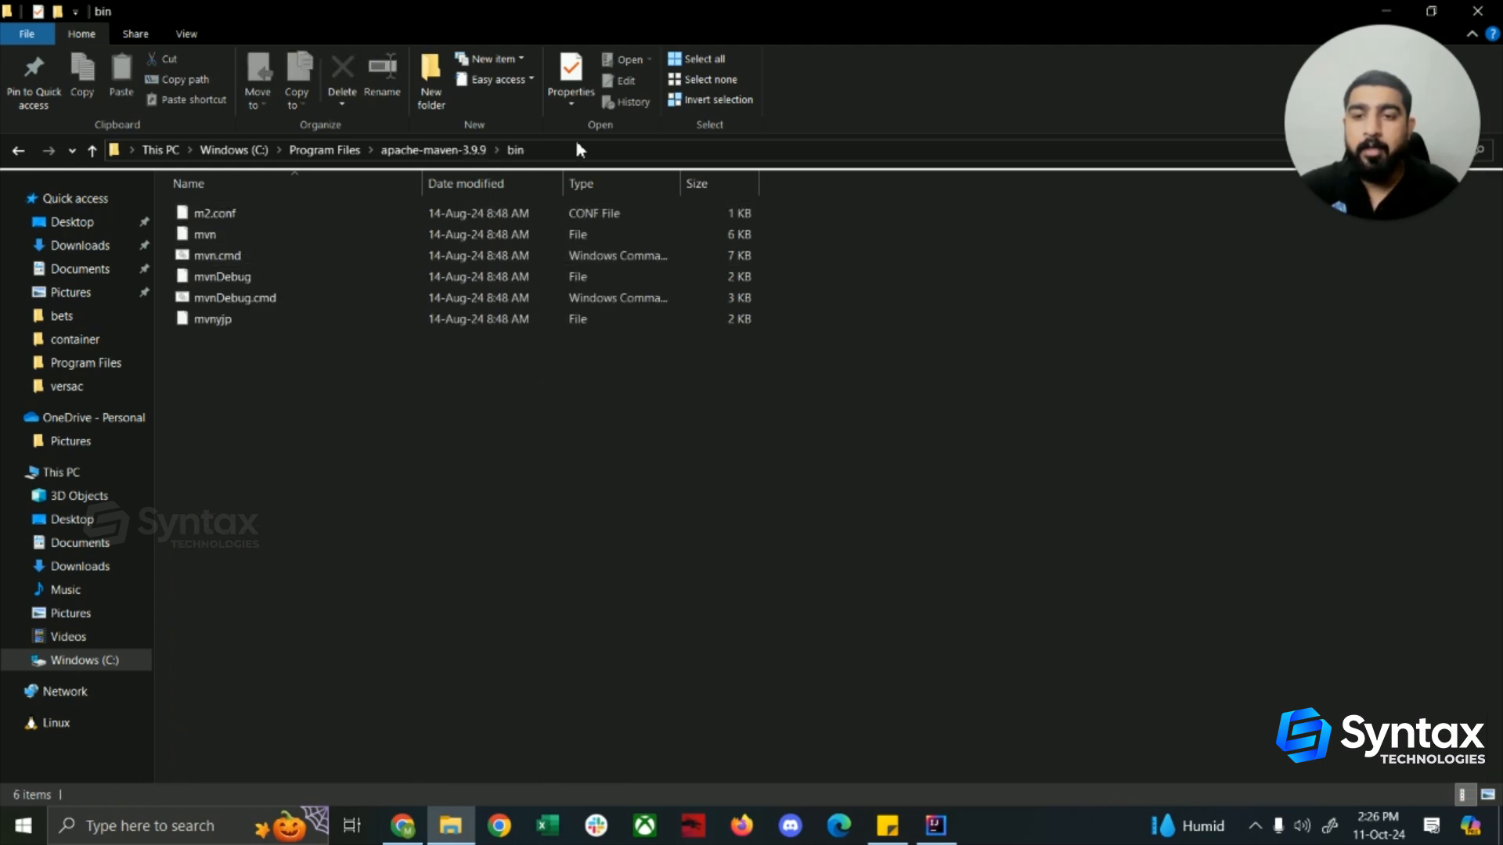
click(536, 149)
right_click(314, 153)
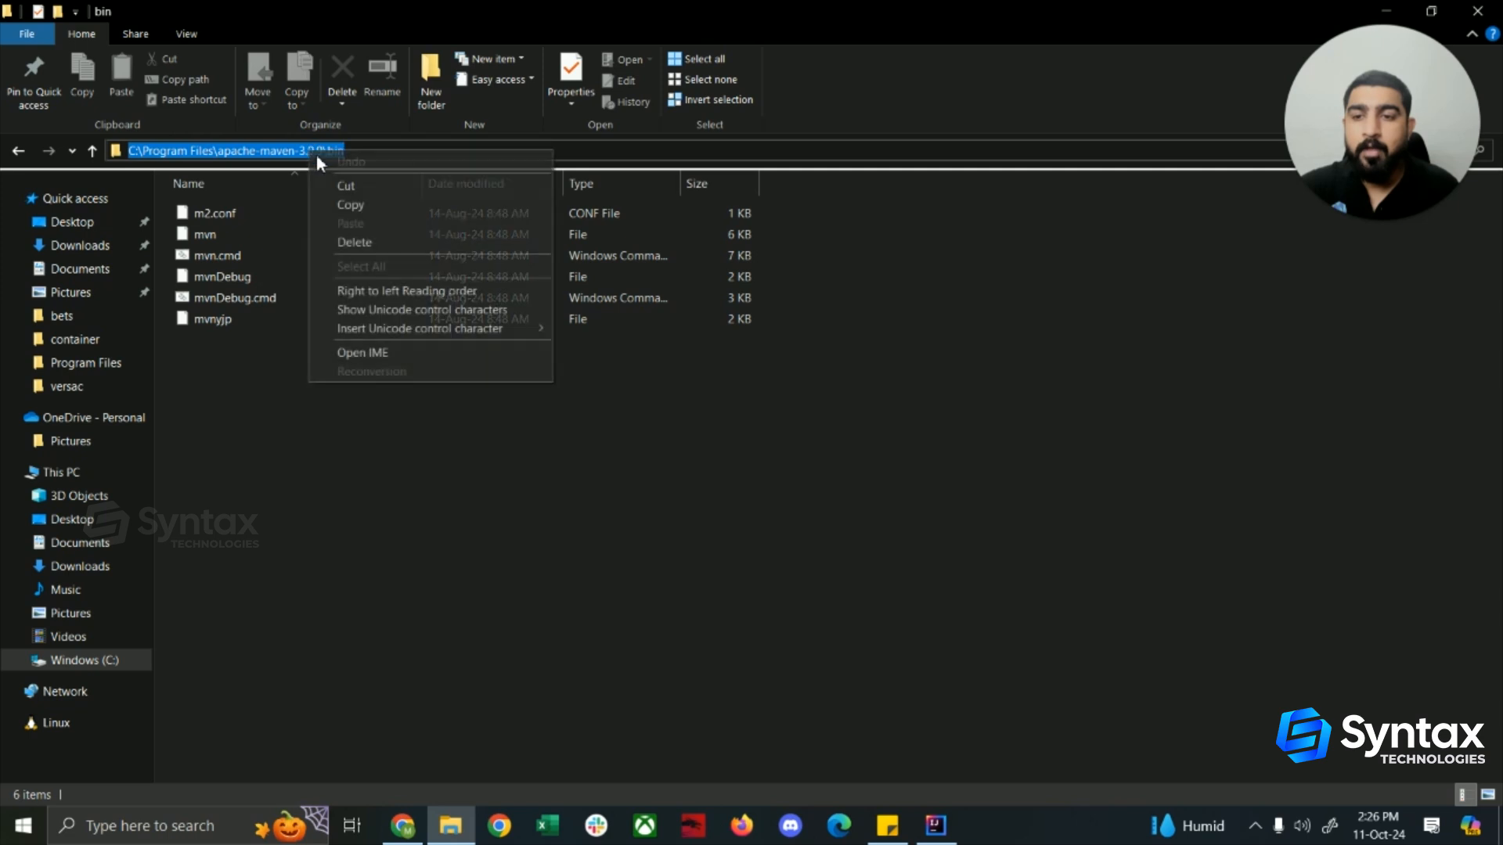
click(382, 205)
Step: Find the system environment variables settings through Windows search, open Environment Variables and go through the system variables list
click(24, 826)
text(en)
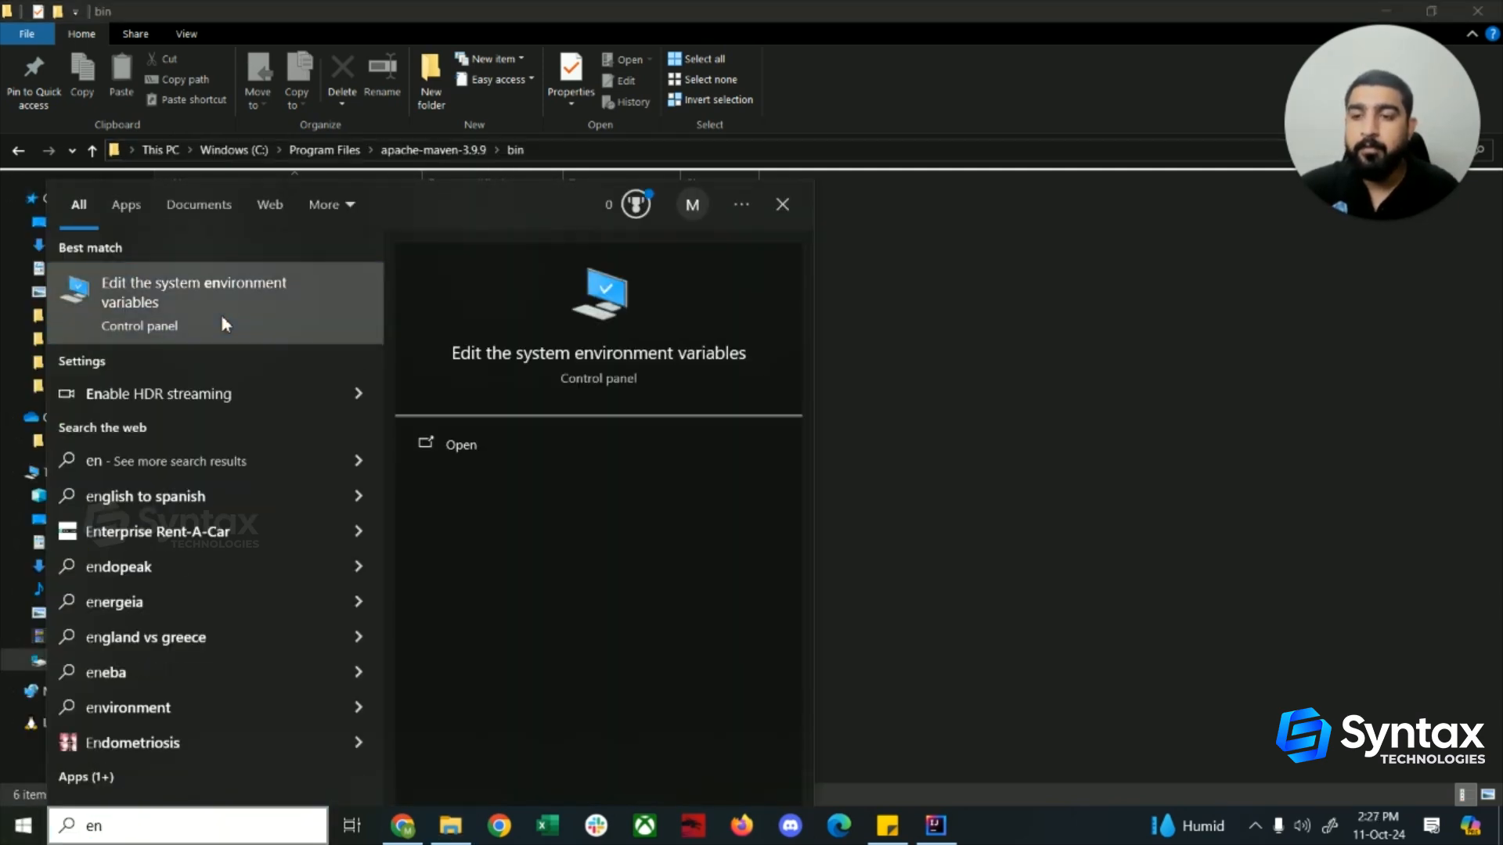
click(224, 322)
click(495, 522)
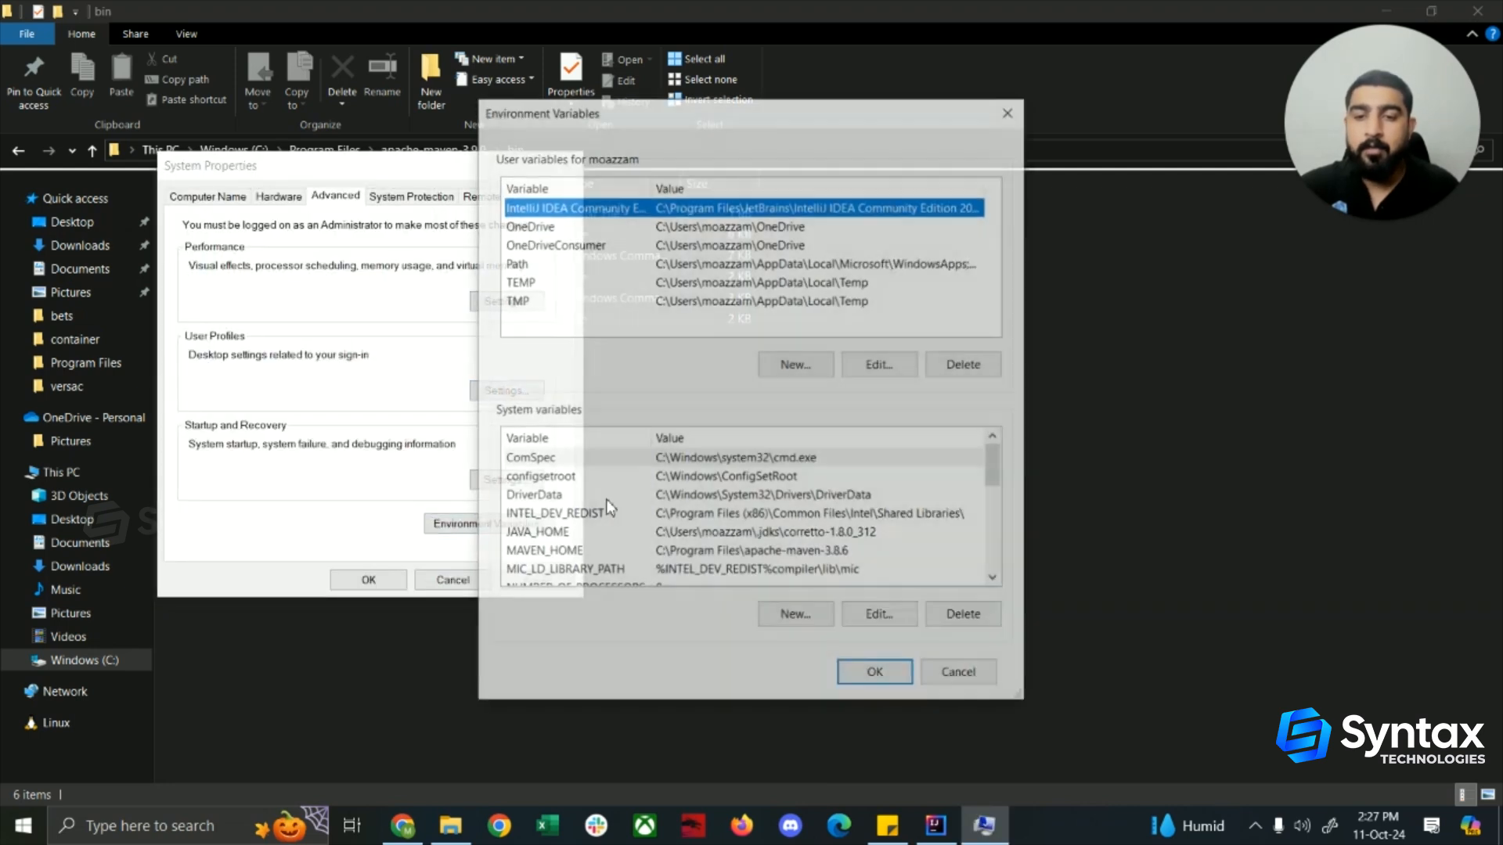
scroll(603, 505, down, 5)
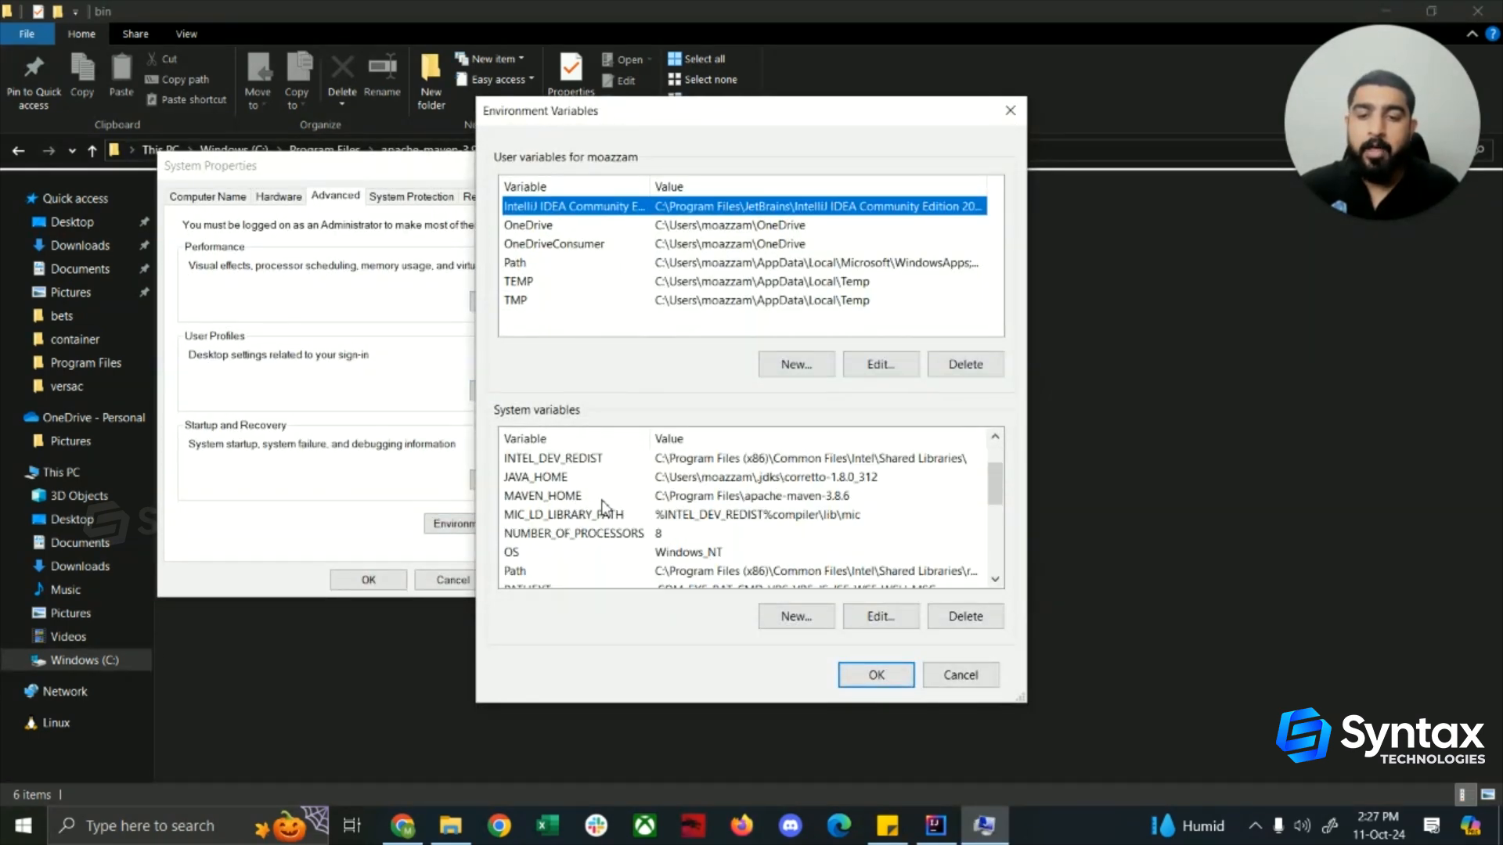
click(772, 572)
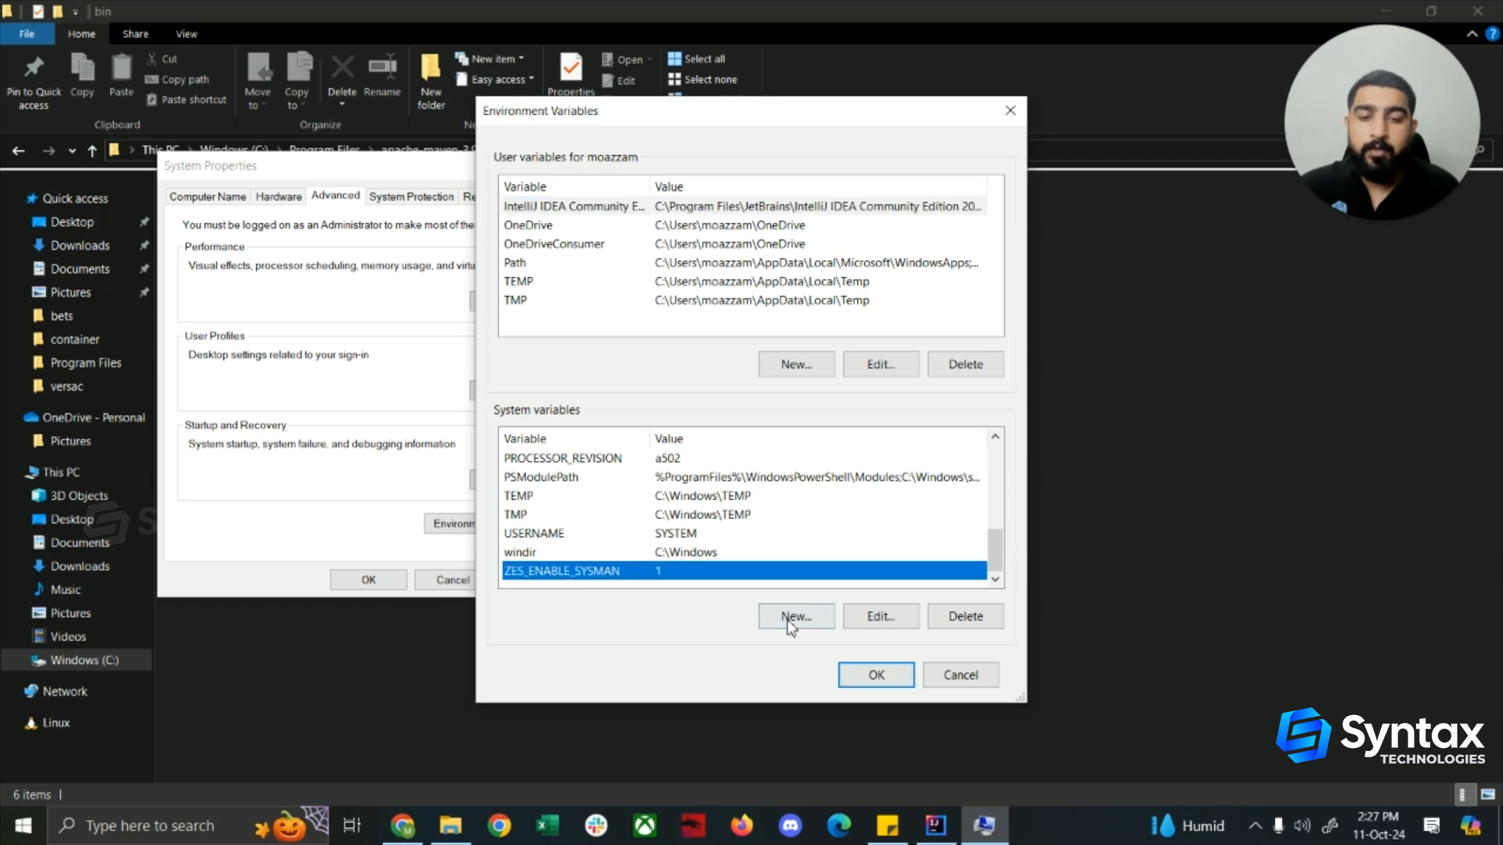
Step: Create a system variable named MAVEN_HOME with the value C:\Program Files\apache-maven-3.9.9\bin and check it in the list
click(787, 619)
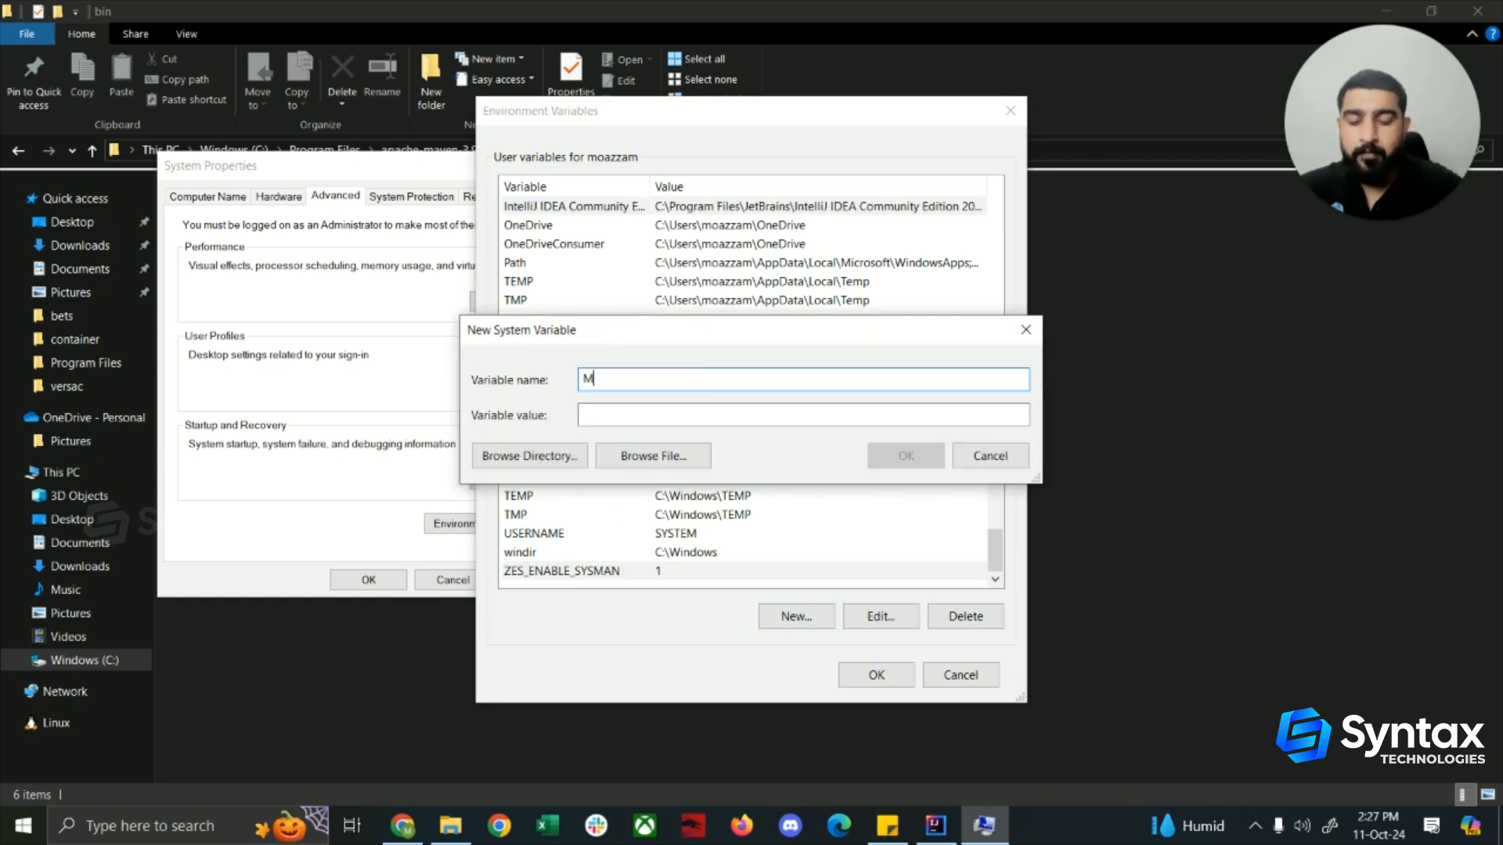
text(MAv)
key(BackSpace)
key(BackSpace)
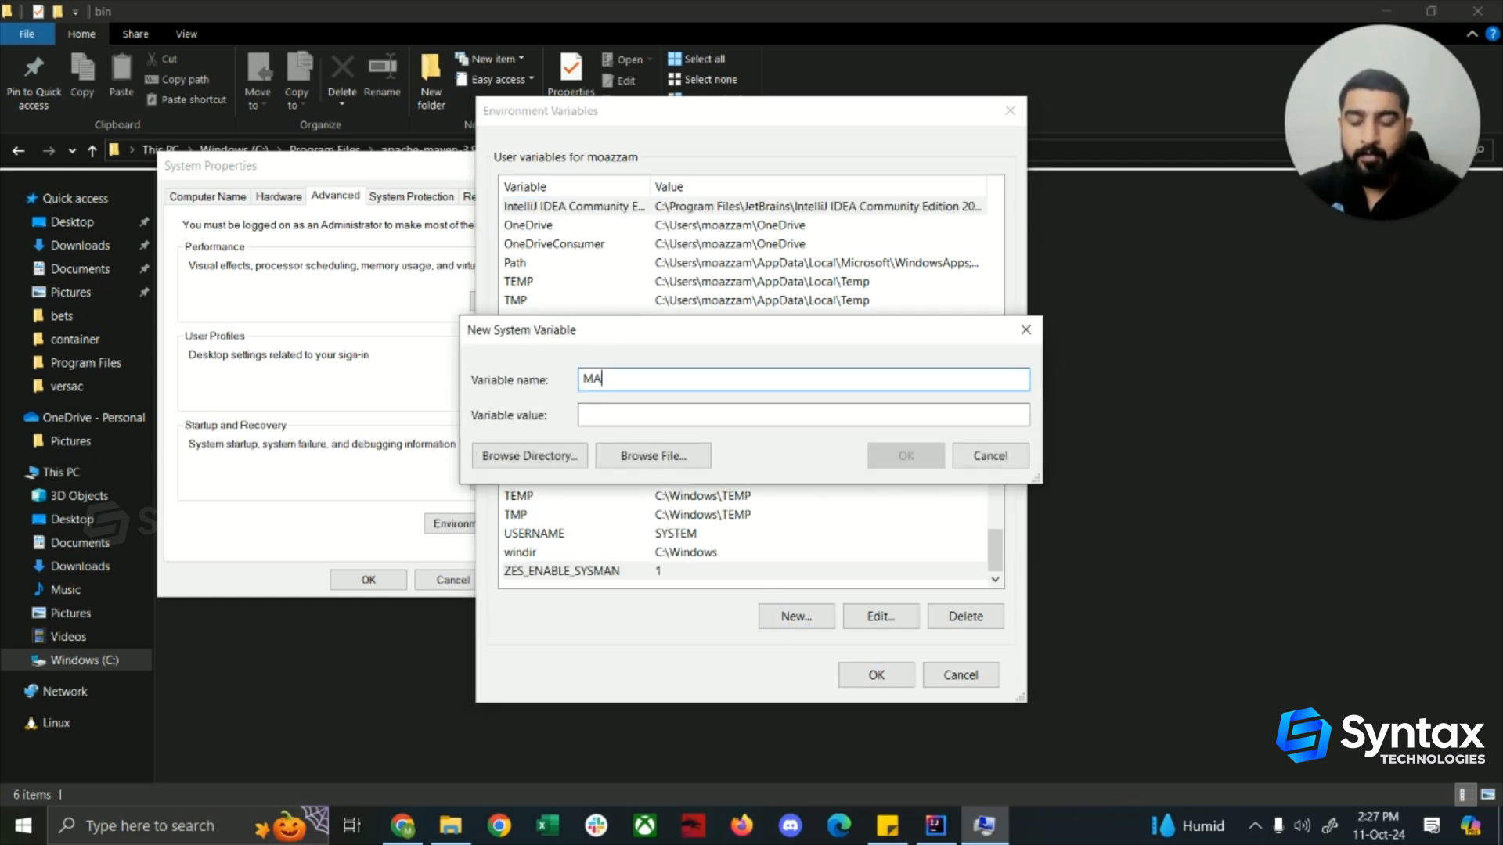
text(HOME)
click(701, 415)
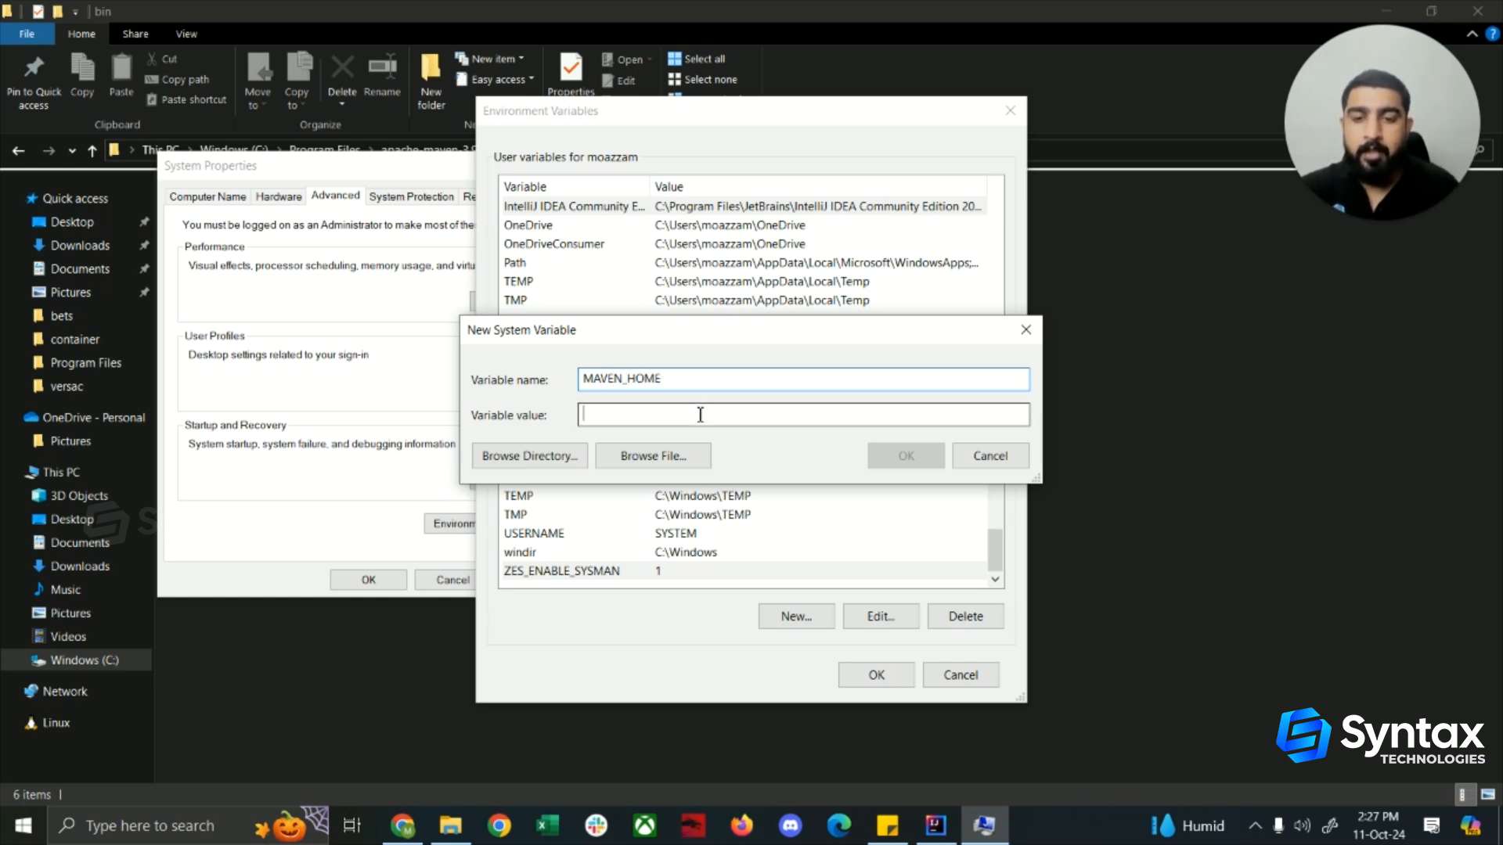
key(ctrl+v)
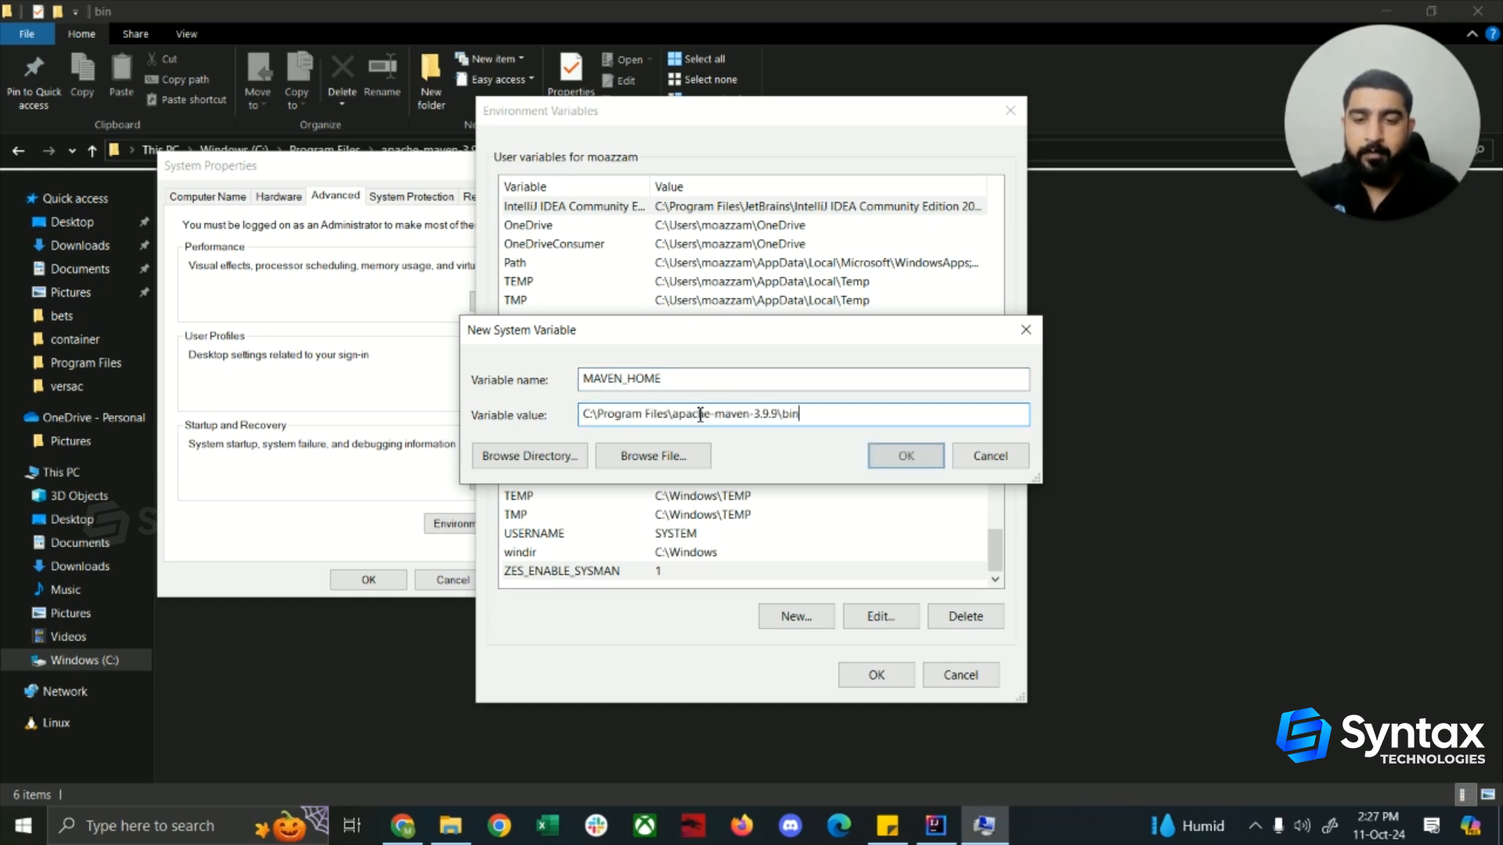
click(906, 460)
scroll(791, 509, down, 1)
scroll(545, 520, up, 4)
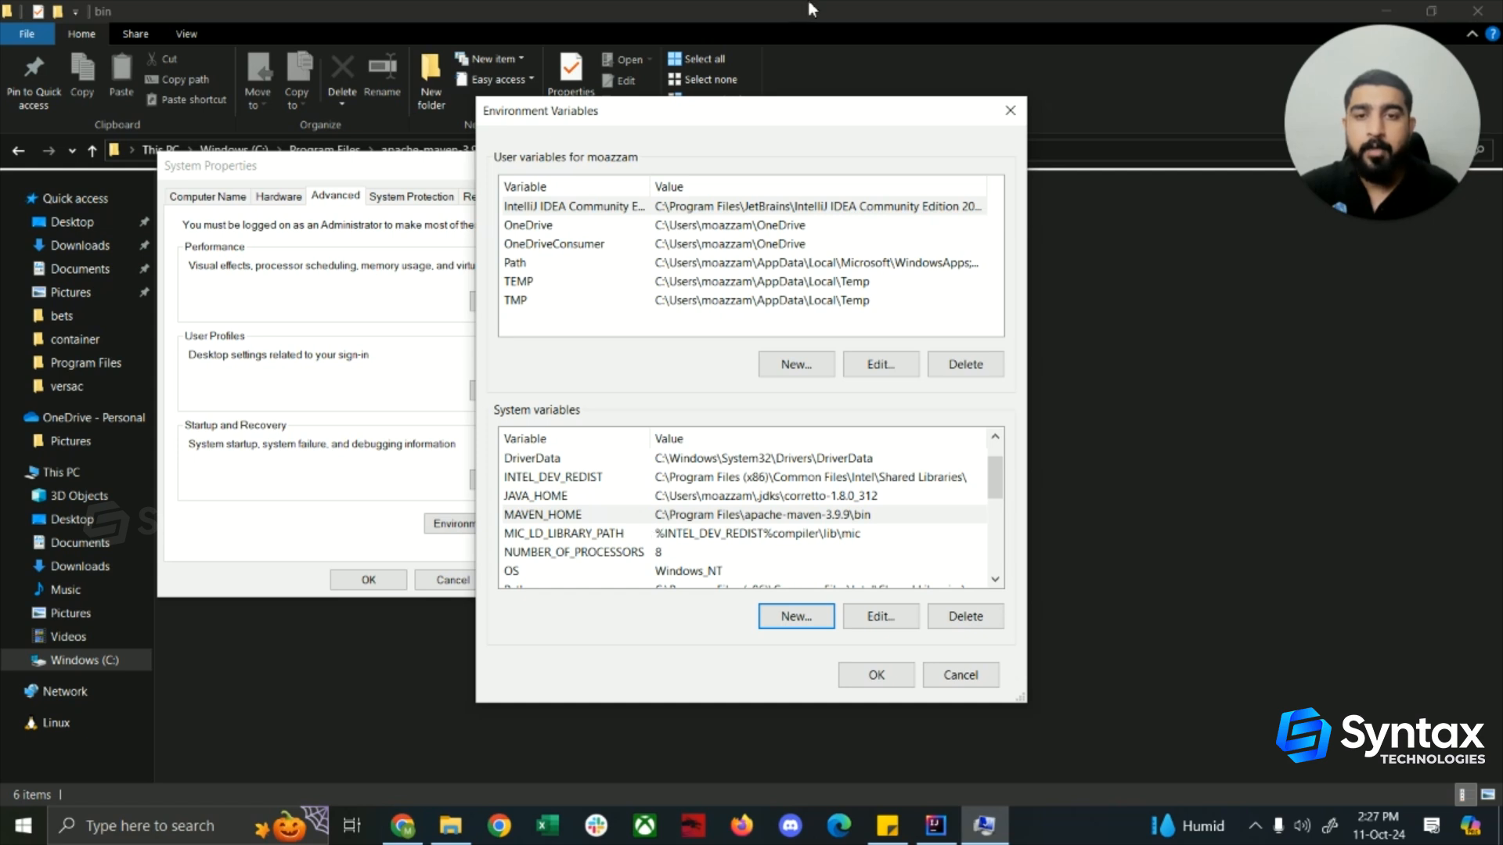
Step: Go back to the apache-maven-3.9.9 folder in File Explorer, copy its full path and return to Environment Variables
click(964, 12)
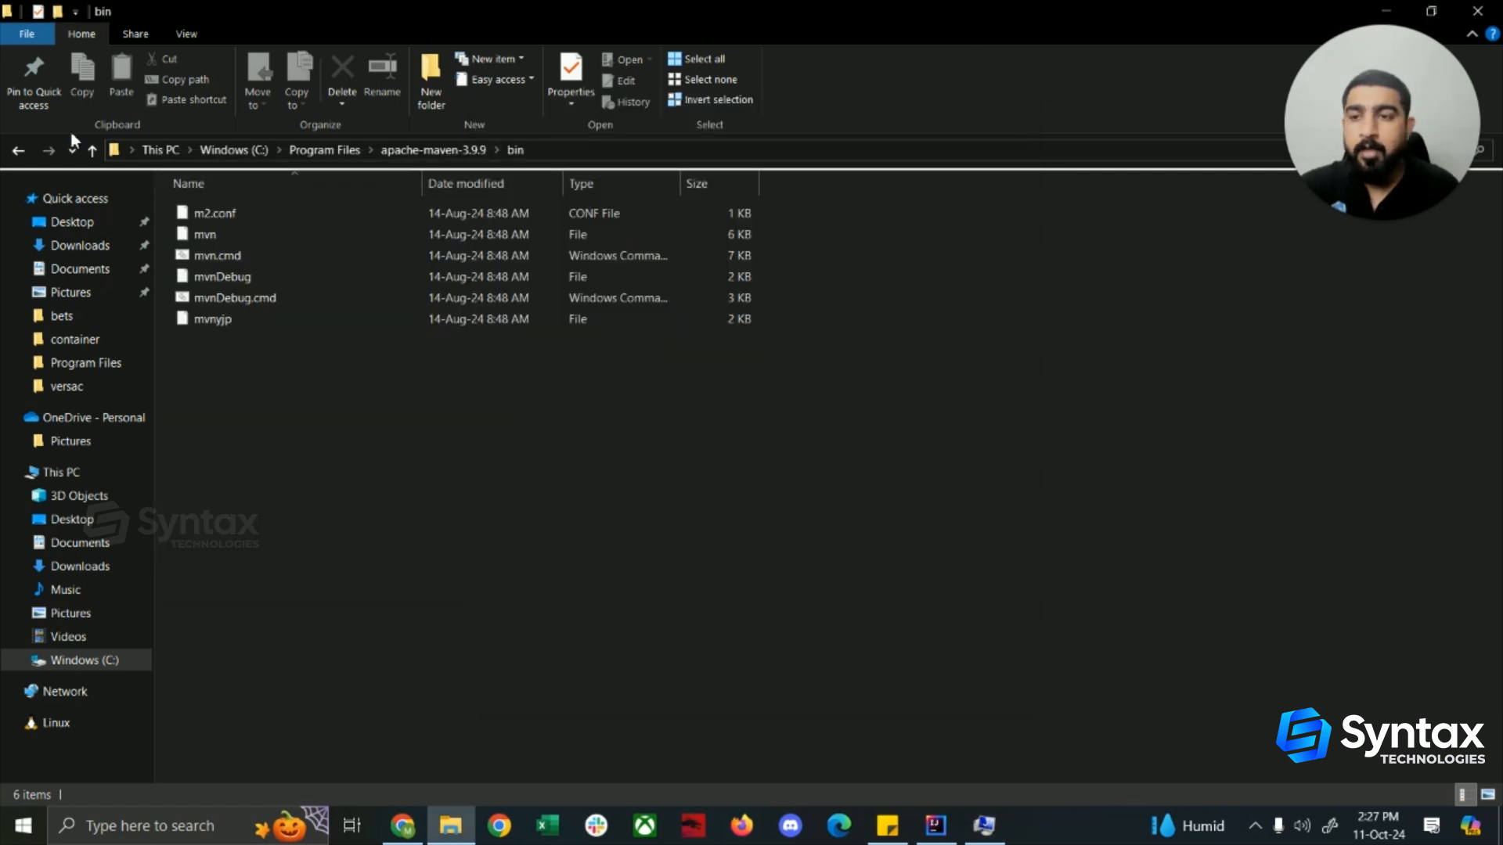
click(19, 150)
click(450, 150)
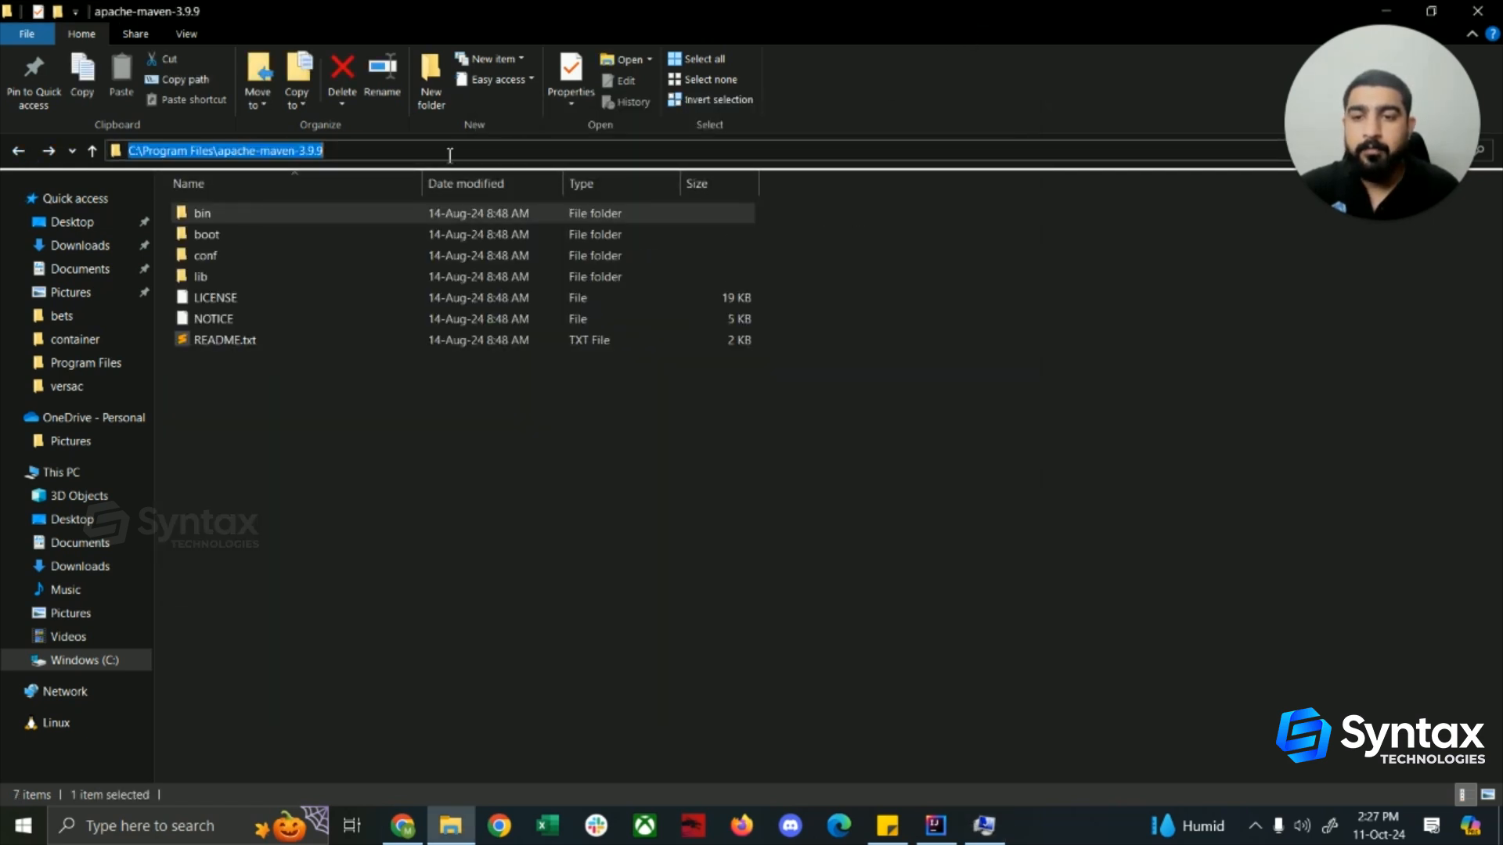
right_click(313, 155)
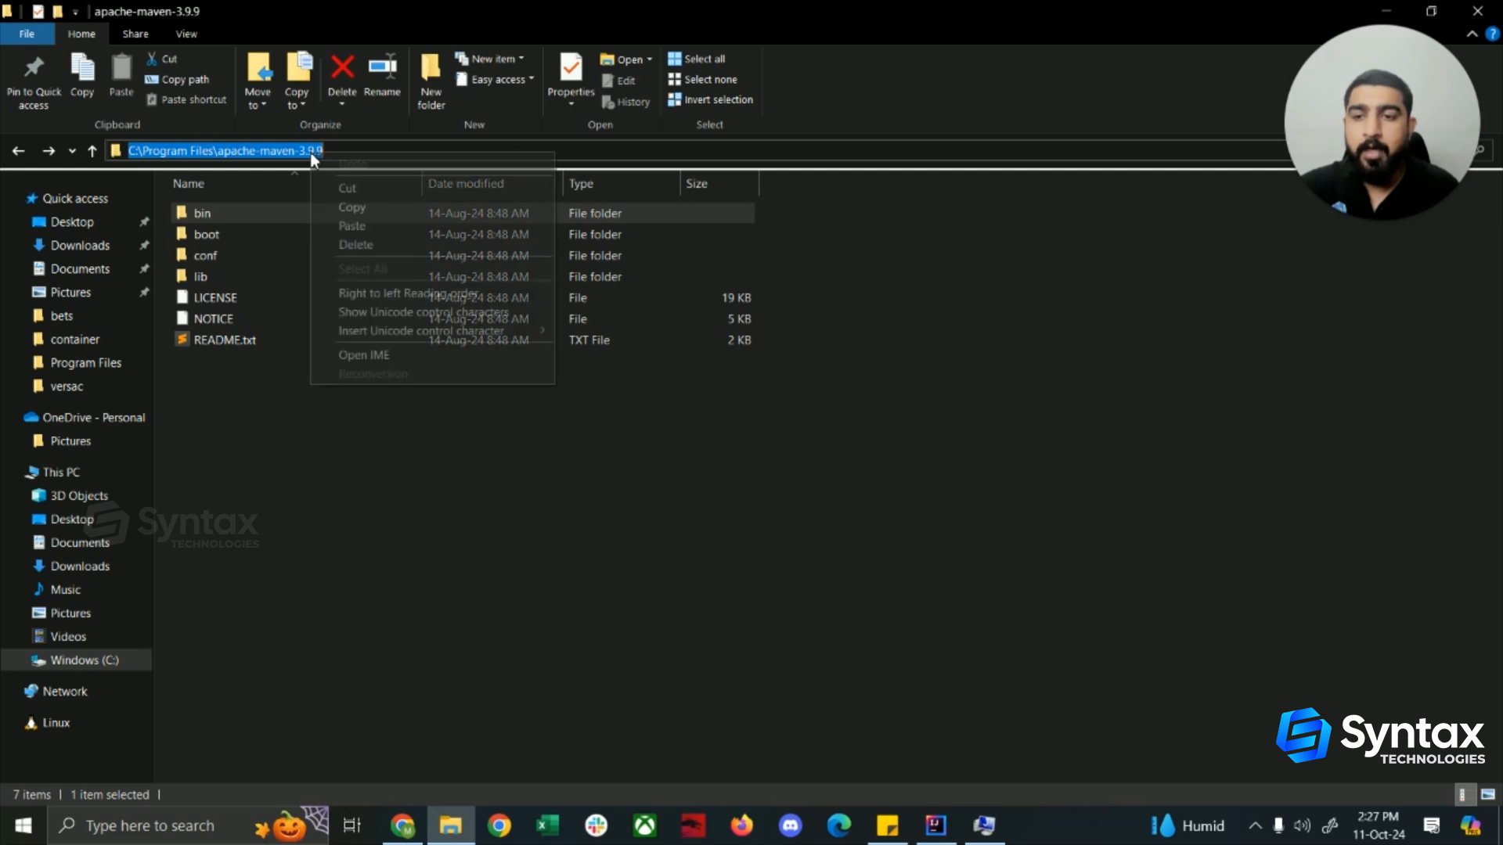
click(391, 208)
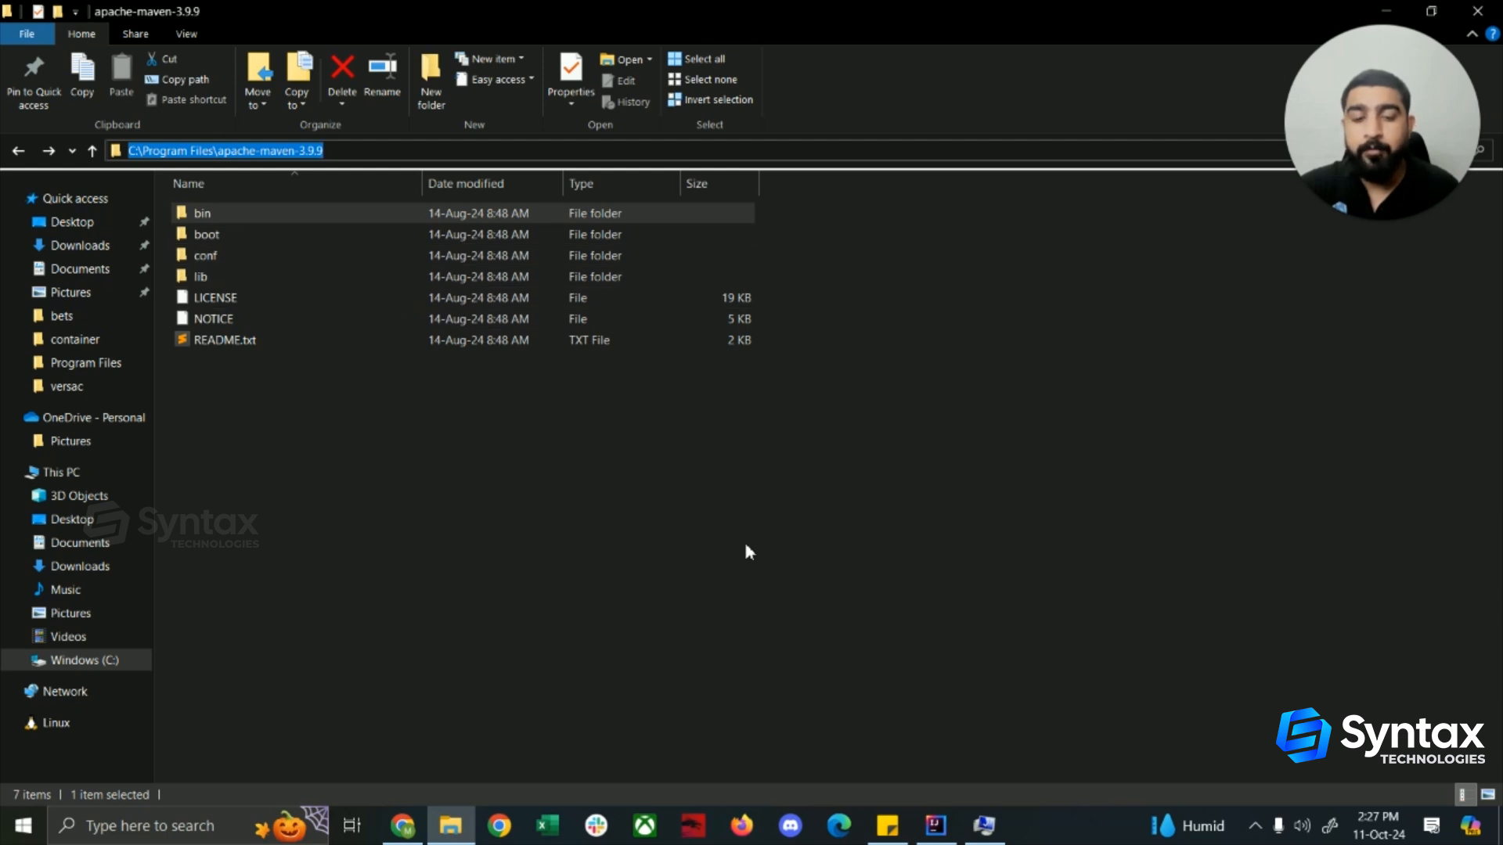
click(984, 822)
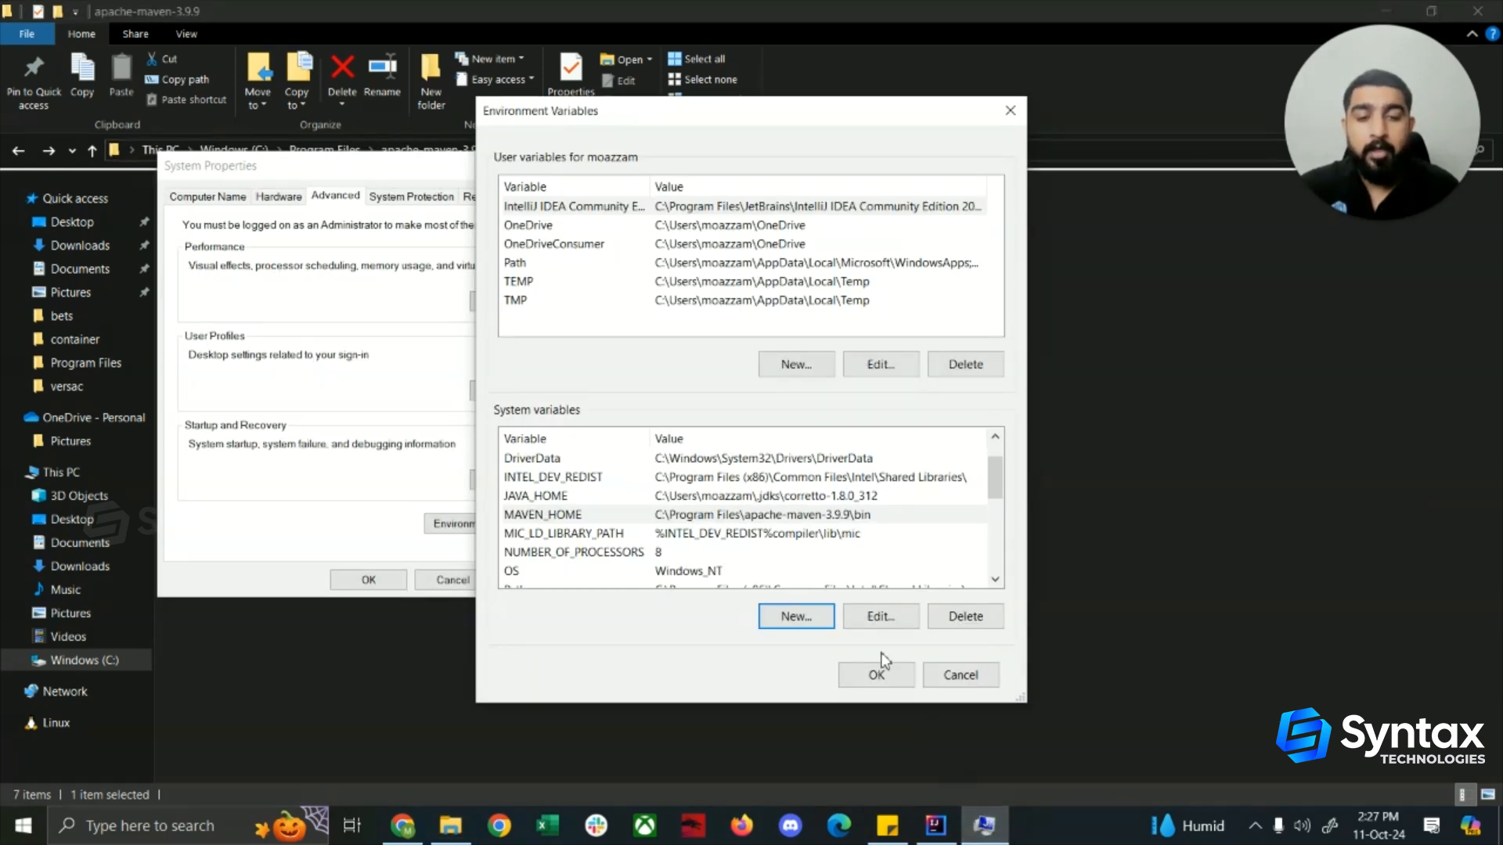
Step: Add C:\Program Files\apache-maven-3.9.9 as a new entry in the system Path variable and save all the environment and system property changes
scroll(608, 492, down, 2)
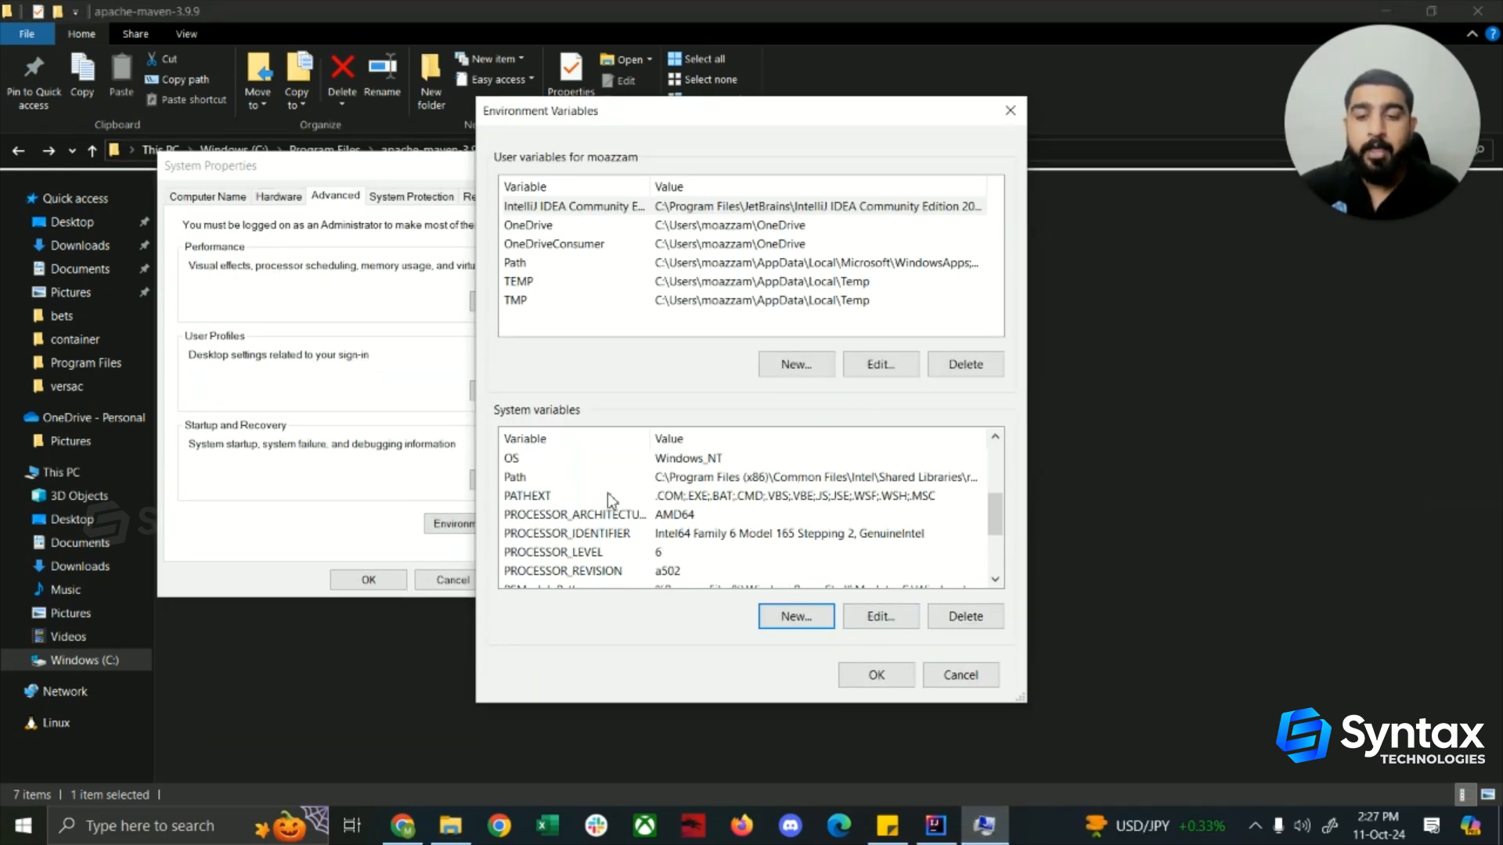
double_click(679, 480)
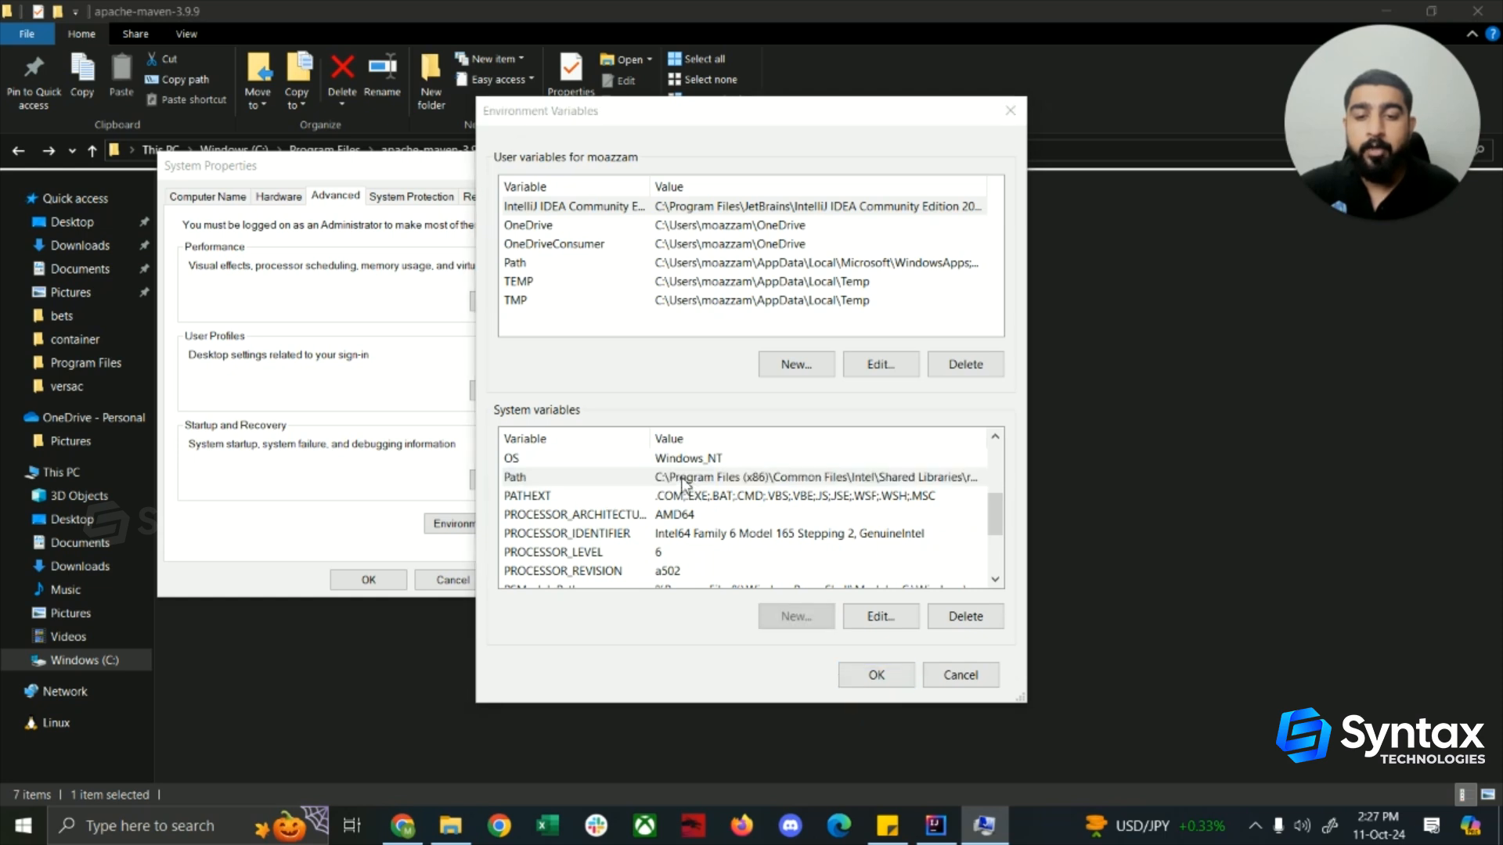
click(629, 503)
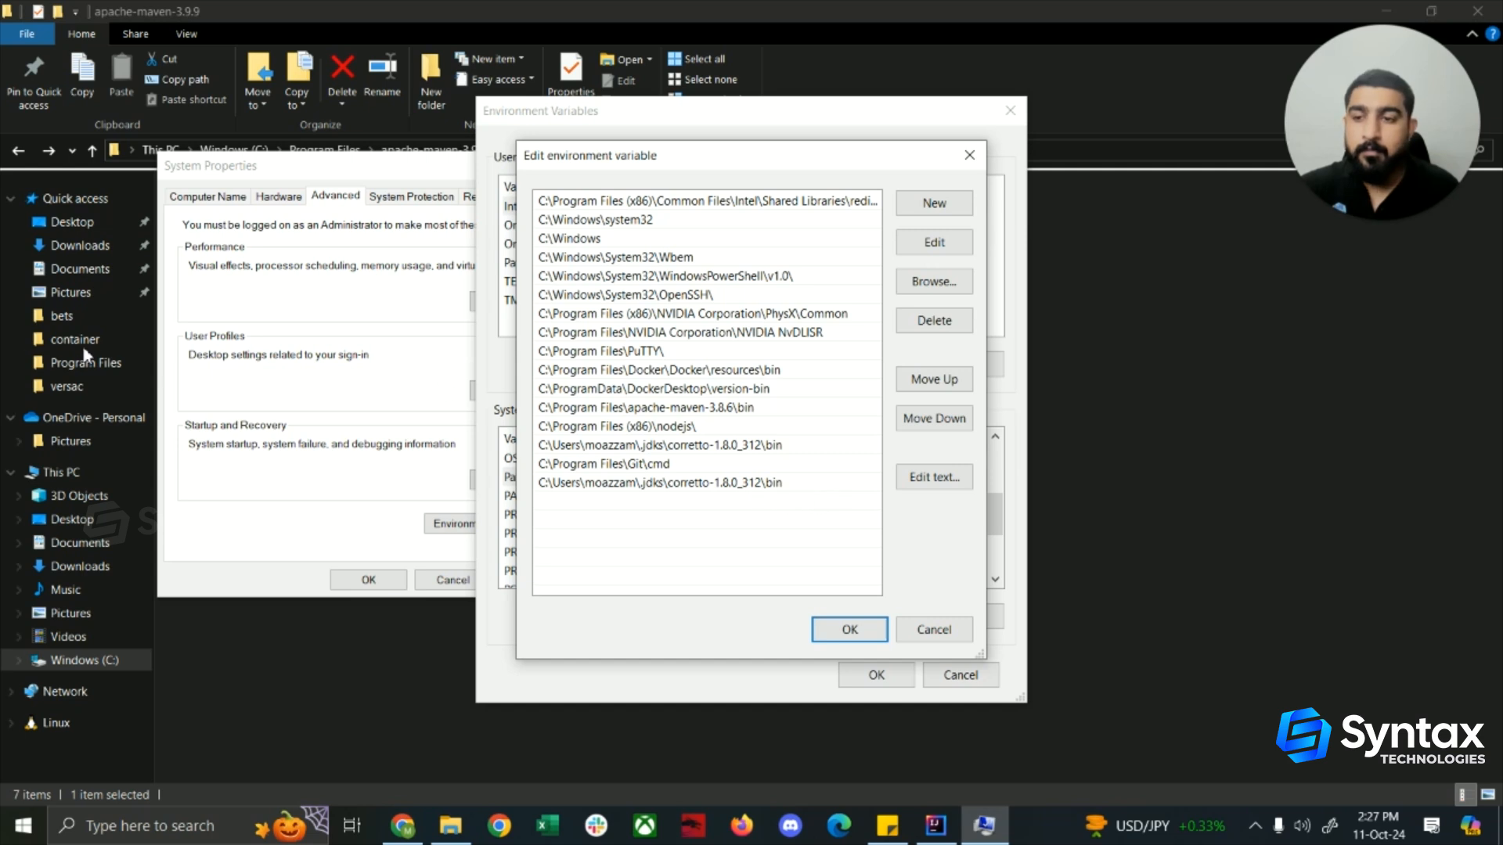
double_click(573, 508)
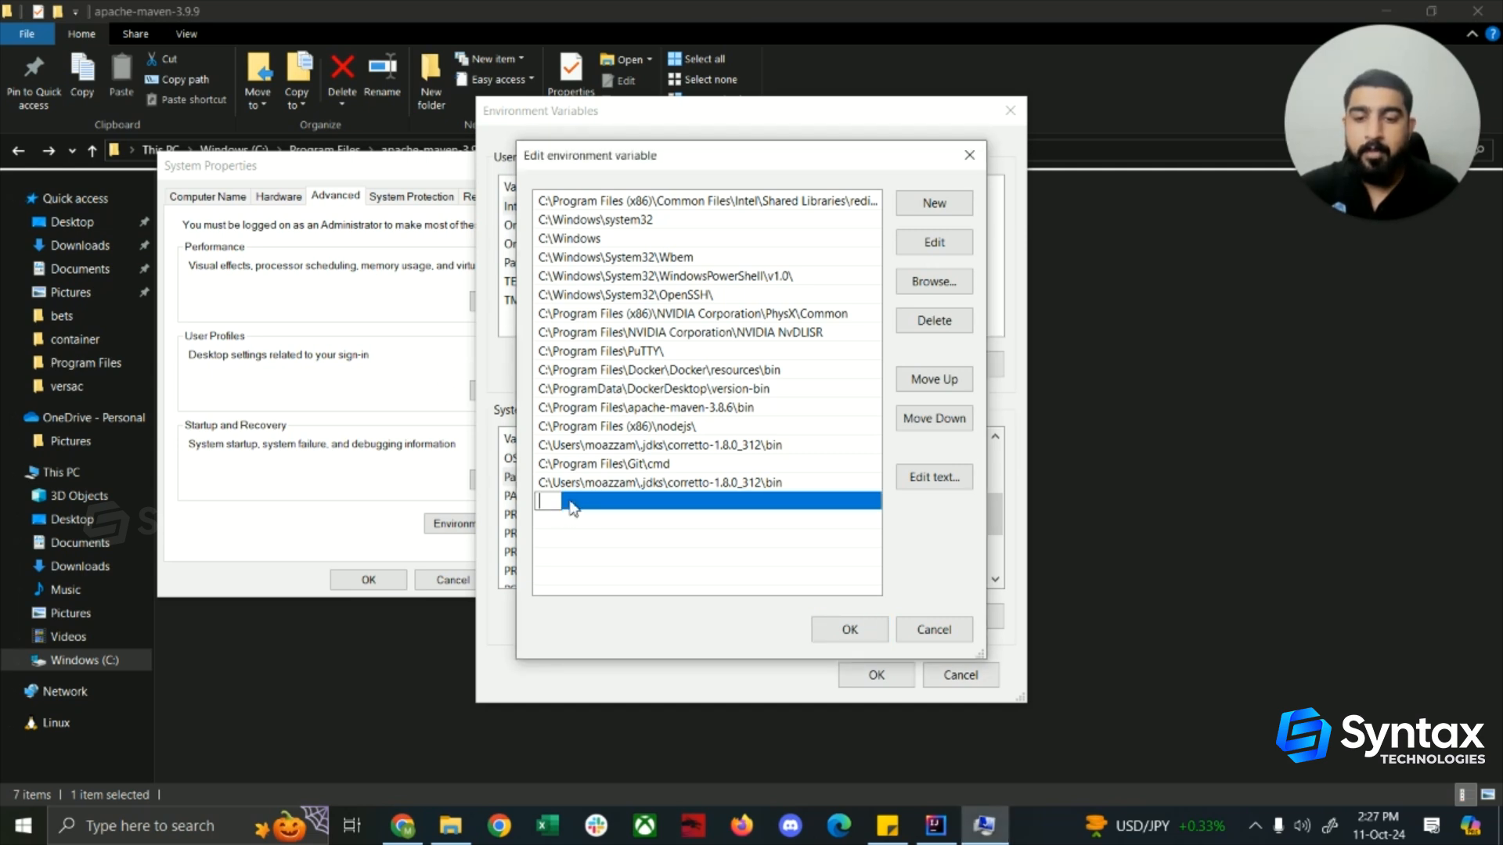
key(ctrl+v)
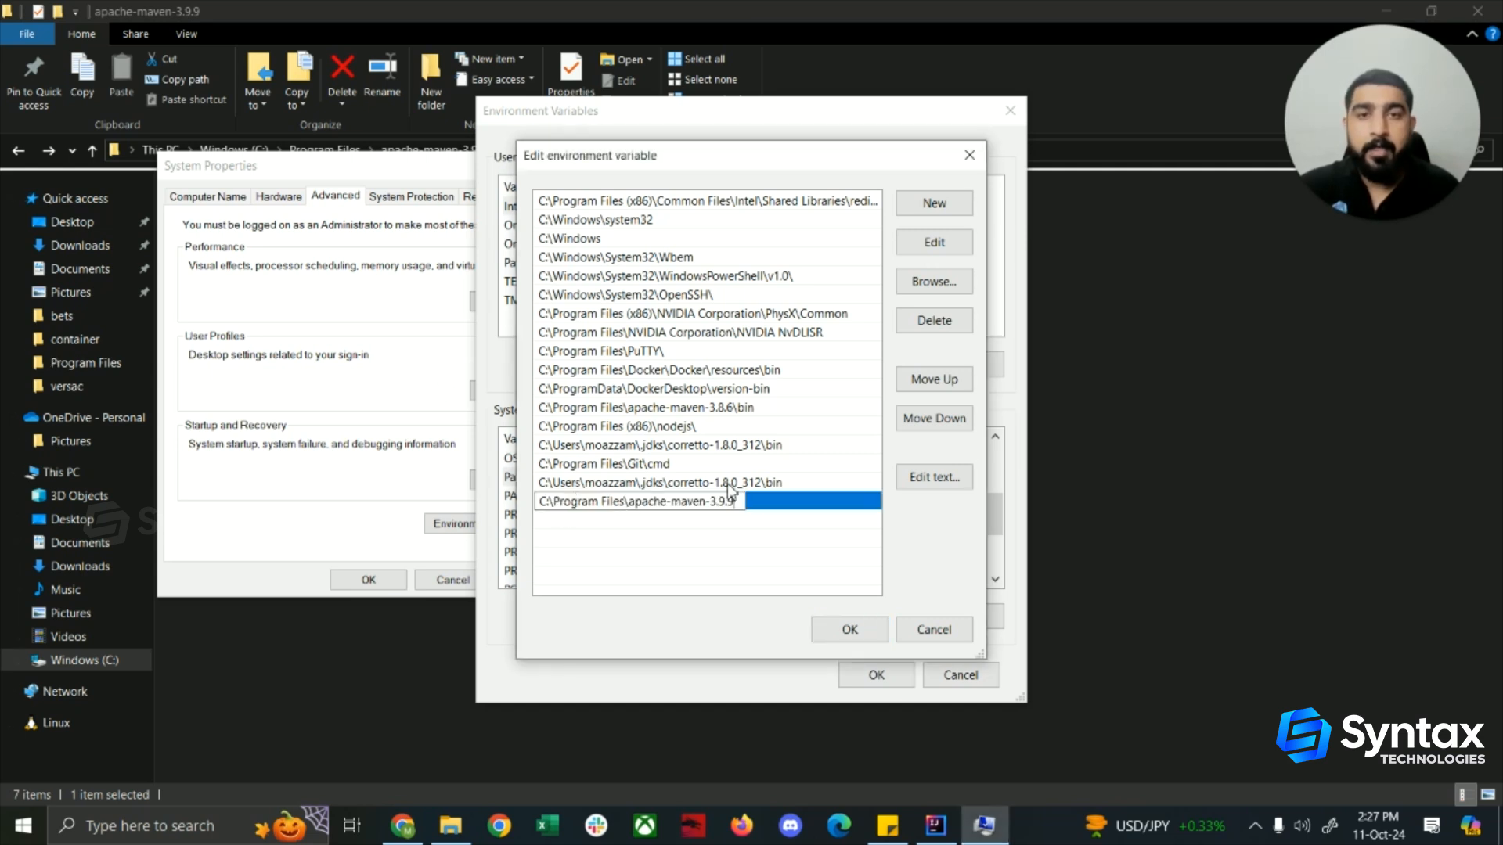
click(789, 573)
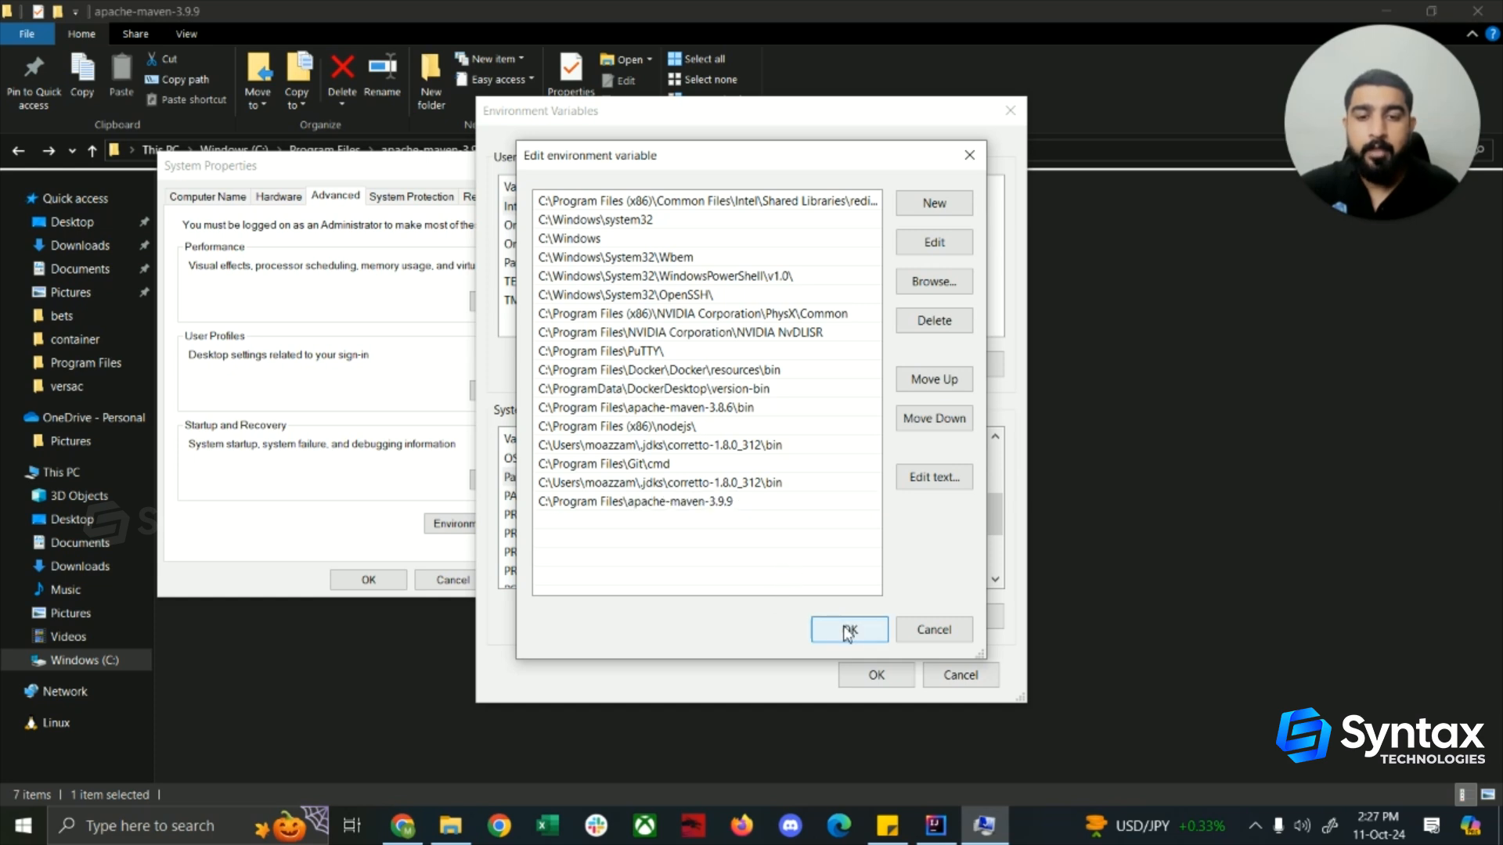
click(849, 631)
click(877, 675)
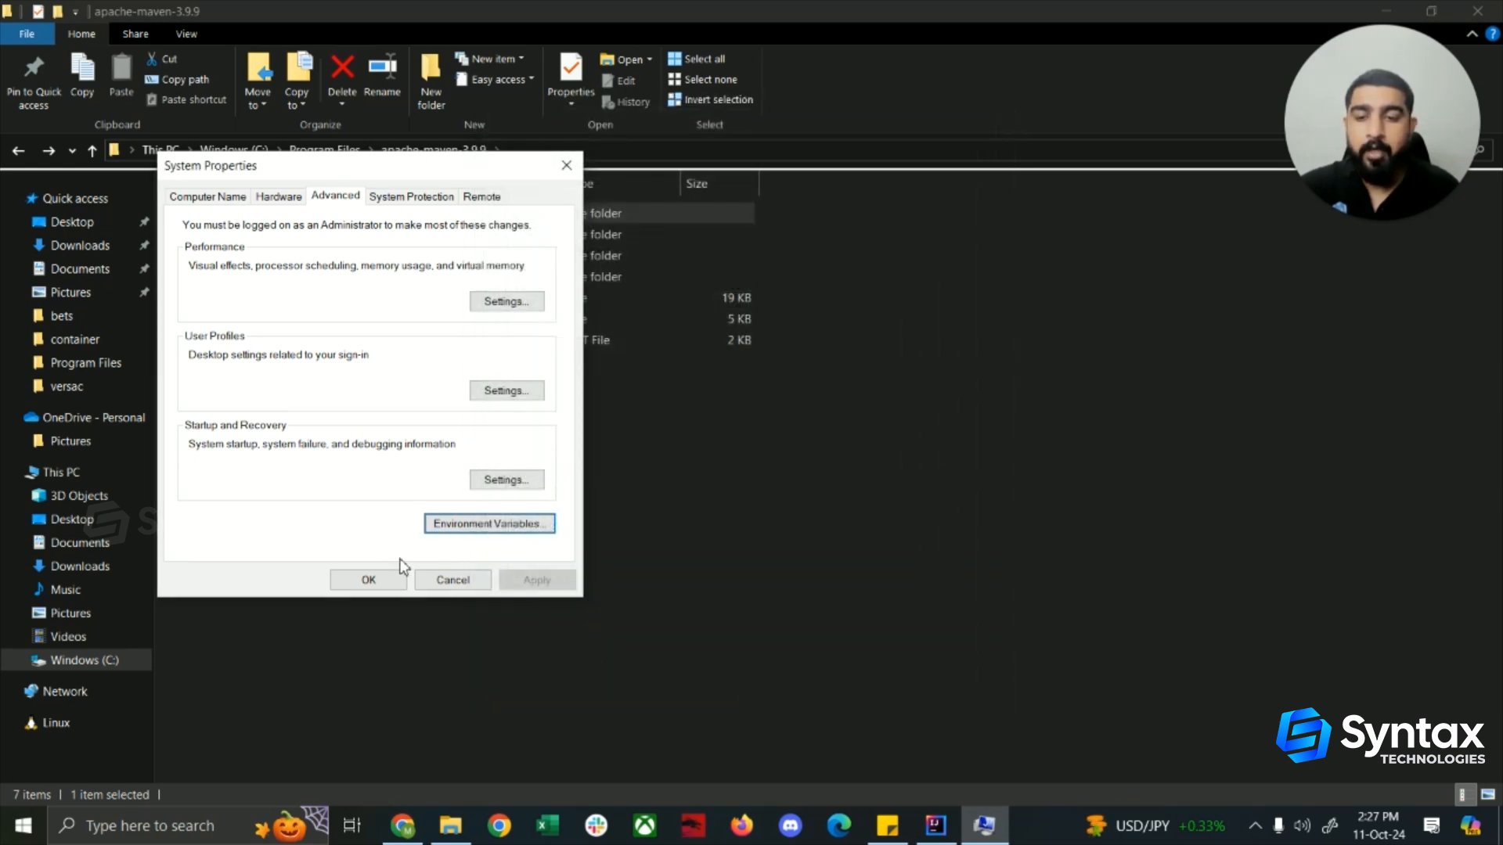
click(374, 580)
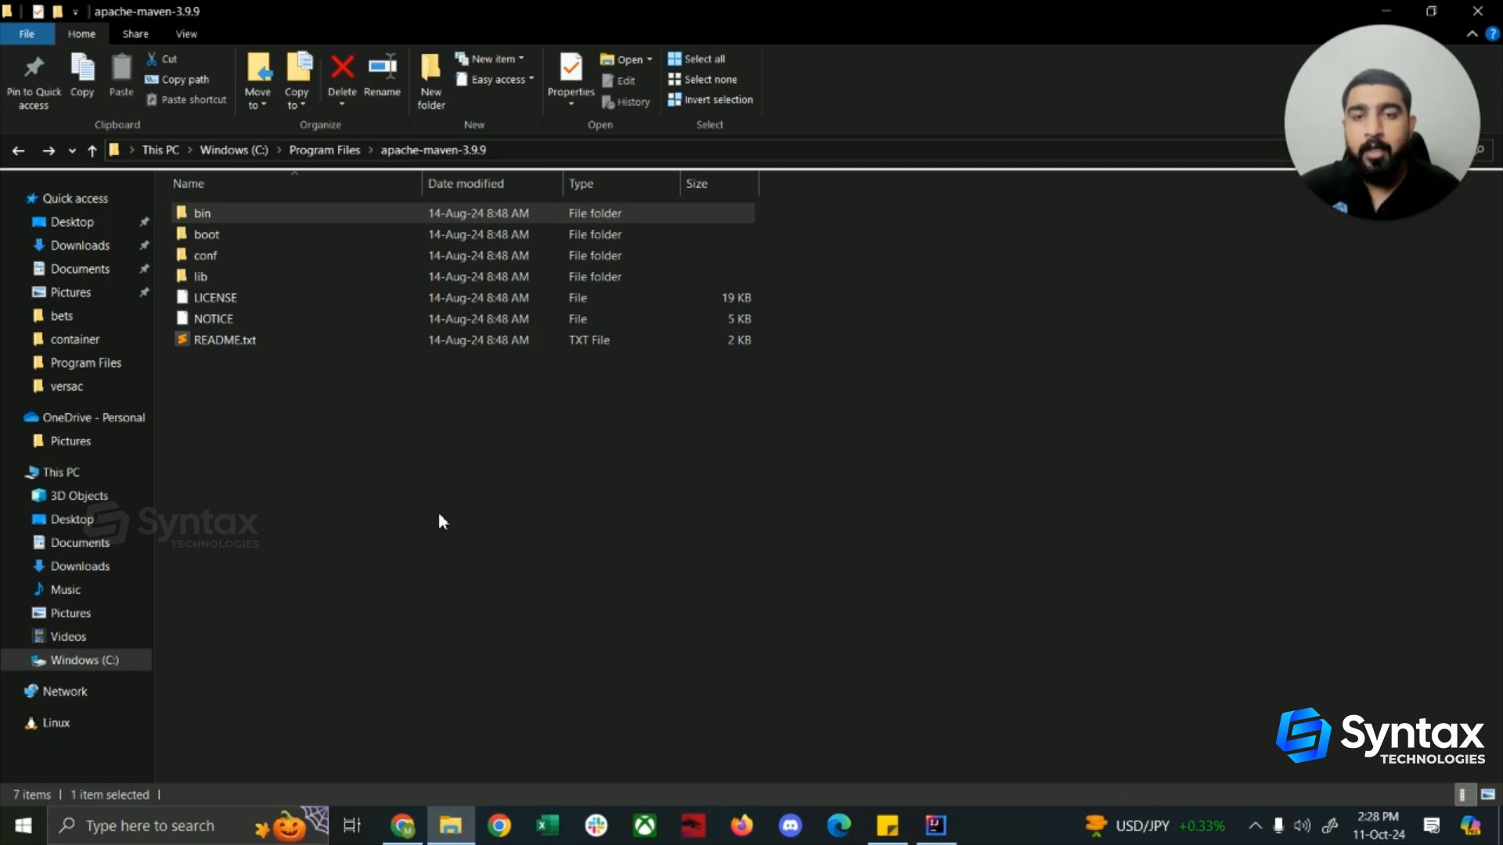
Step: Launch Git Bash through Windows search and check the installed Maven version with mvn --version
click(35, 836)
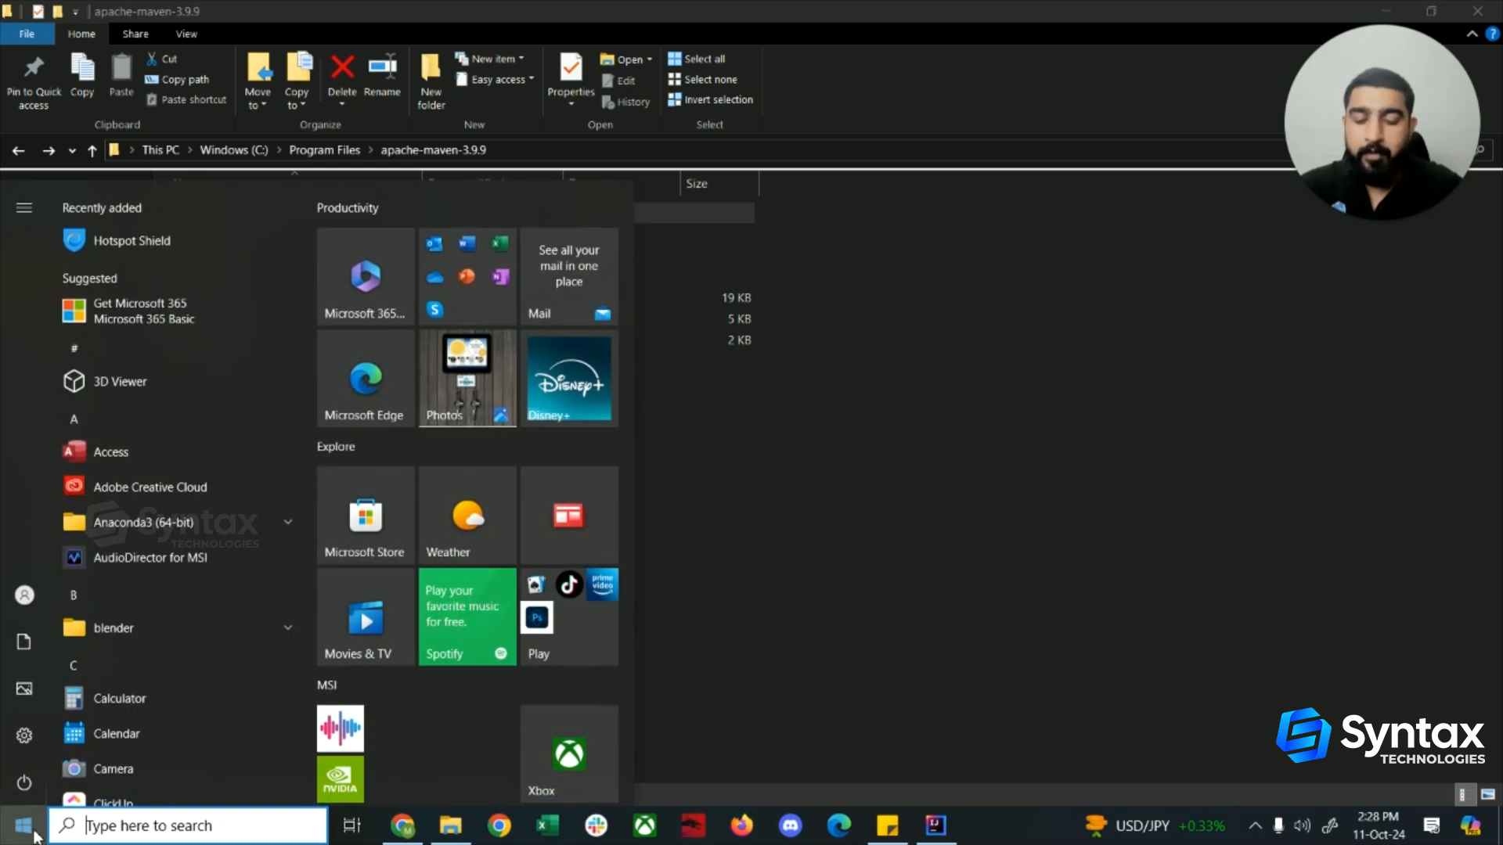
text(git)
key(Return)
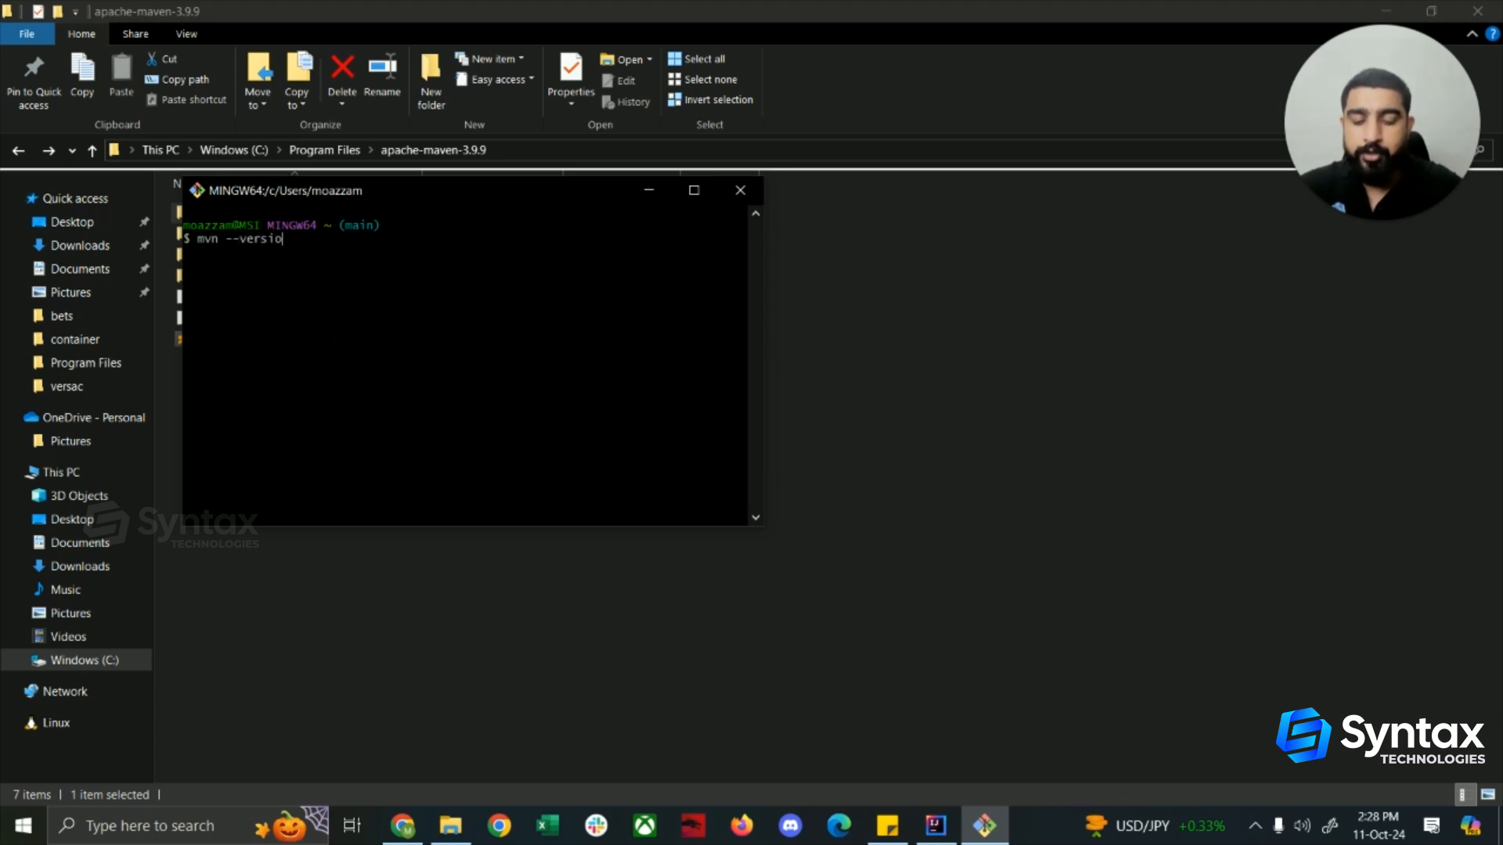
text(mvn --version)
key(Return)
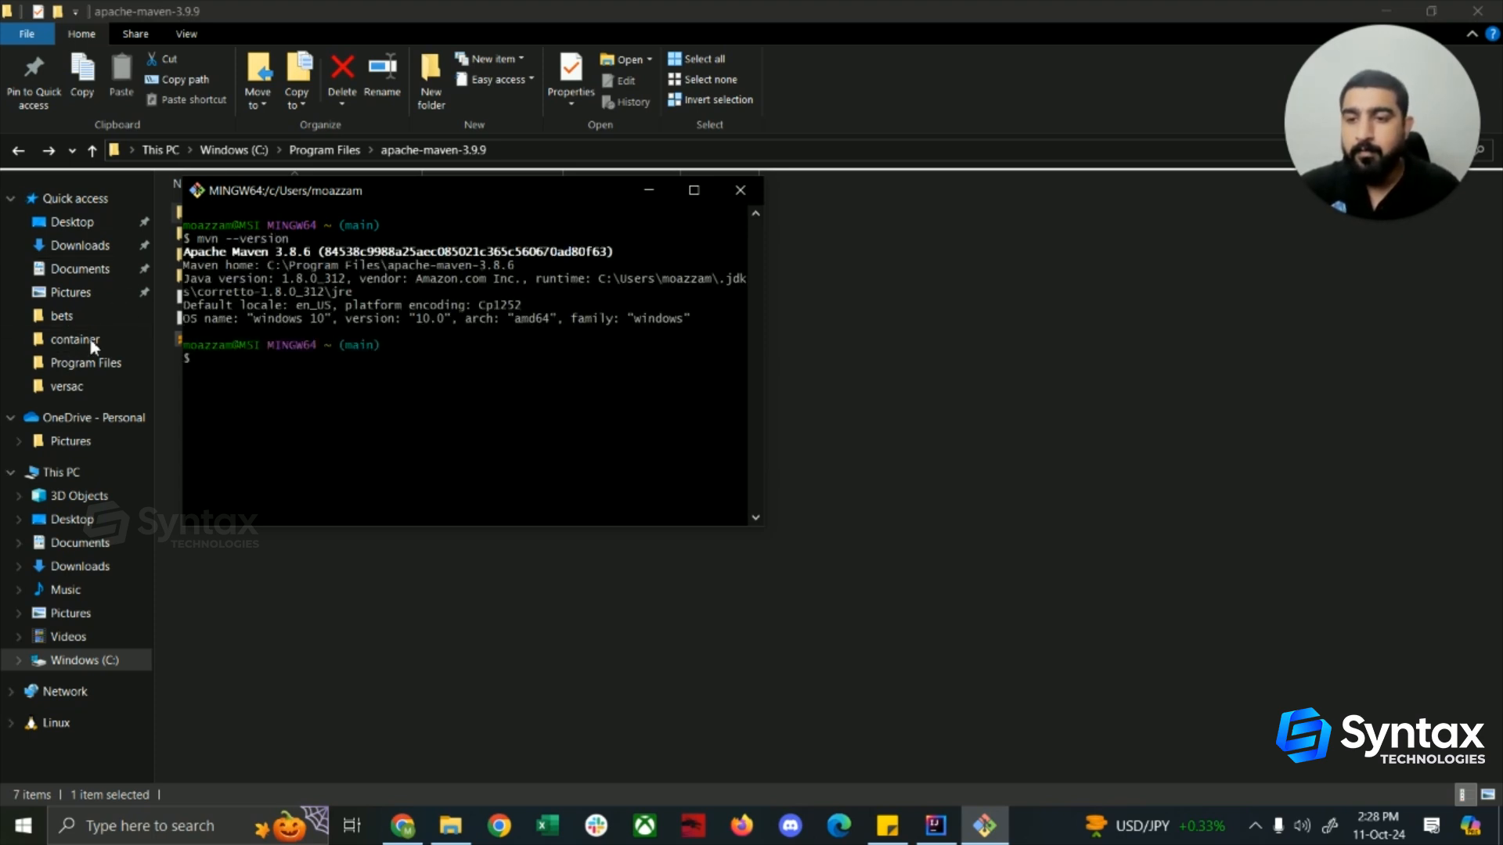